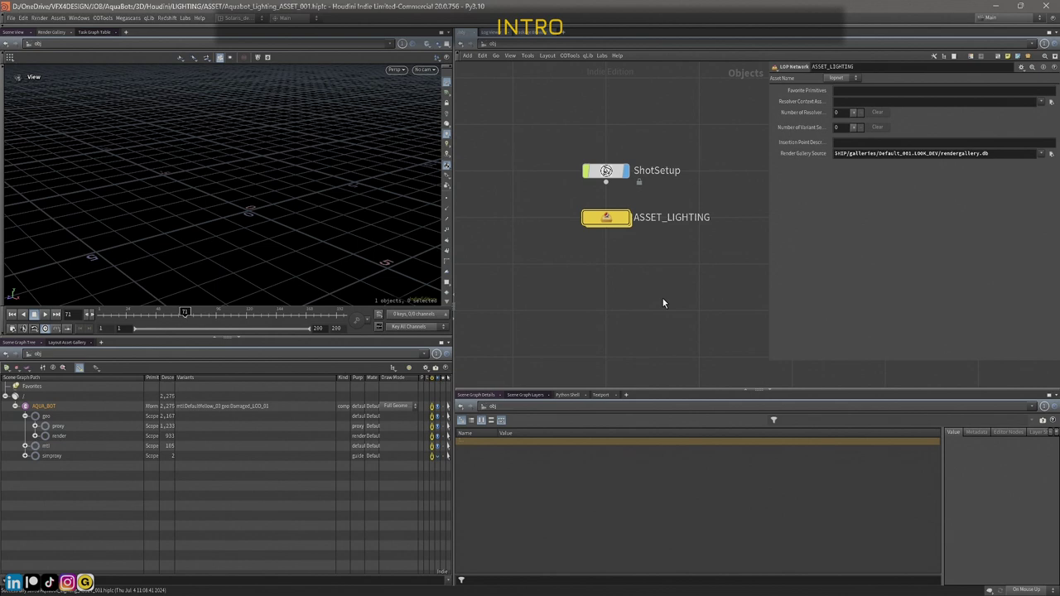
Step: Widen the network view and go inside the ASSET_LIGHTING LOP network
left_click_drag(768, 259, 799, 262)
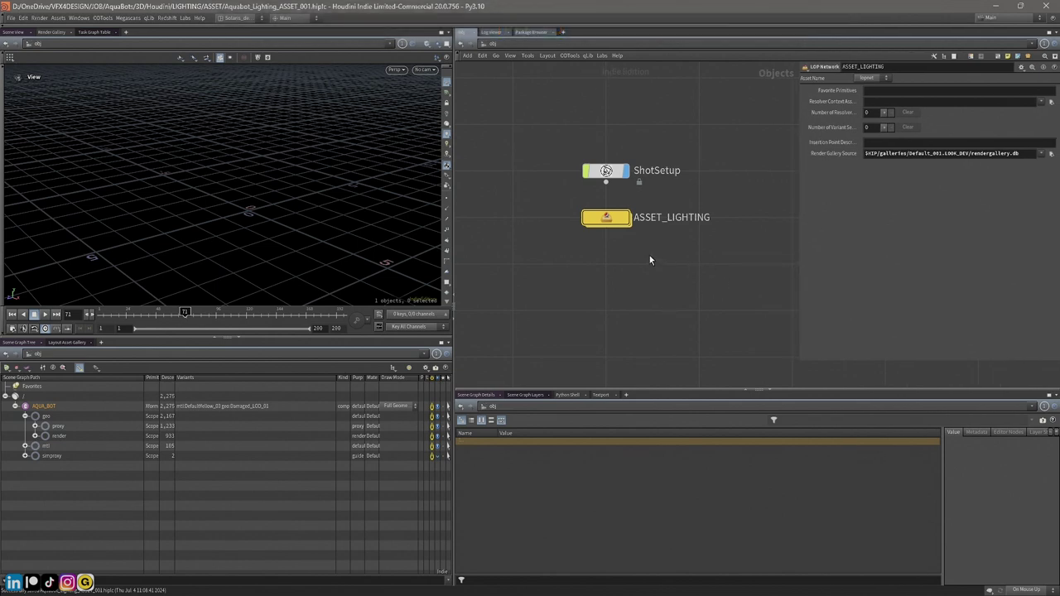
middle_click_drag(611, 266, 598, 304)
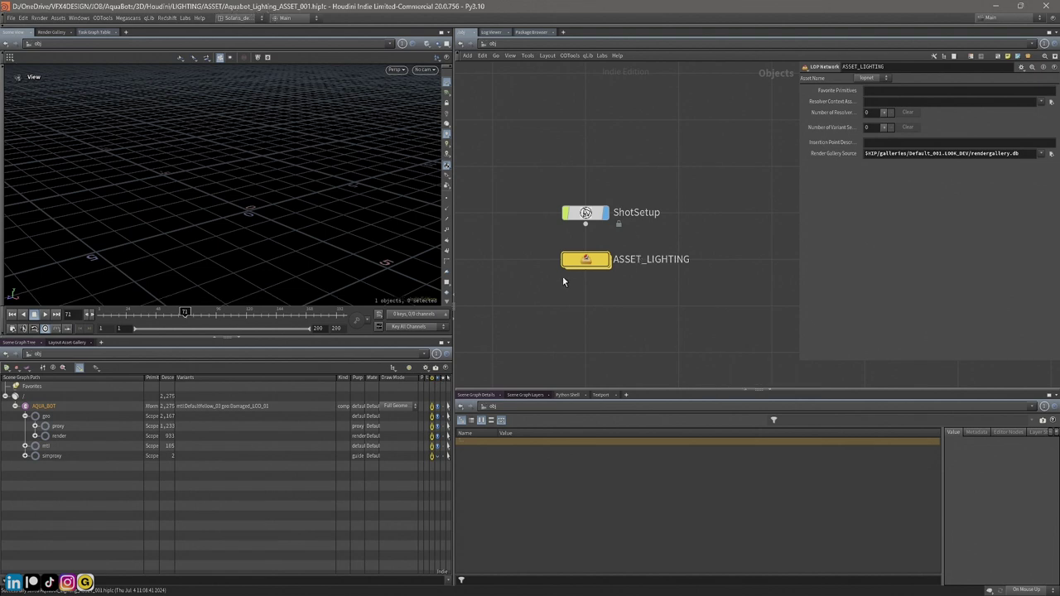
middle_click_drag(595, 305, 618, 284)
scroll(617, 283, "up", 2)
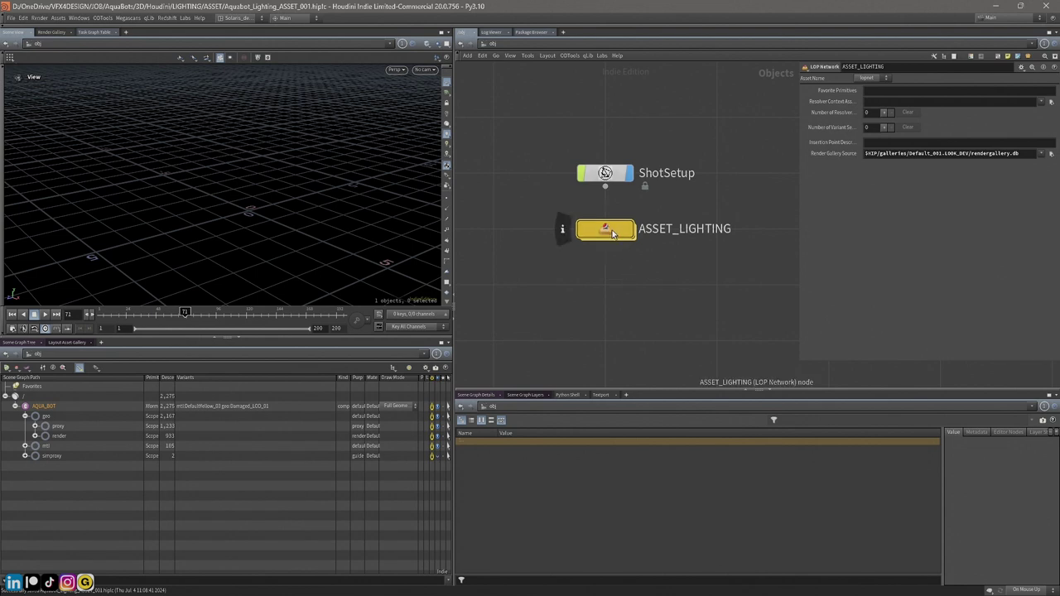
double_click(612, 232)
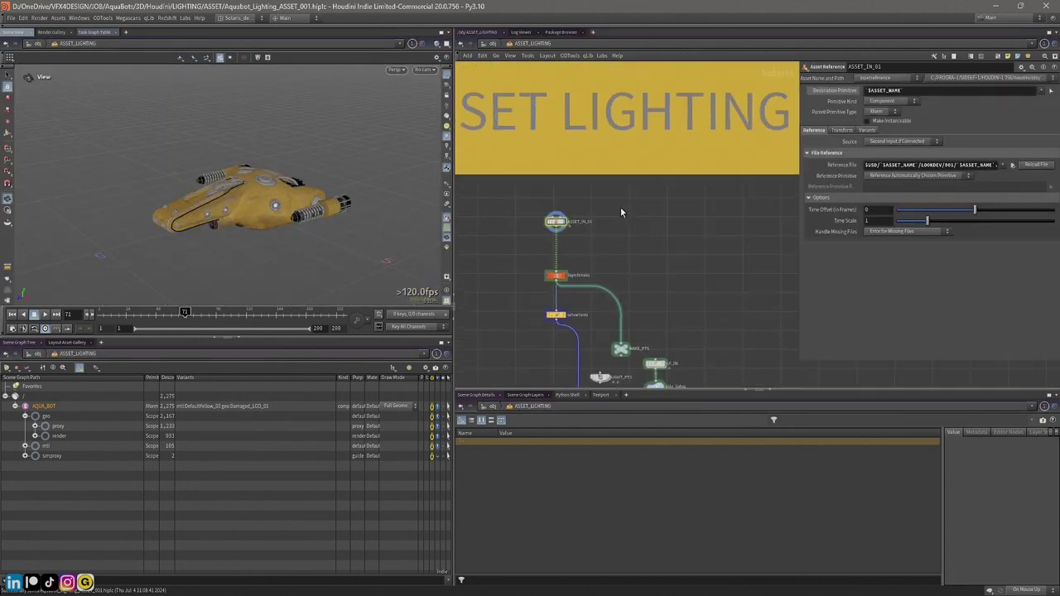
Step: Review the ASSET_IN_01 node's reference file as both expression and resolved path, plus its variant settings
scroll(620, 207, "up", 3)
scroll(659, 211, "up", 1)
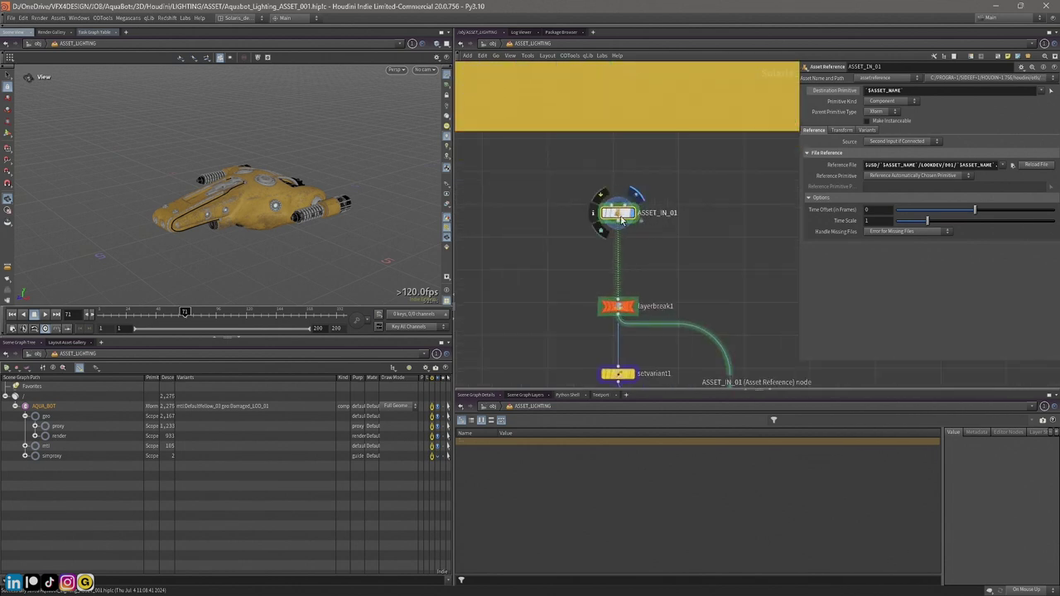
middle_click_drag(674, 179, 637, 166)
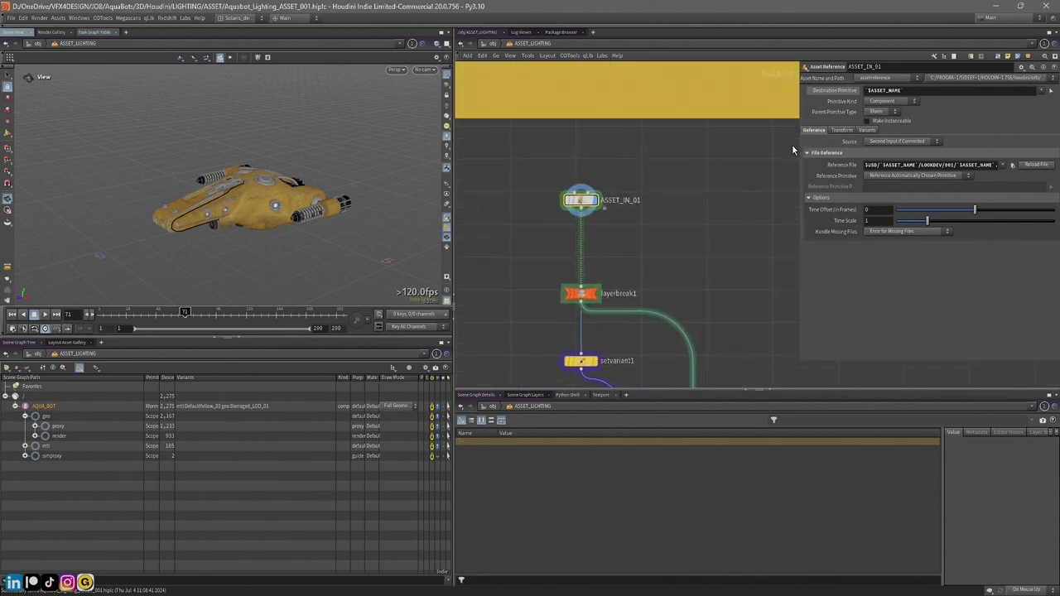
left_click_drag(798, 144, 646, 147)
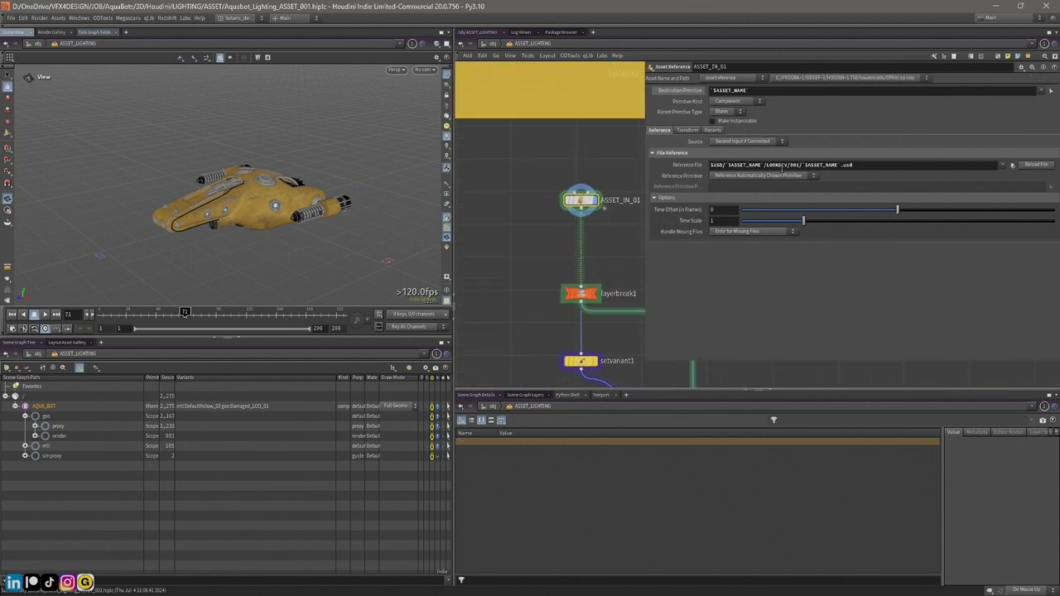
left_click(674, 167)
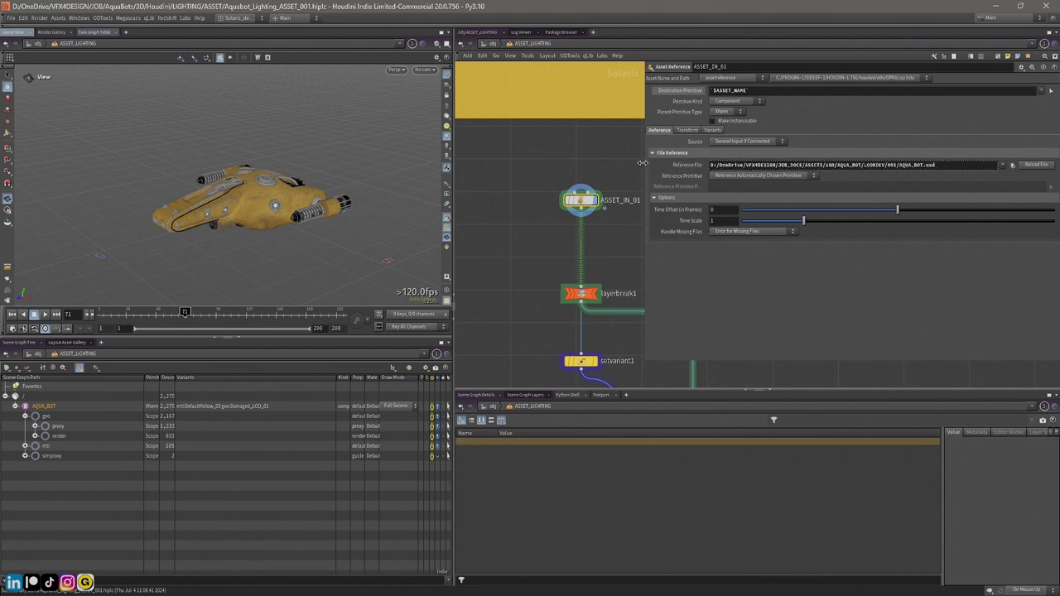
left_click_drag(642, 162, 683, 176)
left_click(716, 168)
scroll(654, 188, "up", 1)
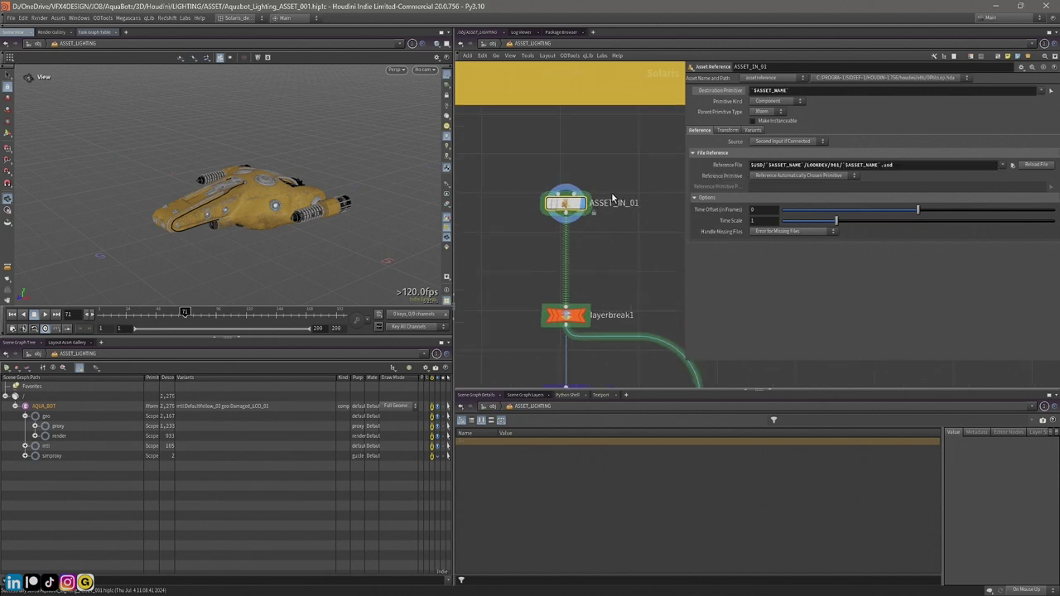
left_click(751, 130)
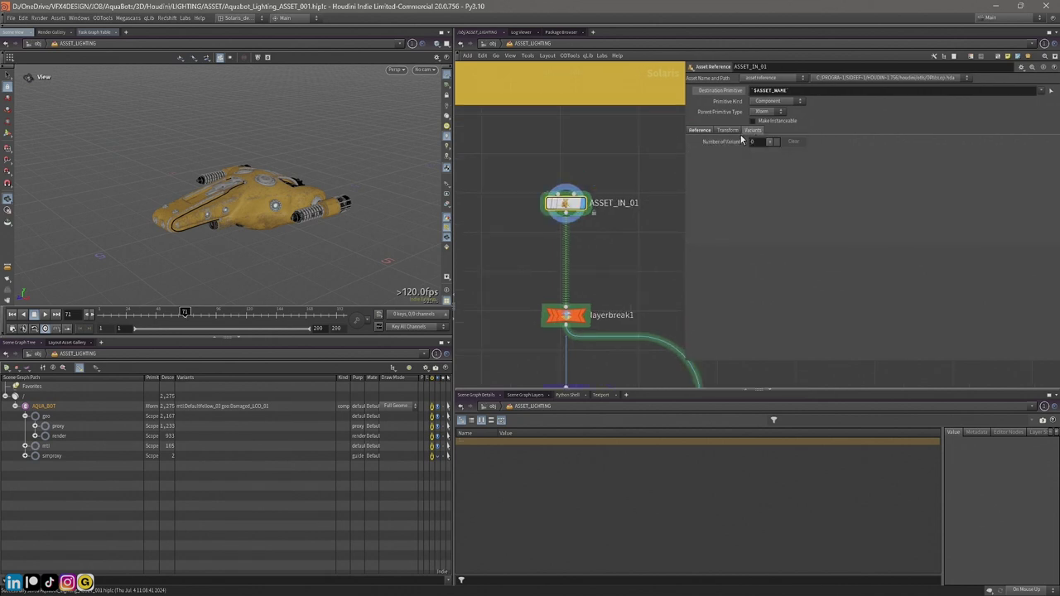
Step: Select the AQUA_BOT primitive in the scene graph and examine the ship and its side engine
left_click(181, 406)
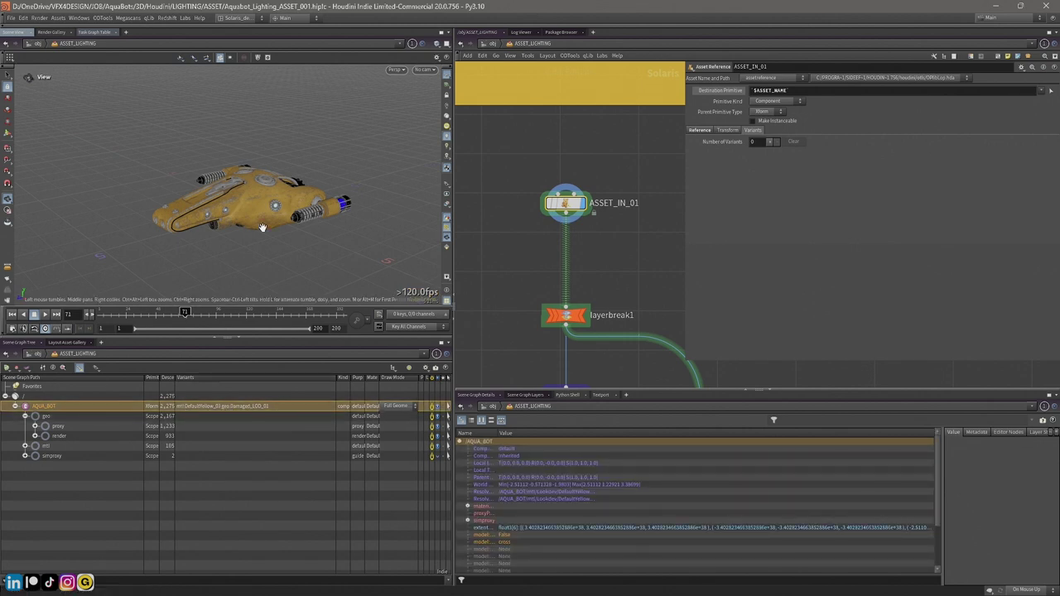
key("shift+w")
mouse_move(277, 182)
left_mouse_down()
mouse_move(279, 231)
mouse_move(269, 197)
mouse_move(240, 206)
mouse_move(382, 203)
left_mouse_up()
key("shift+w")
middle_click_drag(381, 203, 265, 208)
right_click_drag(265, 208, 326, 175)
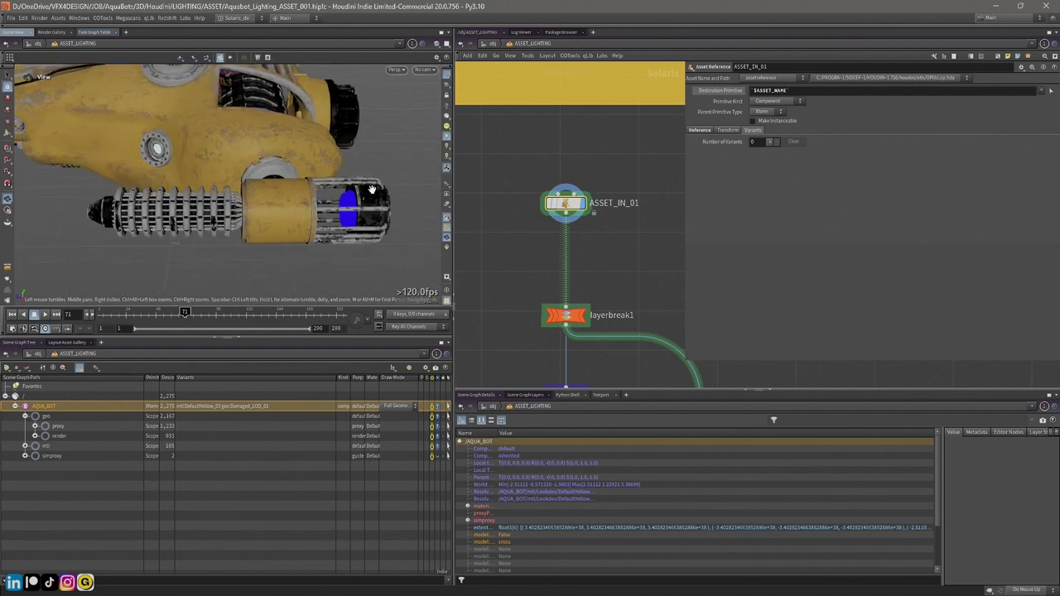
left_click_drag(336, 199, 341, 160)
left_click_drag(269, 163, 364, 174)
right_click_drag(364, 174, 286, 165)
mouse_move(285, 165)
left_mouse_down()
mouse_move(352, 111)
mouse_move(282, 120)
mouse_move(277, 105)
mouse_move(288, 145)
left_mouse_up()
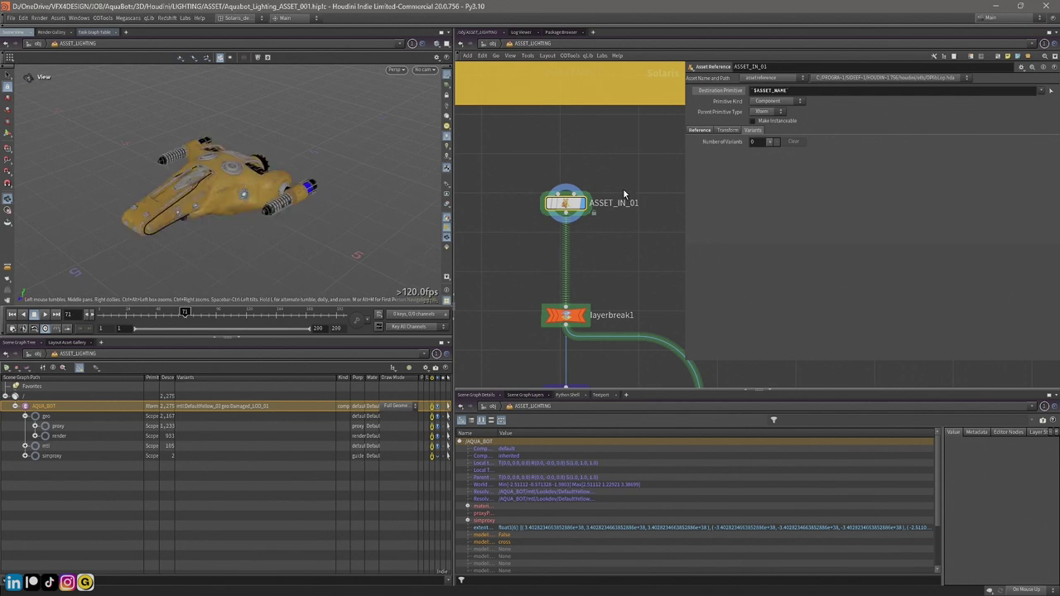
Step: Render the viewport with Karma XPU and view the unlit ship from several angles
left_click_drag(685, 178, 723, 178)
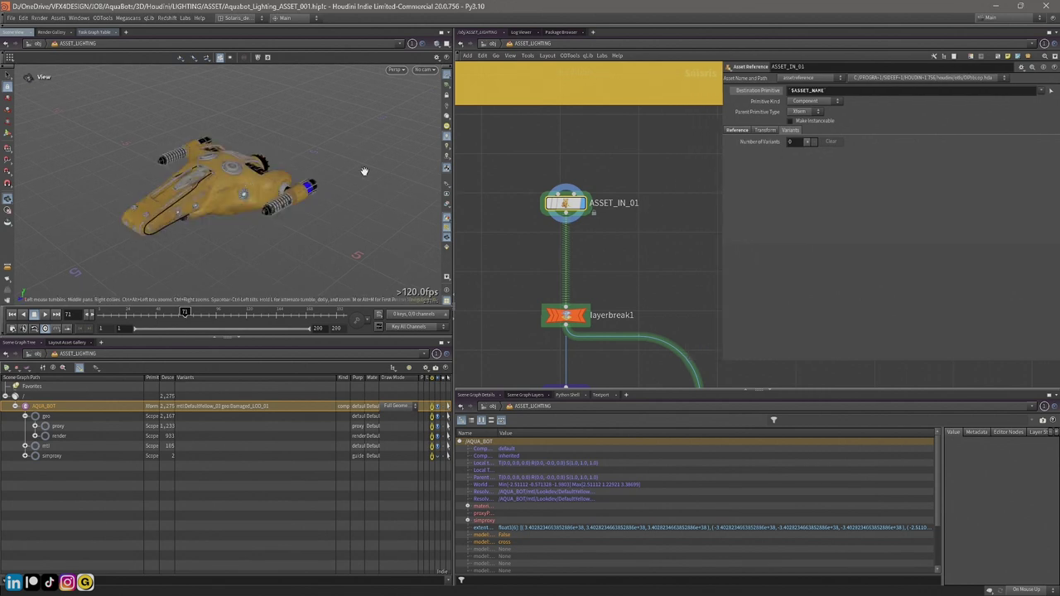
left_click_drag(350, 168, 336, 168)
left_click(396, 69)
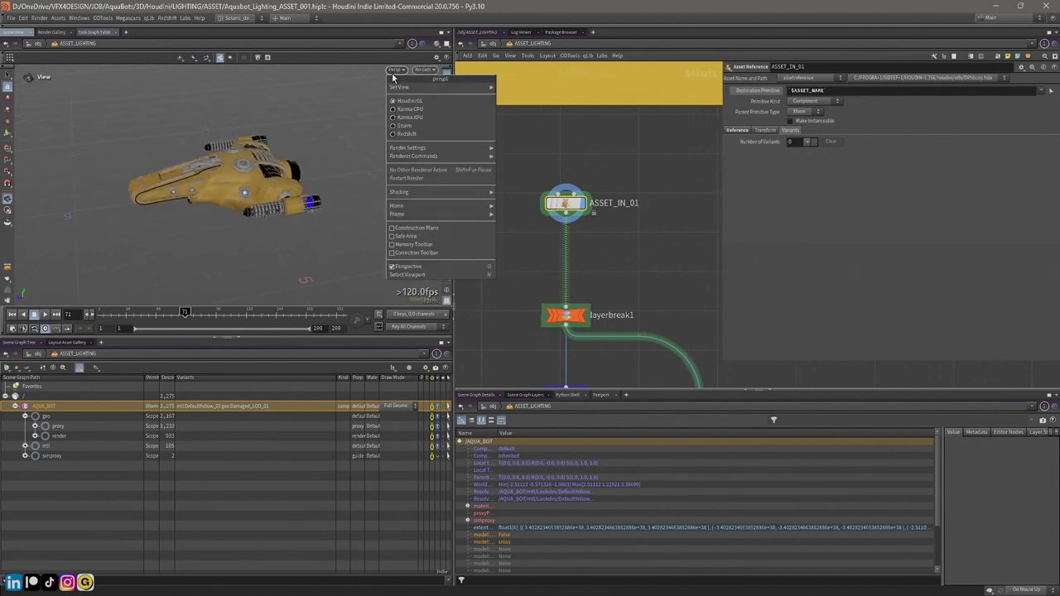
left_click(425, 119)
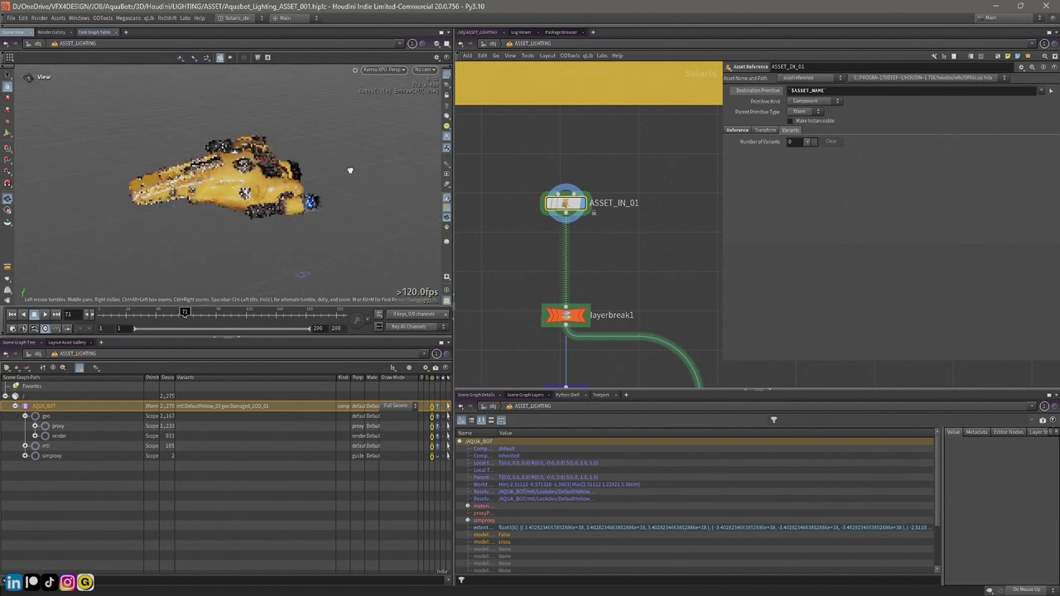
left_click_drag(350, 170, 207, 189)
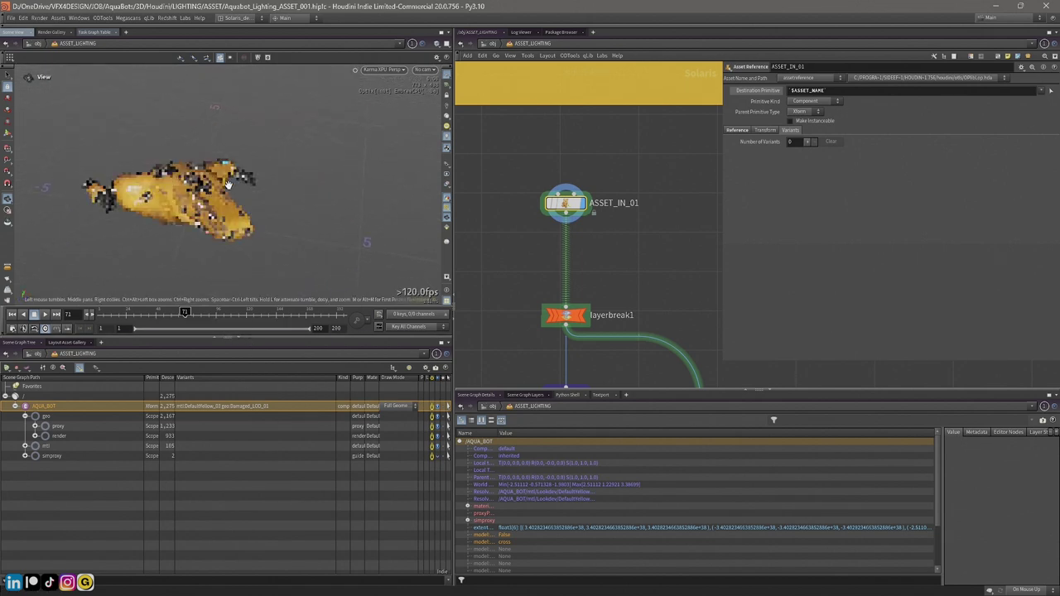
left_click_drag(720, 183, 745, 183)
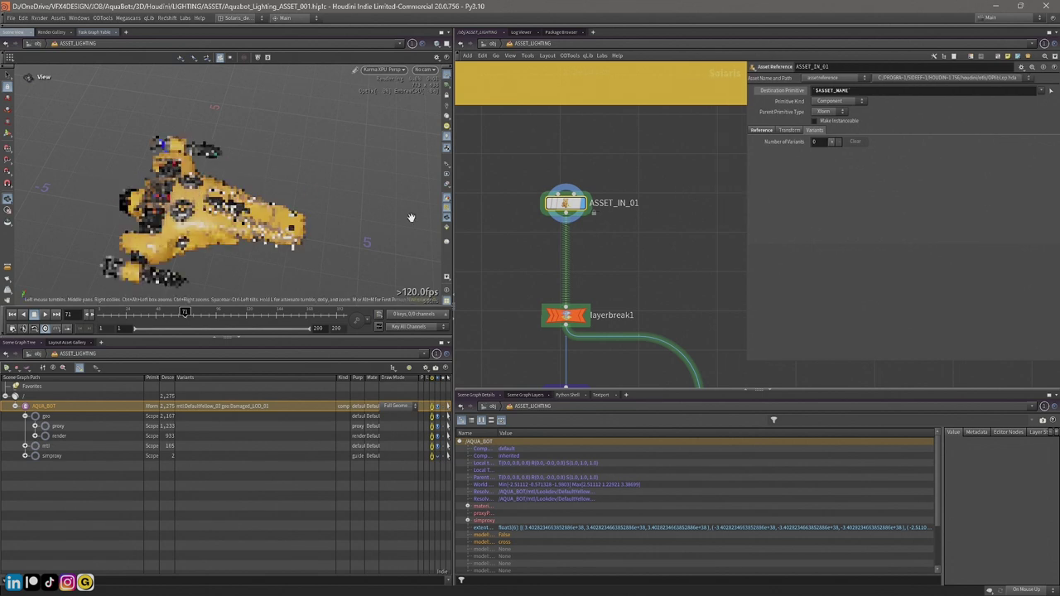
left_click_drag(199, 210, 261, 178)
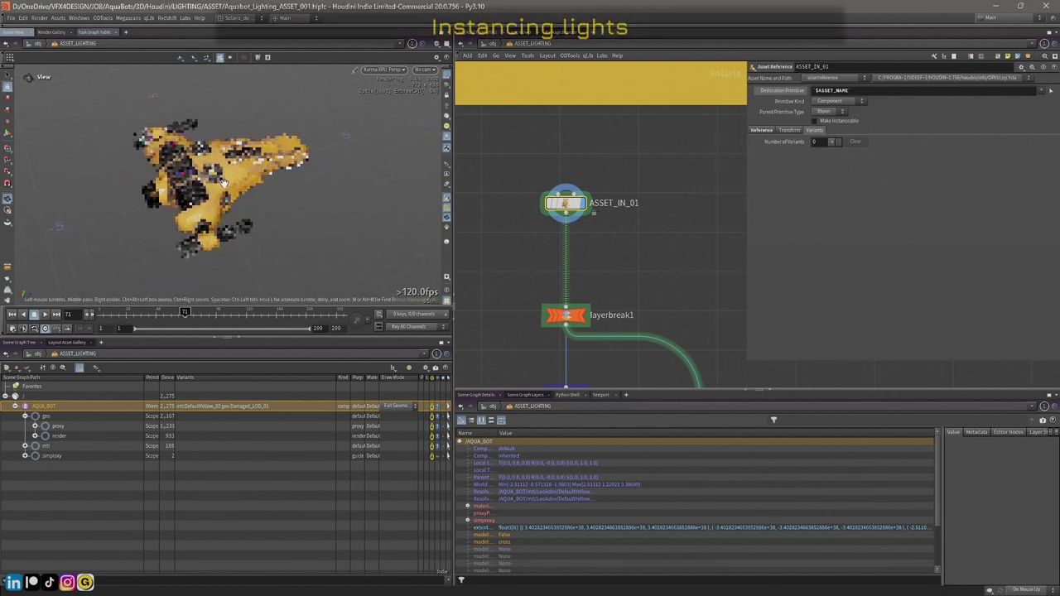
Step: Return the viewport to Houdini GL and inspect the hull's round lamps, nose lights and rear engines up close
left_click(397, 71)
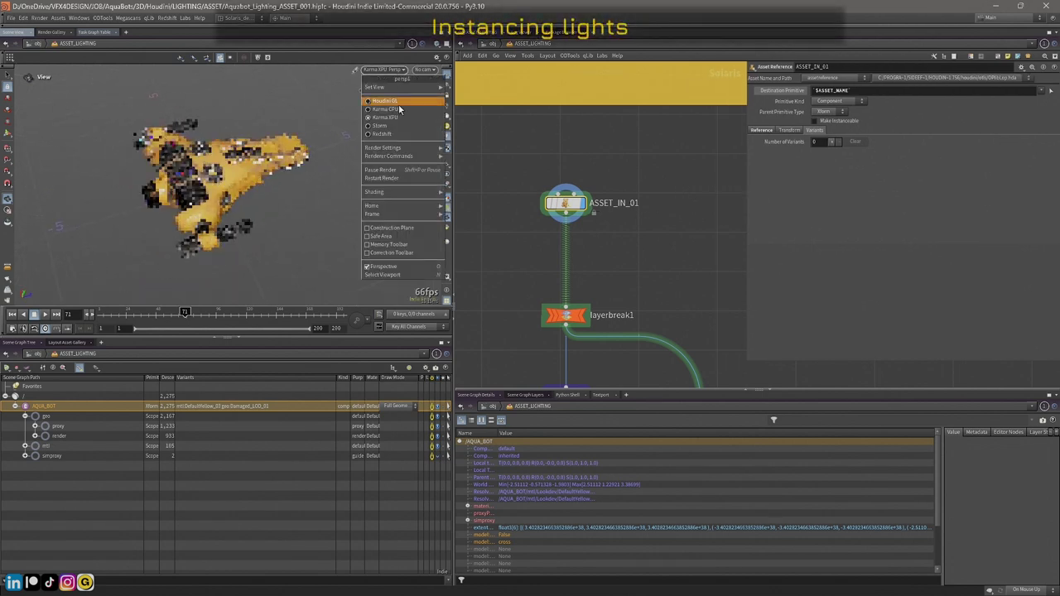
left_click(399, 102)
scroll(300, 181, "up", 5)
left_click_drag(299, 181, 130, 187)
right_click_drag(132, 189, 280, 178)
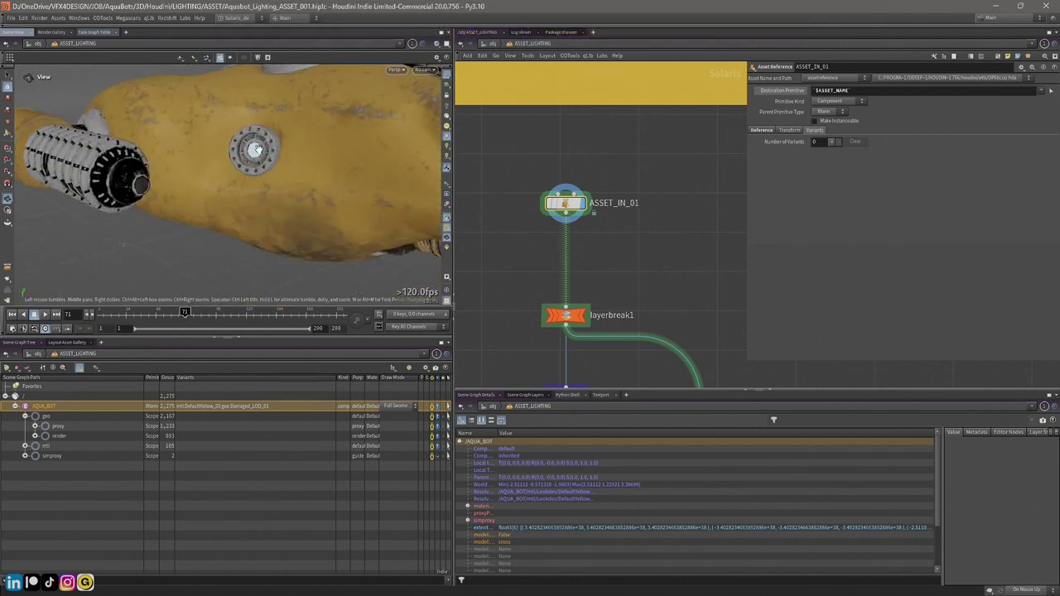
left_click_drag(257, 149, 87, 165)
scroll(186, 166, "down", 5)
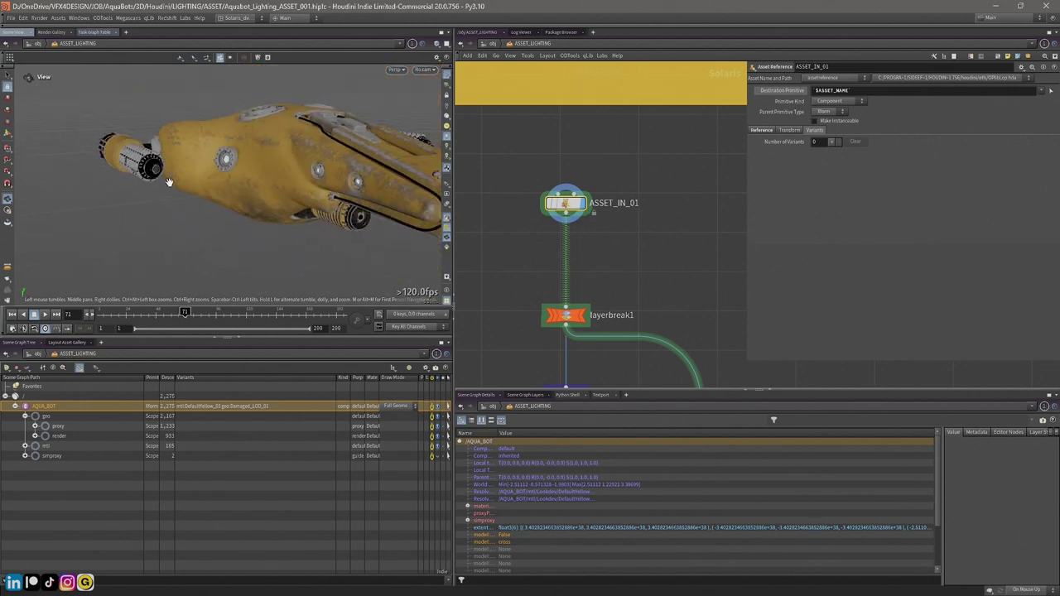
left_click_drag(369, 179, 305, 167)
left_click_drag(389, 213, 258, 204)
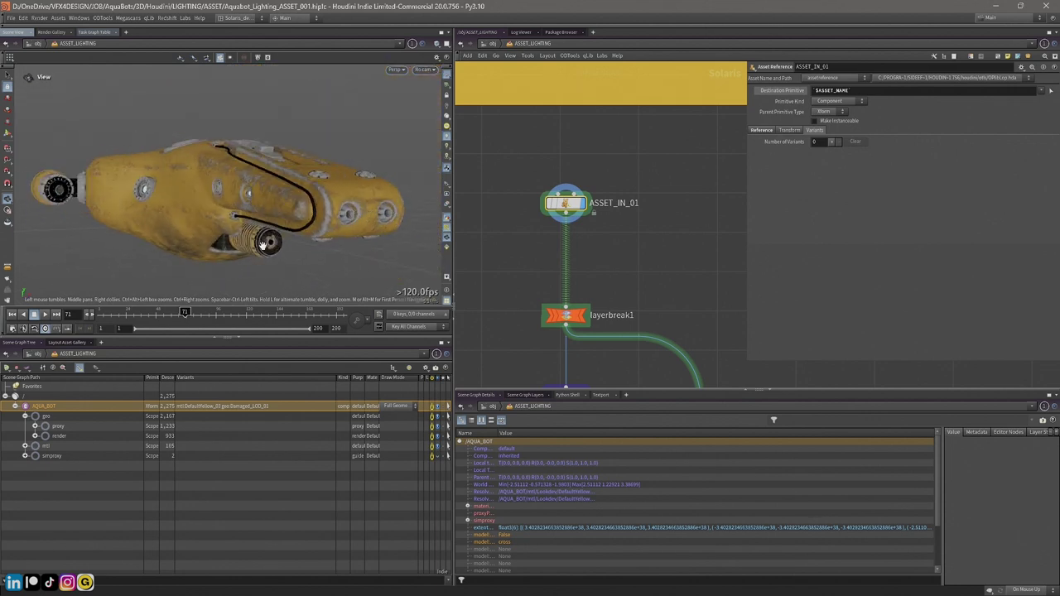
left_click_drag(279, 239, 245, 169)
left_click_drag(121, 167, 140, 201)
scroll(226, 145, "up", 4)
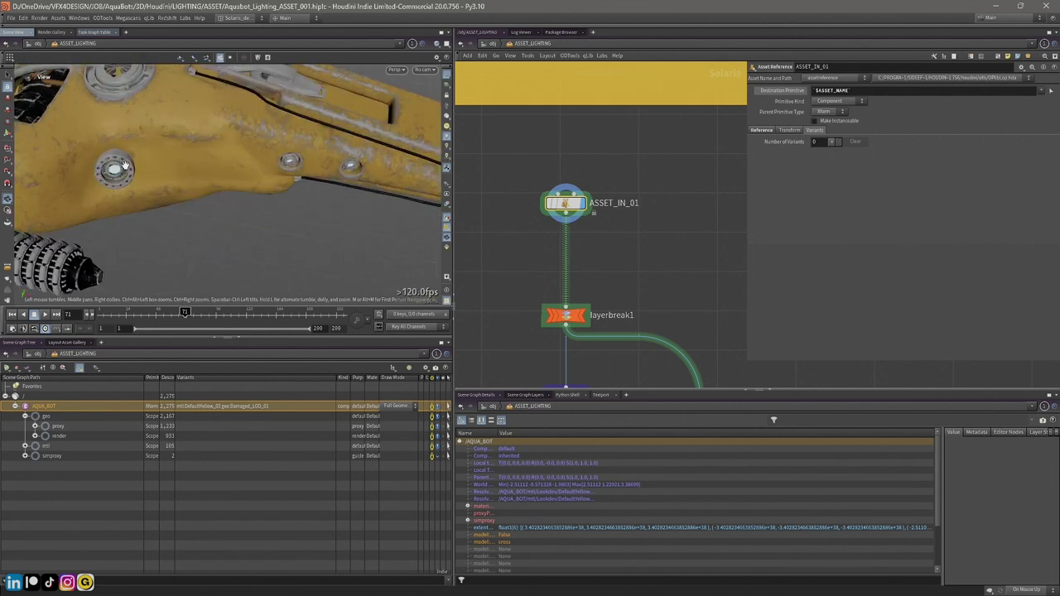
left_click_drag(307, 162, 233, 176)
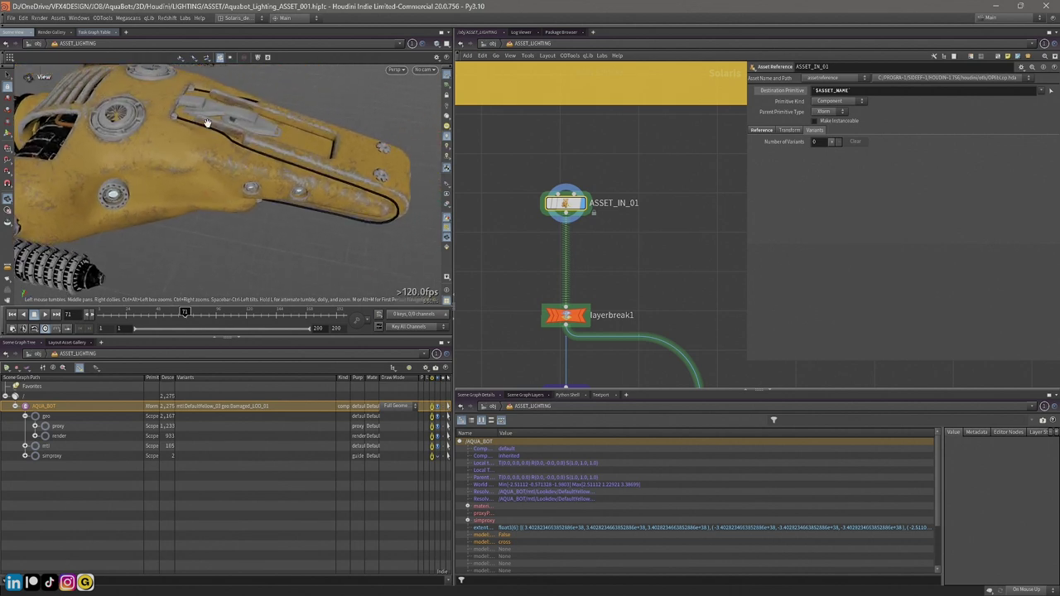
left_click_drag(111, 157, 341, 127)
left_click_drag(322, 207, 123, 166)
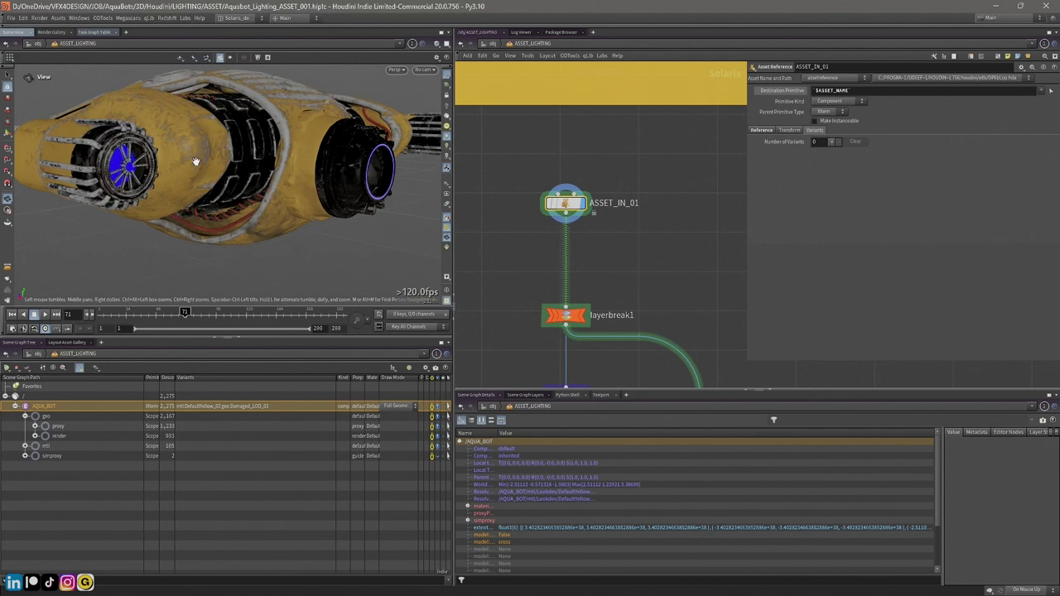
left_click_drag(197, 164, 140, 149)
Step: Preview the rear engine's emissive parts up close with the Karma XPU renderer
left_click(393, 69)
left_click(424, 116)
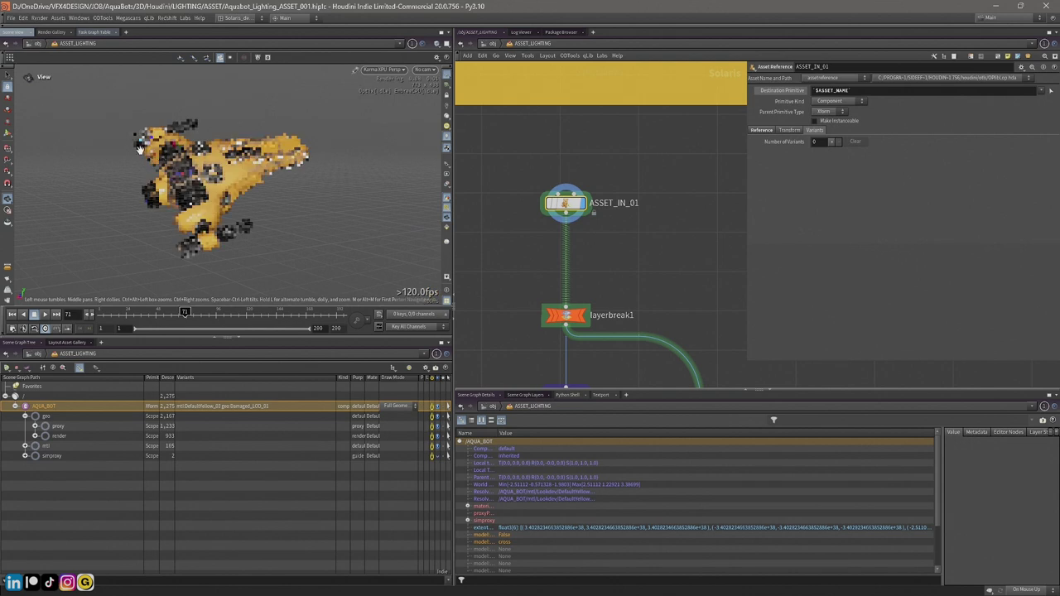
scroll(143, 156, "up", 5)
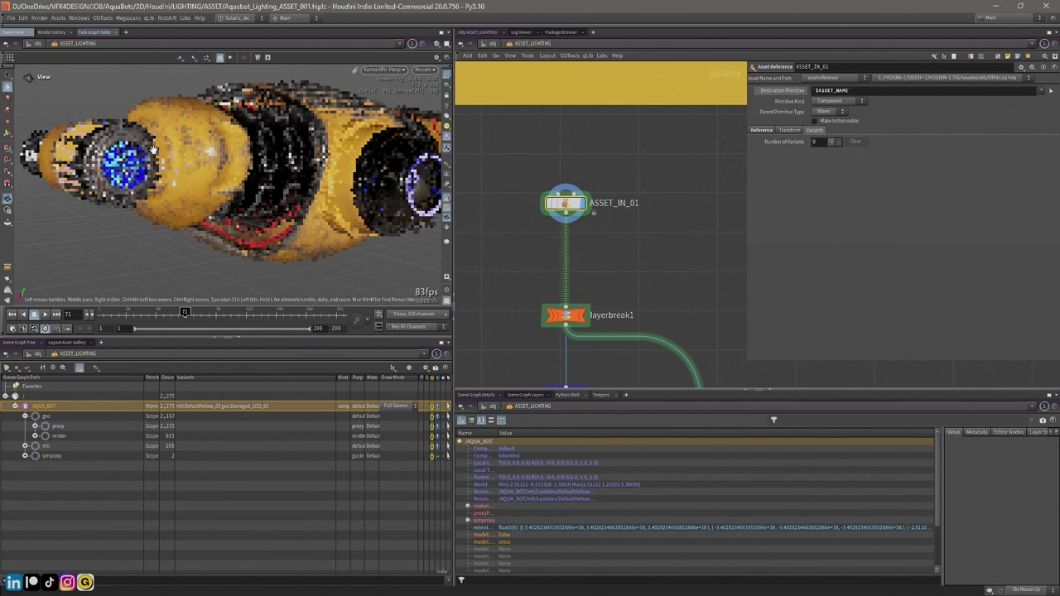
Step: Set the viewport renderer to Houdini GL and bring the whole ship back into view
left_click(377, 71)
left_click(389, 100)
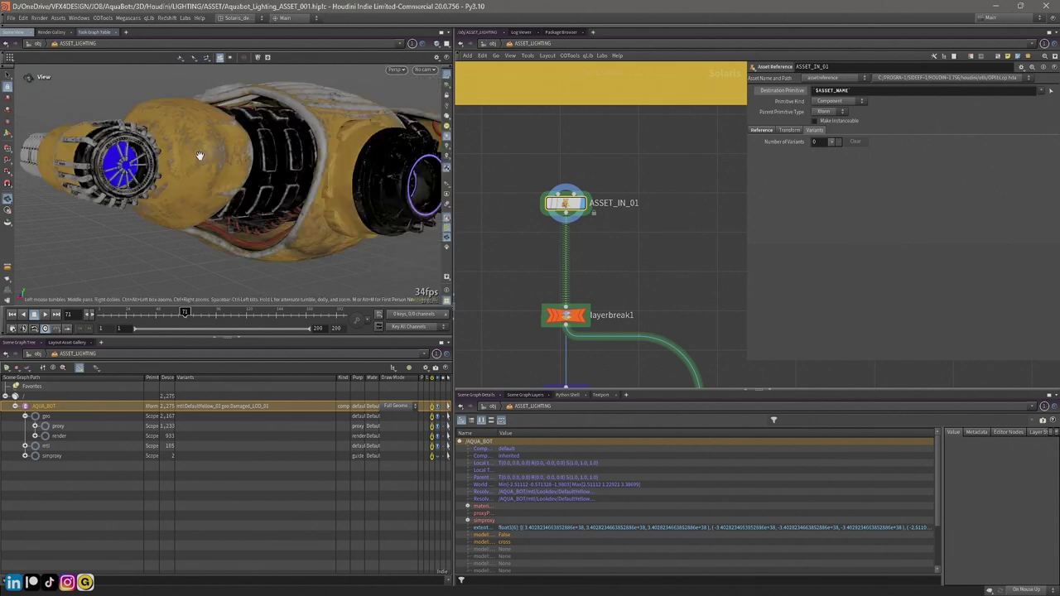
left_click_drag(297, 141, 301, 209)
left_click_drag(179, 168, 217, 204)
scroll(199, 197, "down", 5)
left_click_drag(138, 180, 263, 192)
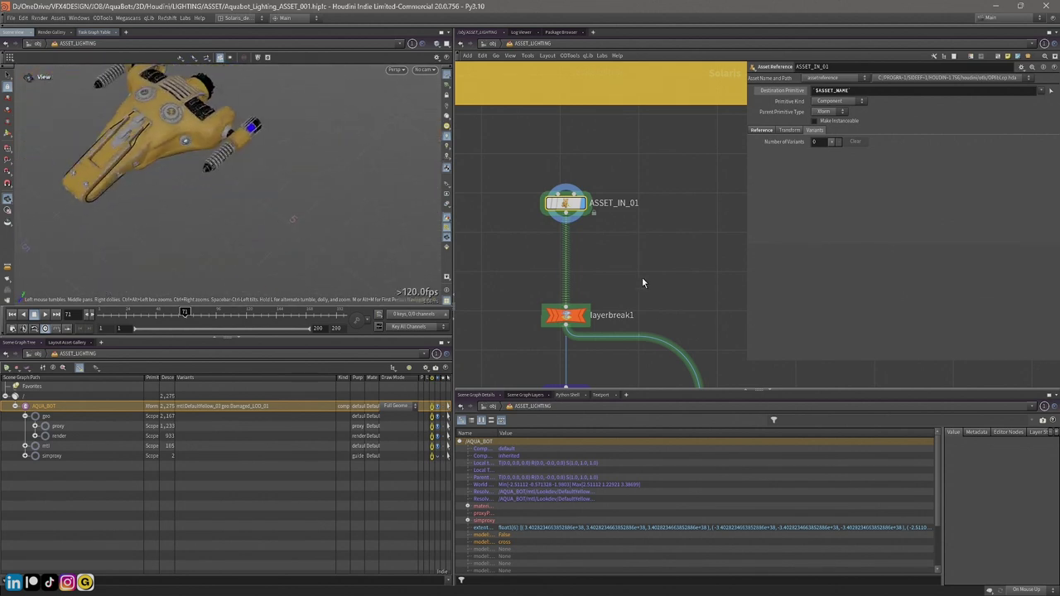
Step: Move the layerbreak1 node up, closer to ASSET_IN_01 and further from setvariant1
middle_click_drag(650, 283, 637, 217)
scroll(637, 217, "down", 3)
left_click_drag(577, 237, 579, 212)
left_click_drag(745, 176, 774, 176)
middle_click_drag(482, 260, 484, 239)
scroll(479, 232, "up", 2)
left_click_drag(125, 131, 215, 199)
middle_click_drag(646, 254, 563, 188)
scroll(547, 190, "up", 2)
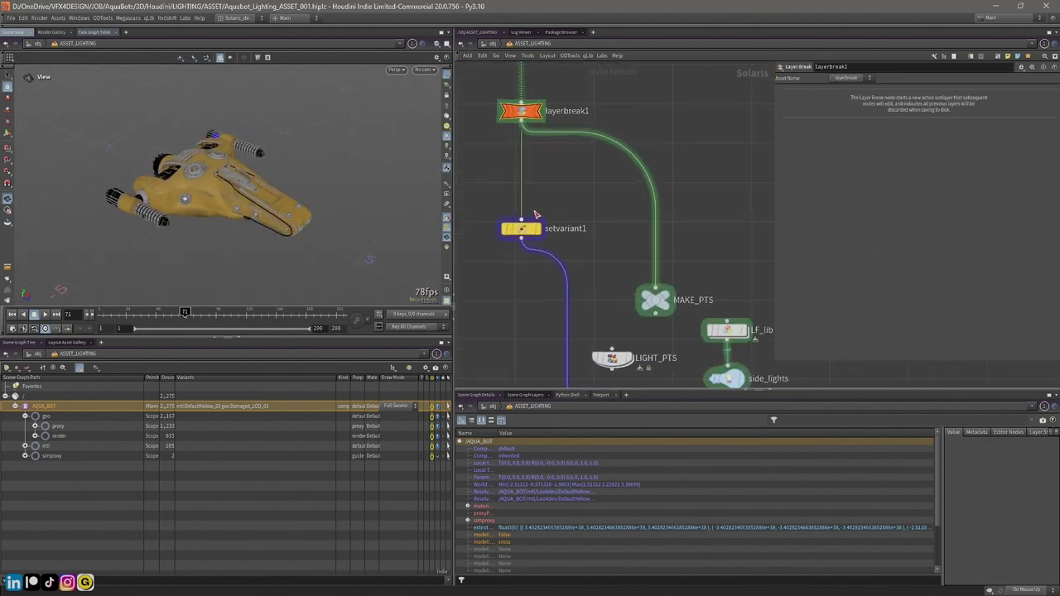
Step: Display the setvariant1 node's output and inspect the ship's material variant up close
left_click(538, 232)
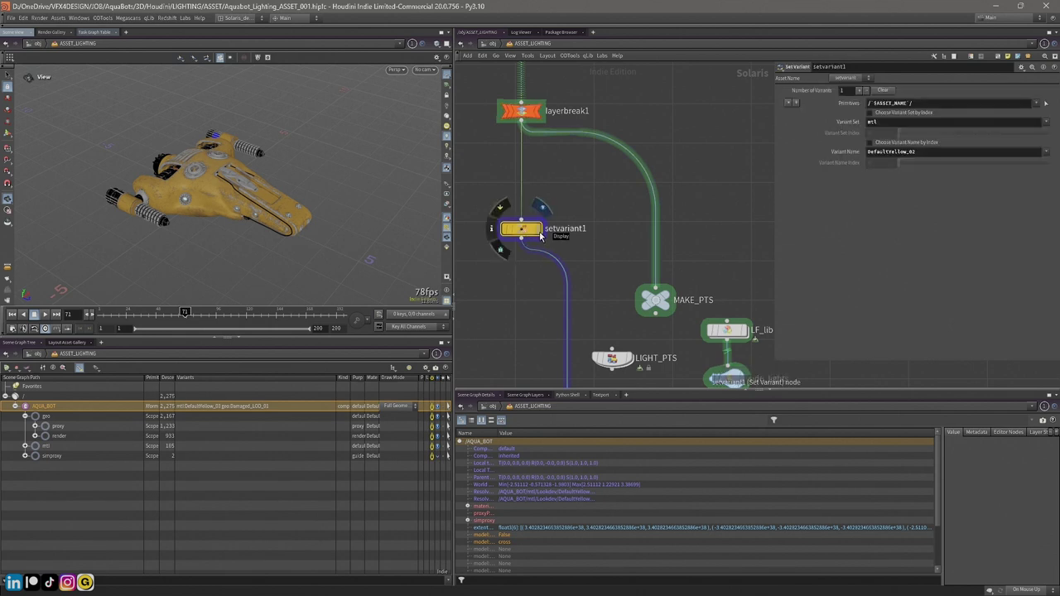
left_click(540, 236)
left_click_drag(247, 166, 262, 200)
right_click_drag(251, 214, 309, 236)
middle_click_drag(309, 237, 278, 156)
mouse_move(284, 188)
left_mouse_down()
mouse_move(287, 119)
mouse_move(286, 195)
left_mouse_up()
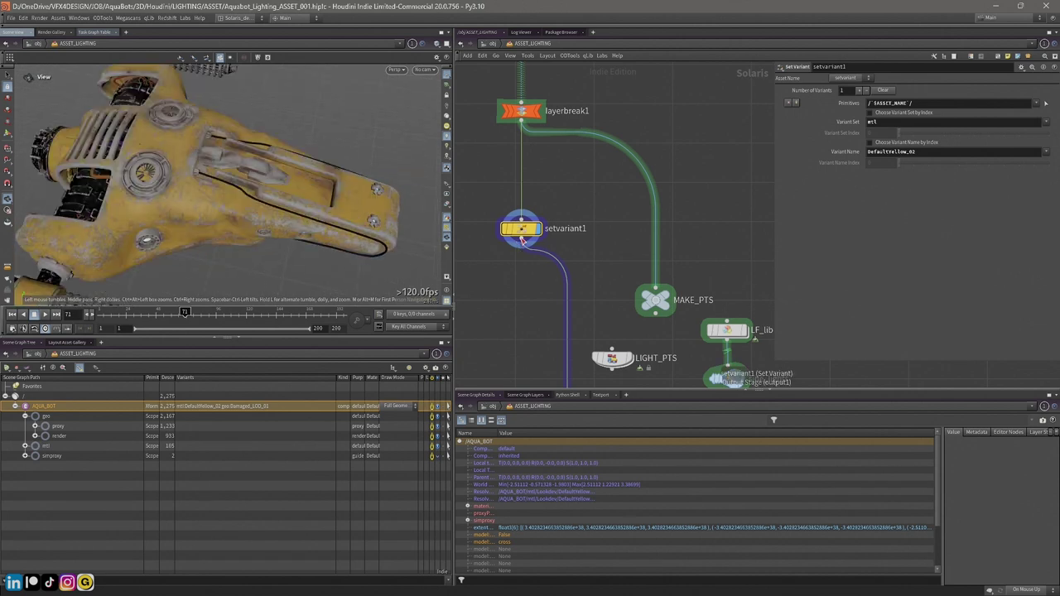
Step: Nudge the setvariant1 node slightly upward in the network, keeping it below layerbreak1
left_click_drag(530, 229, 530, 221)
scroll(346, 184, "down", 5)
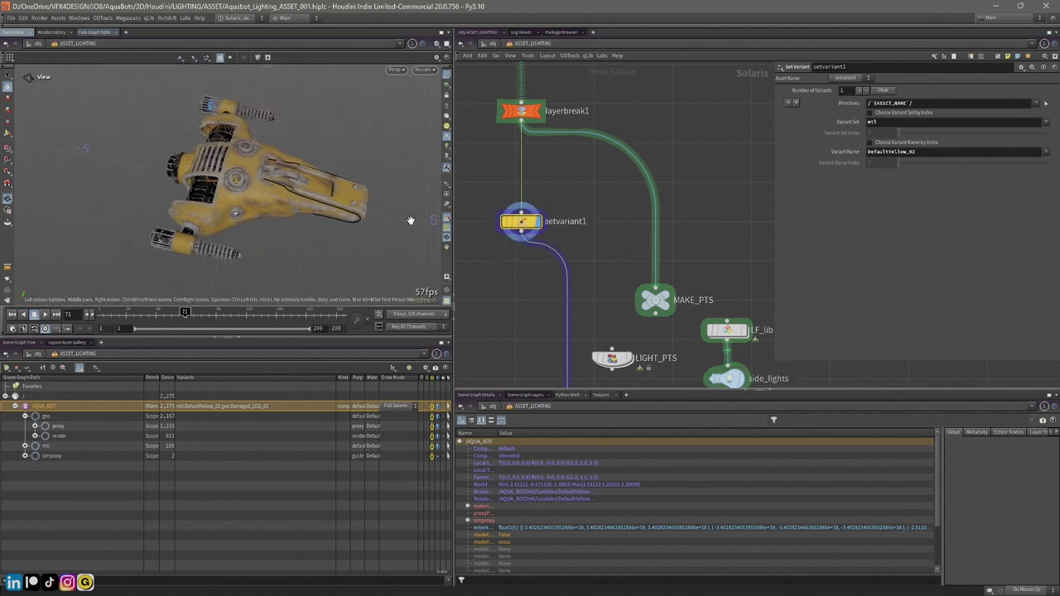
scroll(494, 224, "down", 3)
scroll(570, 212, "down", 2)
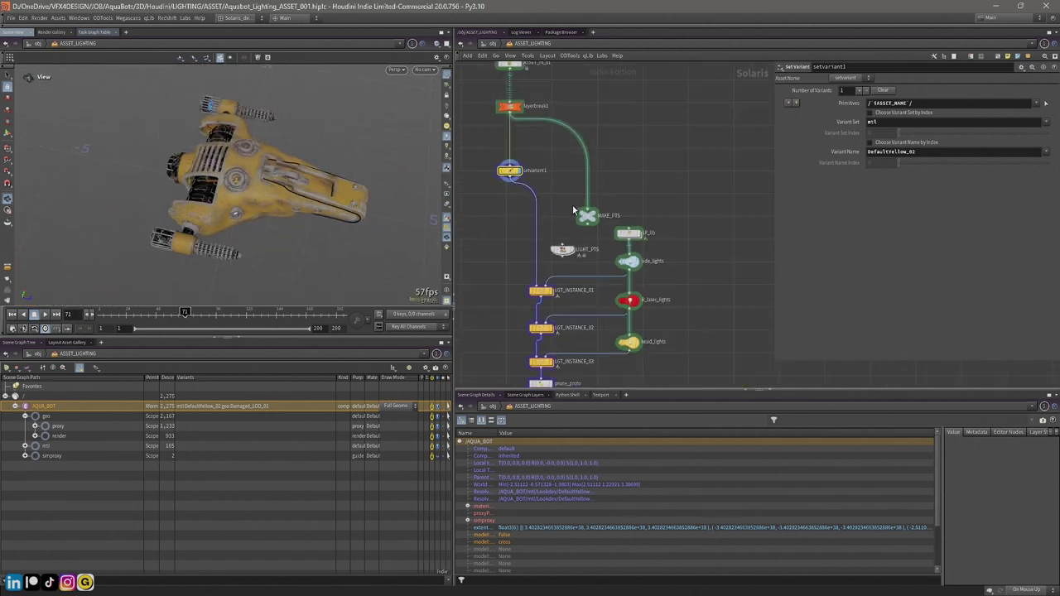
Step: Display the output of the MAKE_PTS null that branches off layerbreak1
scroll(568, 220, "up", 2)
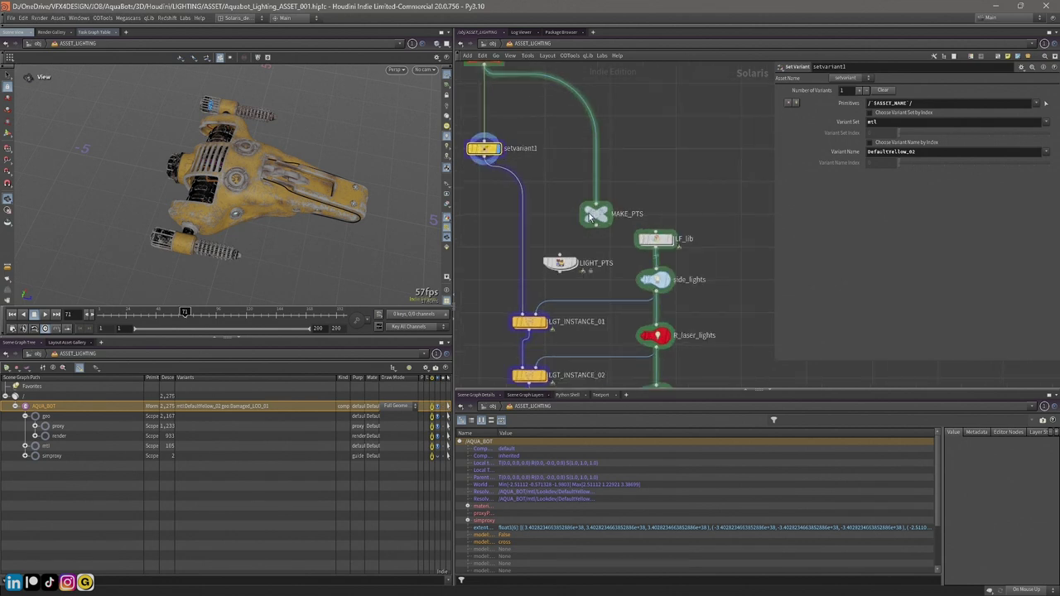
left_click(596, 217)
left_click(614, 196)
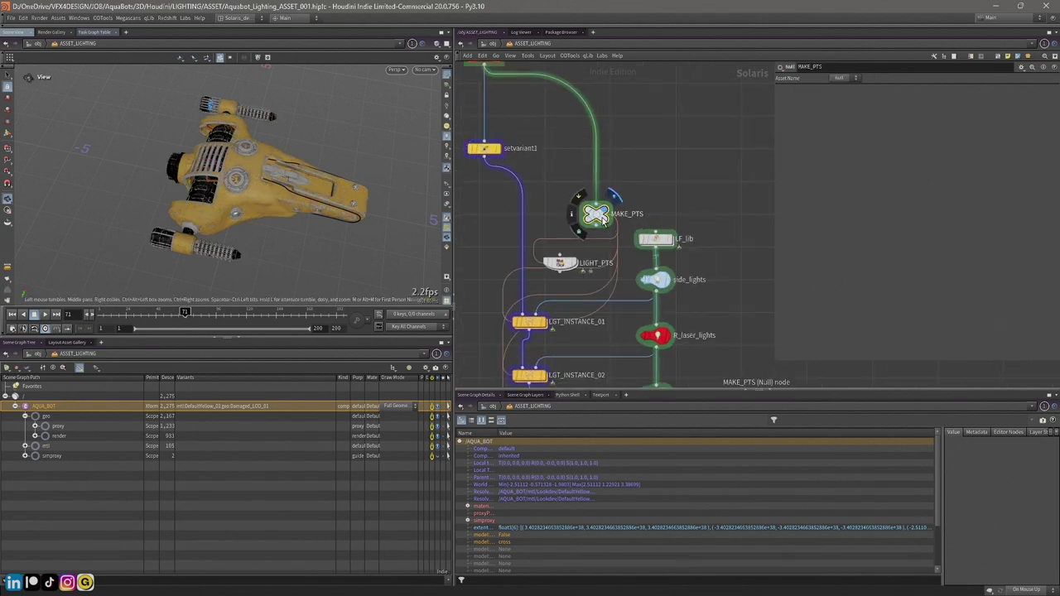
Step: Select the LIGHT_PTS SOP Create node and review its parameters and its links to the LGT_INSTANCE nodes below
left_click(562, 264)
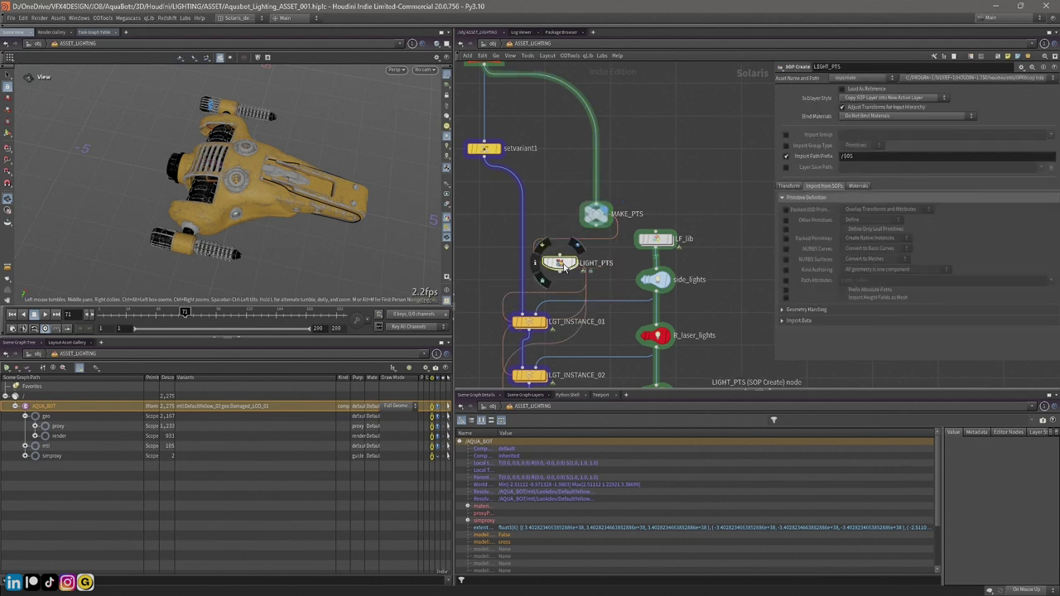
middle_click_drag(597, 286, 615, 272)
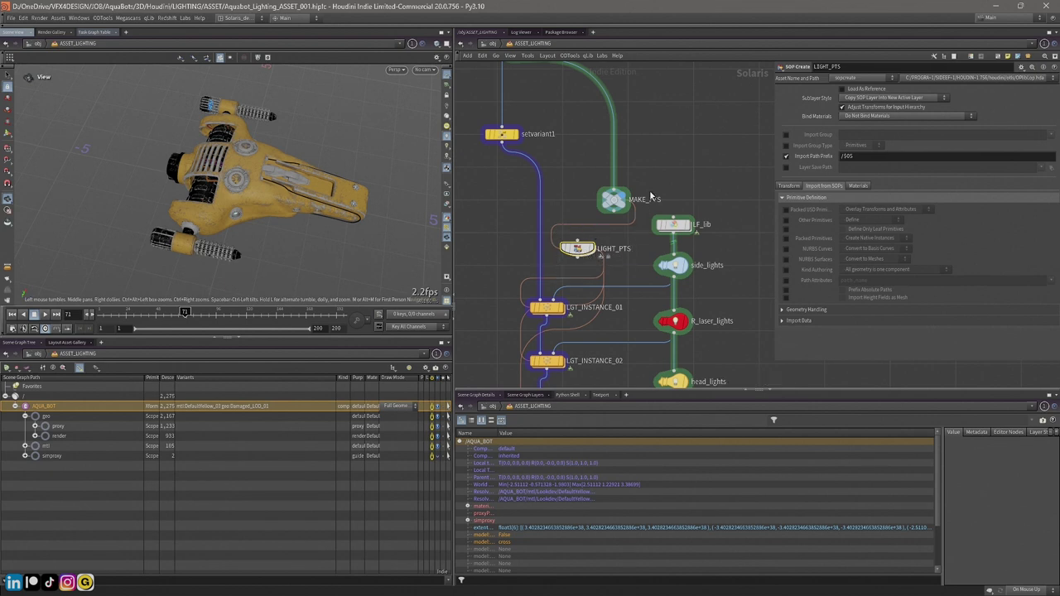
mouse_move(575, 255)
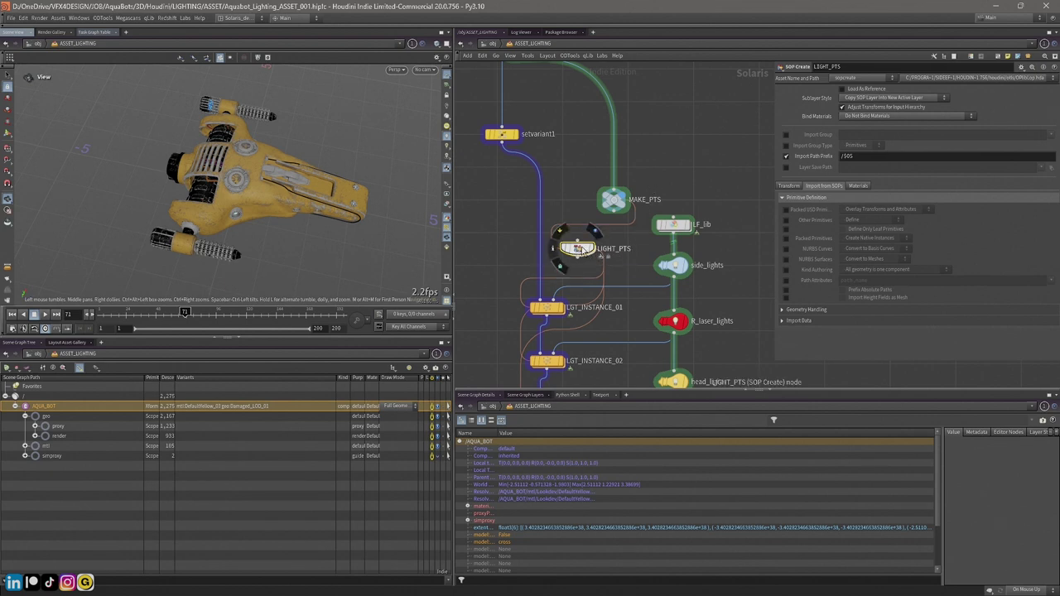
middle_click_drag(525, 240, 512, 163)
middle_click_drag(498, 206, 511, 148)
scroll(511, 146, "down", 2)
mouse_move(655, 139)
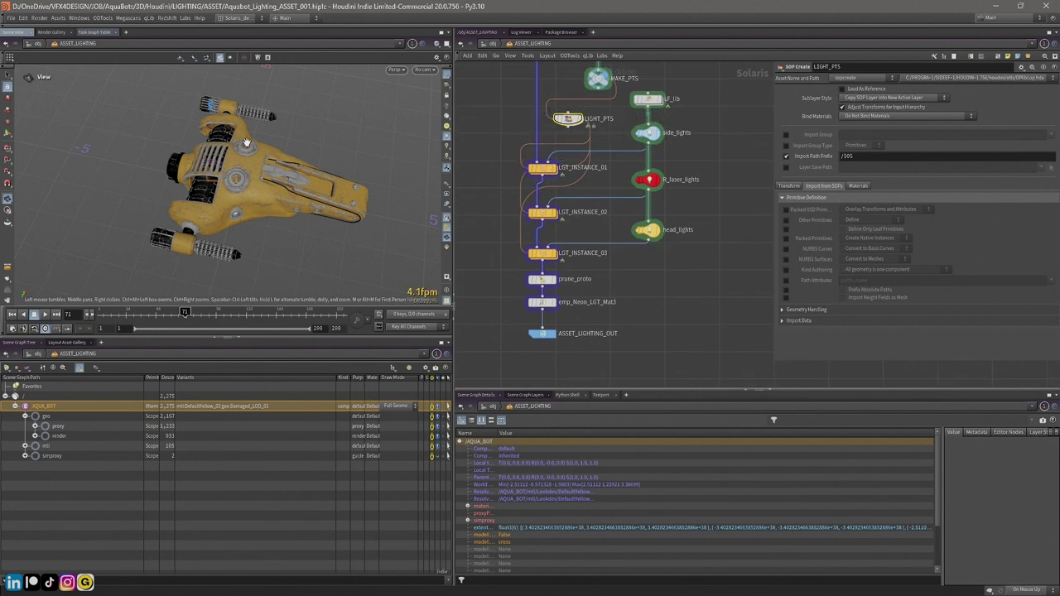
Step: Open the geometry network inside LIGHT_PTS and narrow the parameter area to give the node graph more room
double_click(560, 122)
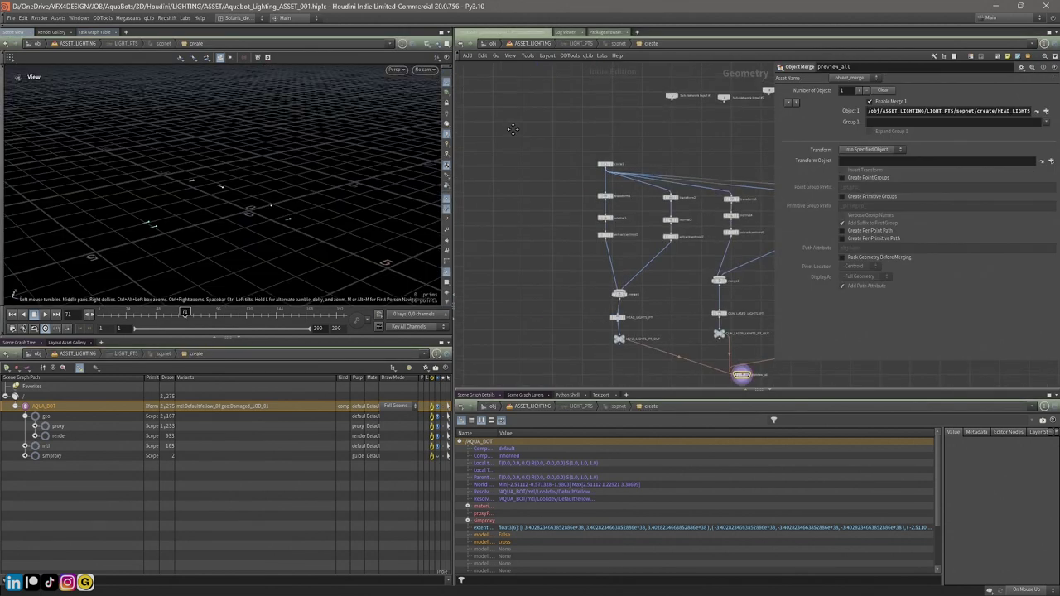
middle_click_drag(685, 153, 602, 143)
scroll(758, 164, "up", 2)
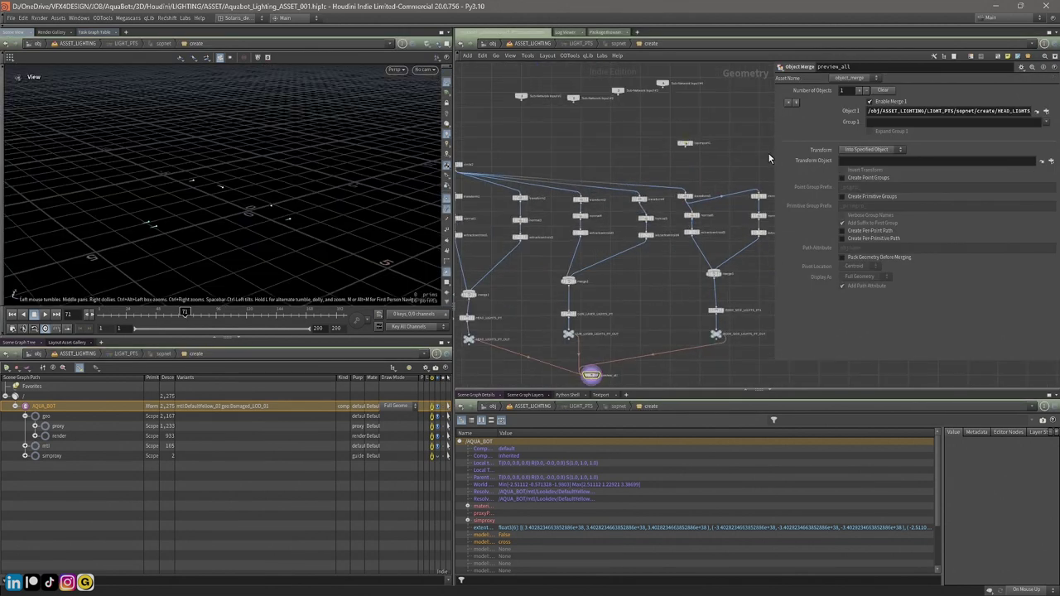
left_click_drag(773, 153, 838, 153)
left_click_drag(324, 154, 367, 159)
middle_click_drag(542, 136, 647, 144)
scroll(580, 170, "up", 5)
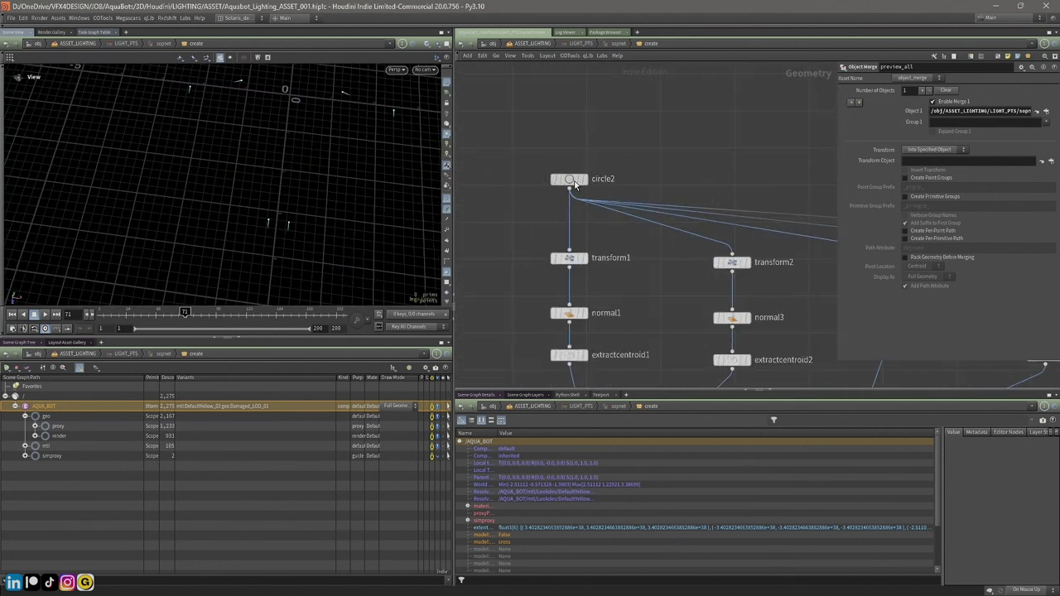
Step: Display the circle2 node's output and frame the circle in the viewport
left_click(582, 182)
left_click(585, 183)
left_click_drag(277, 105, 348, 135)
key("f")
middle_click_drag(638, 249, 603, 187)
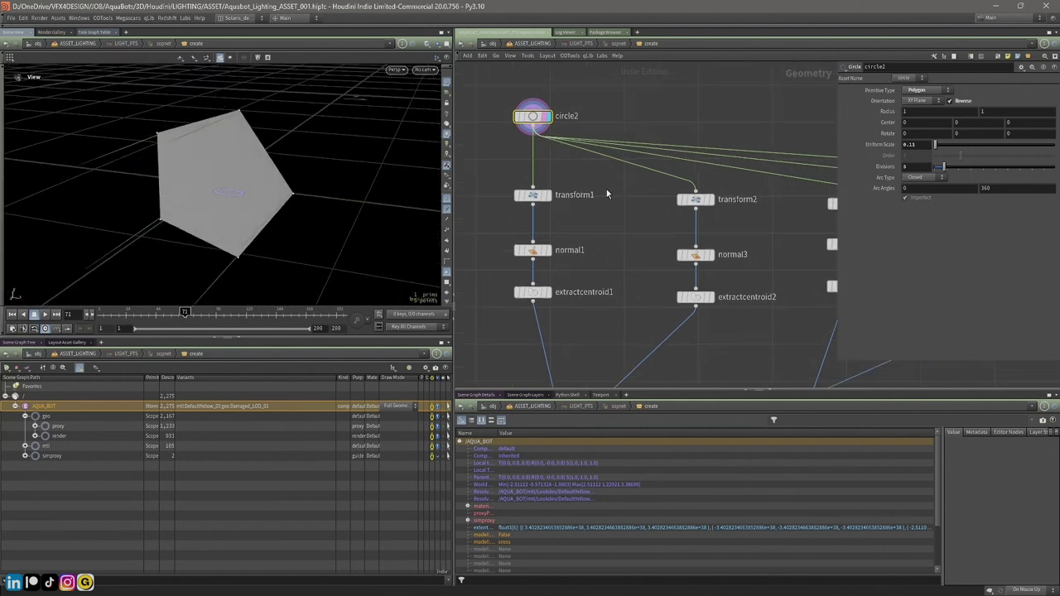
Step: Display transform1's output and frame the repositioned circle to inspect it
left_click(535, 197)
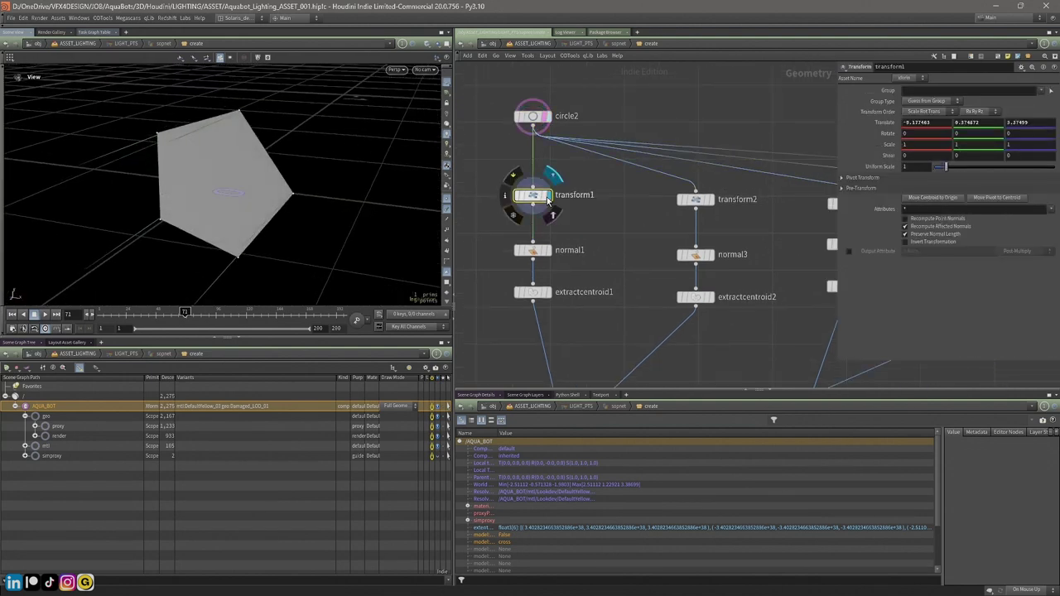
left_click(552, 176)
left_click(553, 213)
middle_click_drag(599, 216, 590, 183)
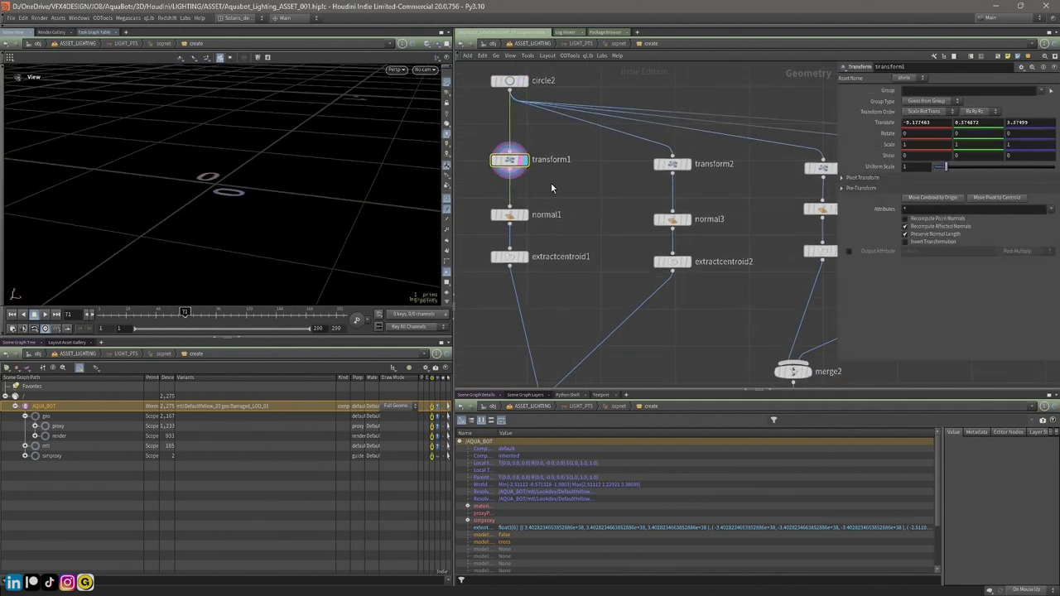
key("g")
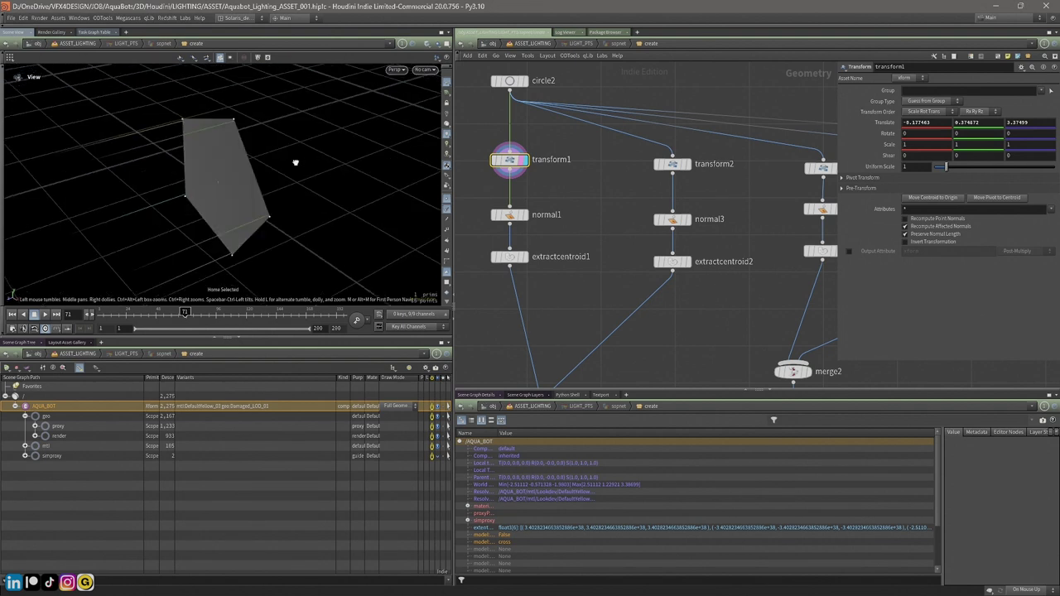
mouse_move(288, 160)
left_mouse_down()
mouse_move(272, 156)
mouse_move(289, 158)
mouse_move(277, 175)
mouse_move(245, 176)
mouse_move(290, 179)
left_mouse_up()
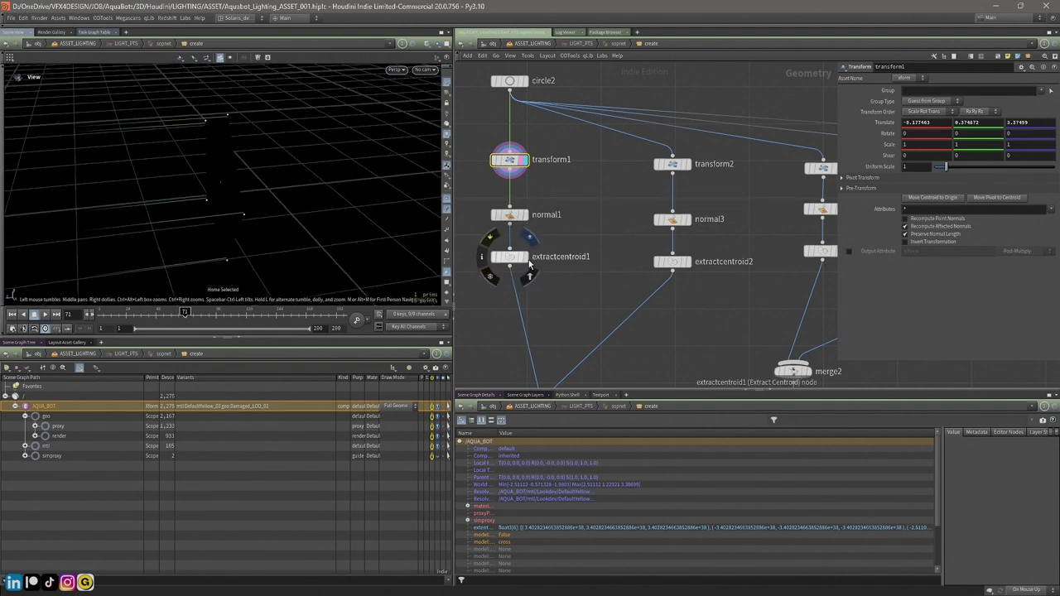
Step: Display the outputs of normal1 and extractcentroid1 in turn, and inspect the extracted point with its normal
left_click(510, 215)
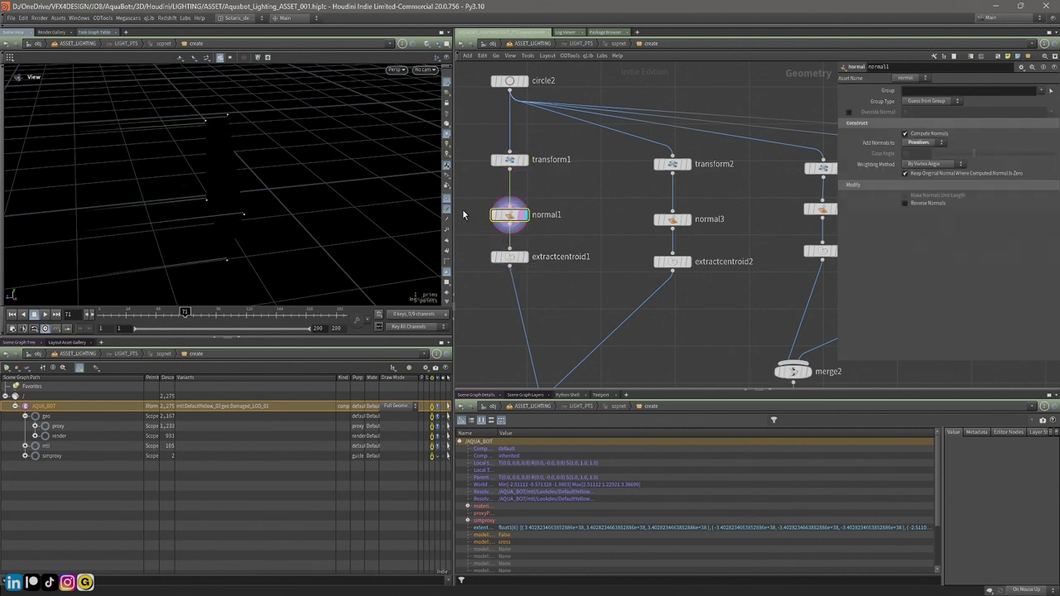
left_click(524, 257)
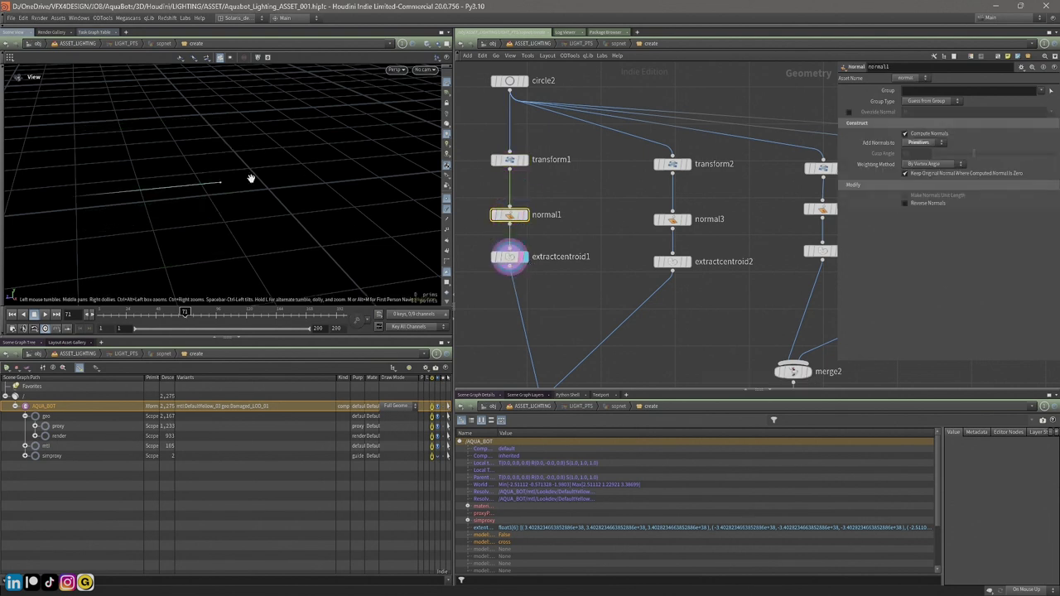
left_click_drag(253, 177, 332, 187)
scroll(603, 139, "down", 6)
middle_click_drag(639, 107, 607, 166)
scroll(687, 155, "up", 5)
scroll(712, 188, "down", 5)
scroll(662, 177, "up", 6)
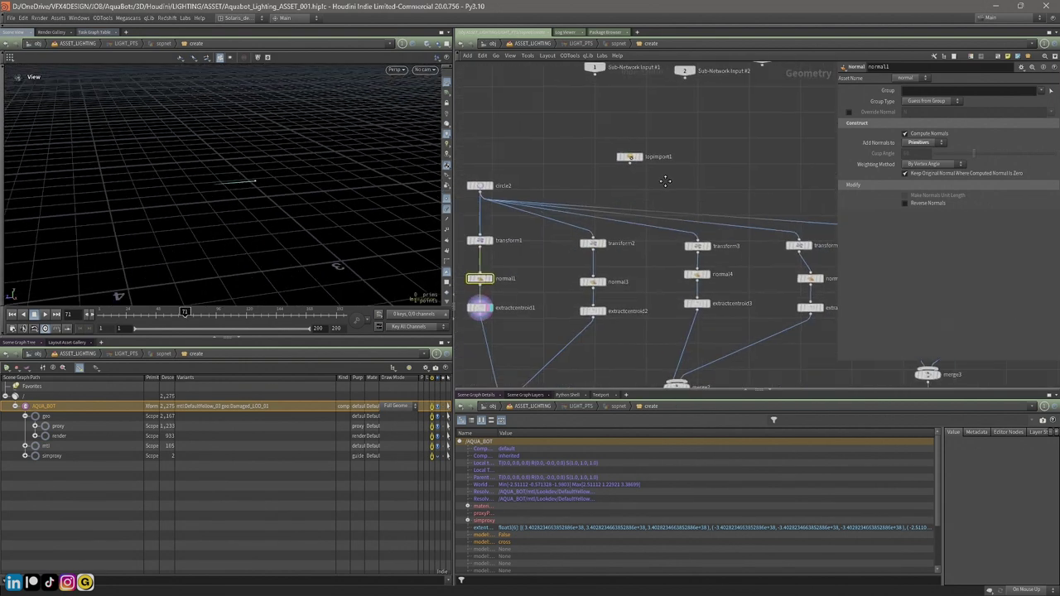
left_click(427, 44)
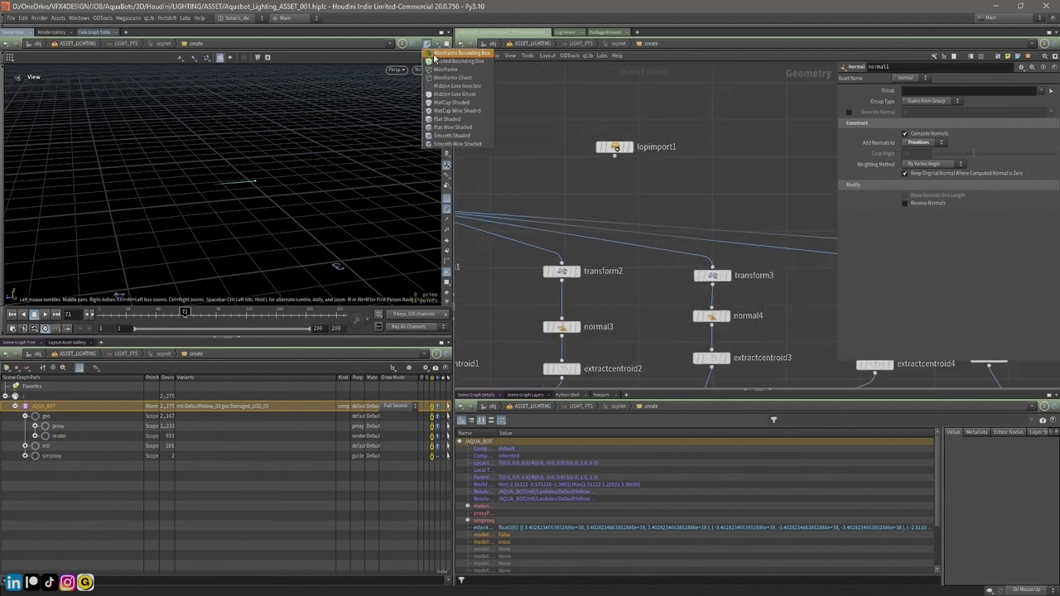
left_click(386, 70)
left_click(437, 44)
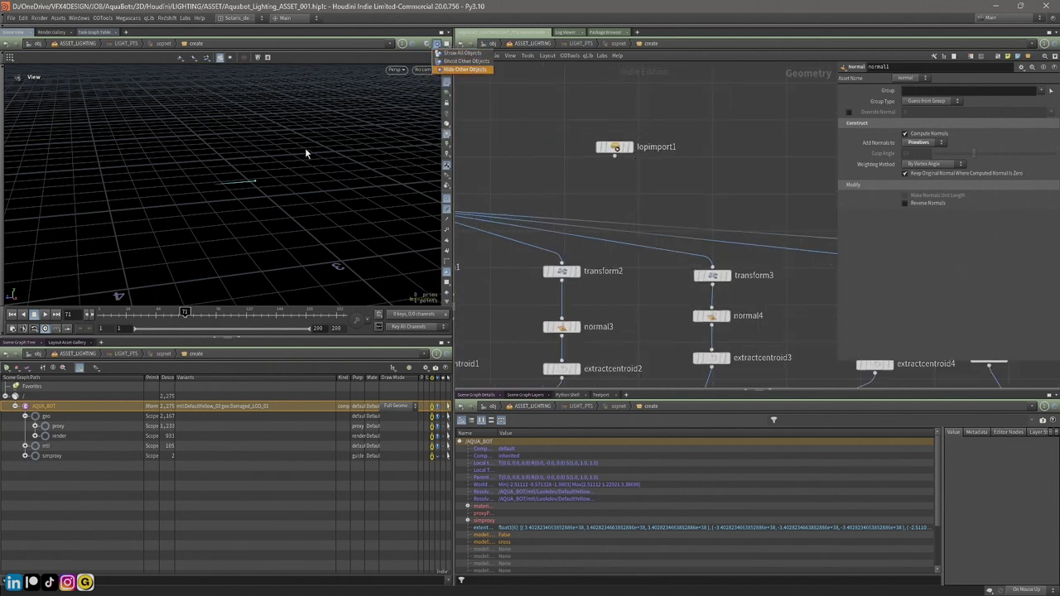
left_click(354, 117)
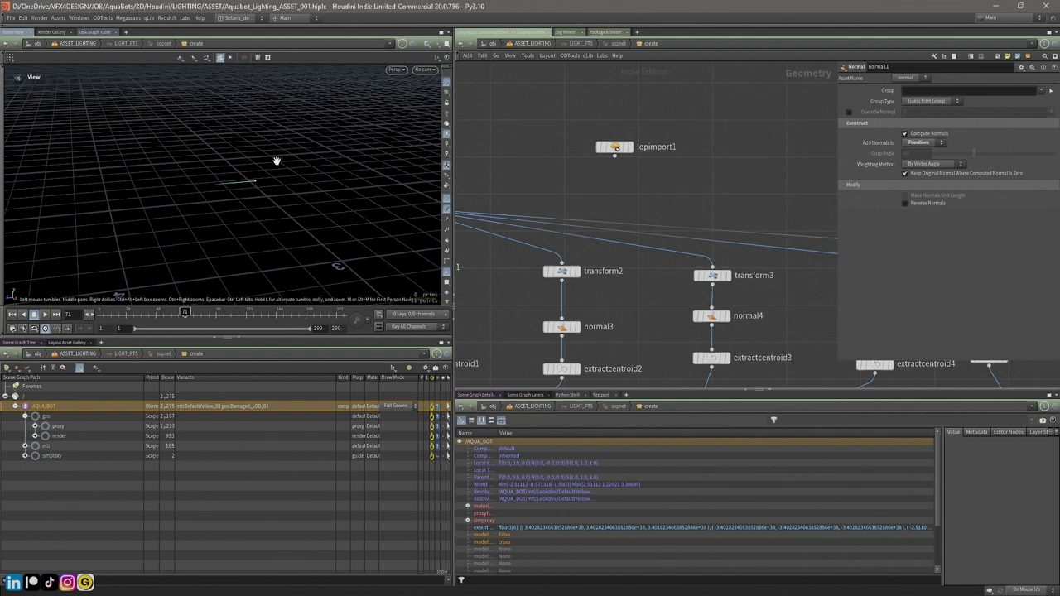
Step: Move the lopimport1 node left toward circle2 and show its ship geometry as a template in the viewport
left_click(634, 171)
left_click_drag(604, 152, 518, 155)
middle_click_drag(493, 178, 623, 155)
scroll(613, 155, "up", 2)
left_click_drag(275, 169, 320, 180)
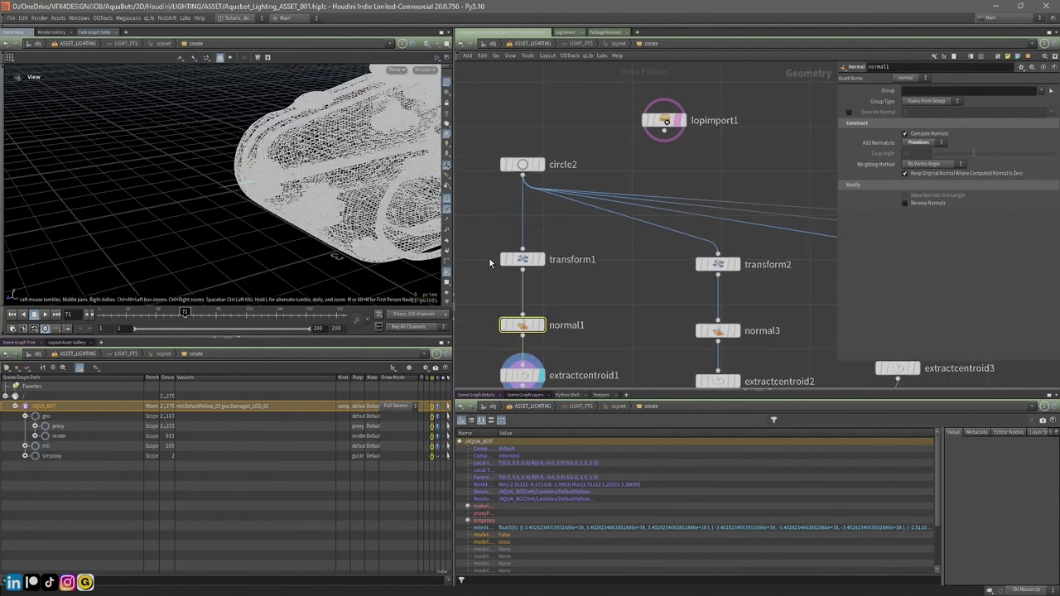
Step: Select transform1 and examine the light point's placement against the front of the ship
left_click(516, 261)
left_click_drag(248, 208, 335, 207)
mouse_move(249, 182)
left_mouse_down()
mouse_move(355, 160)
mouse_move(273, 183)
mouse_move(274, 201)
mouse_move(251, 197)
mouse_move(256, 189)
left_mouse_up()
scroll(616, 300, "down", 3)
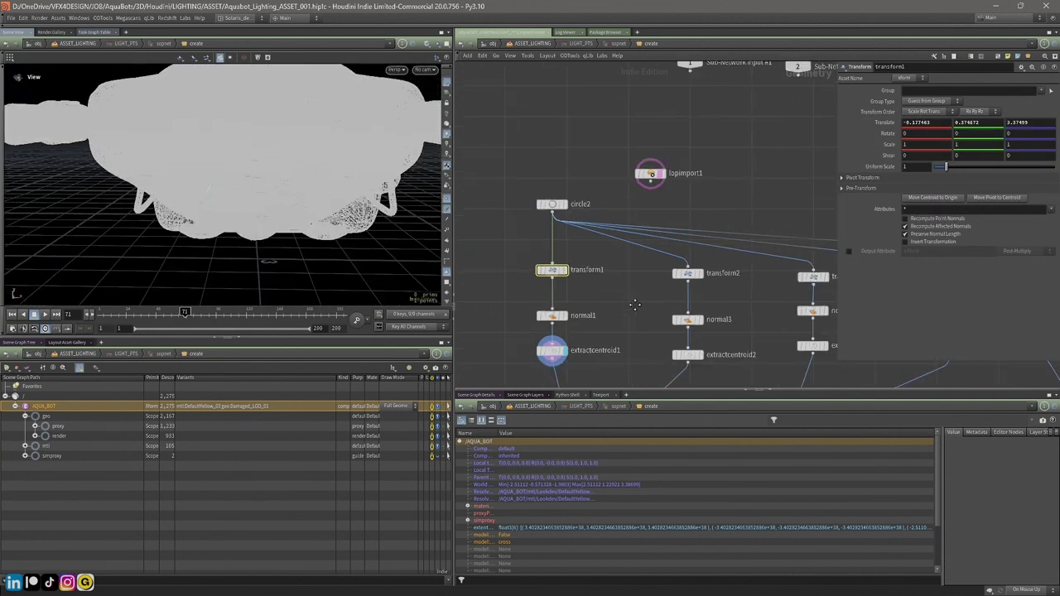
Step: Display merge1's output with the ship template hidden, and inspect the merged head light points
middle_click_drag(628, 293, 558, 190)
left_click(521, 368)
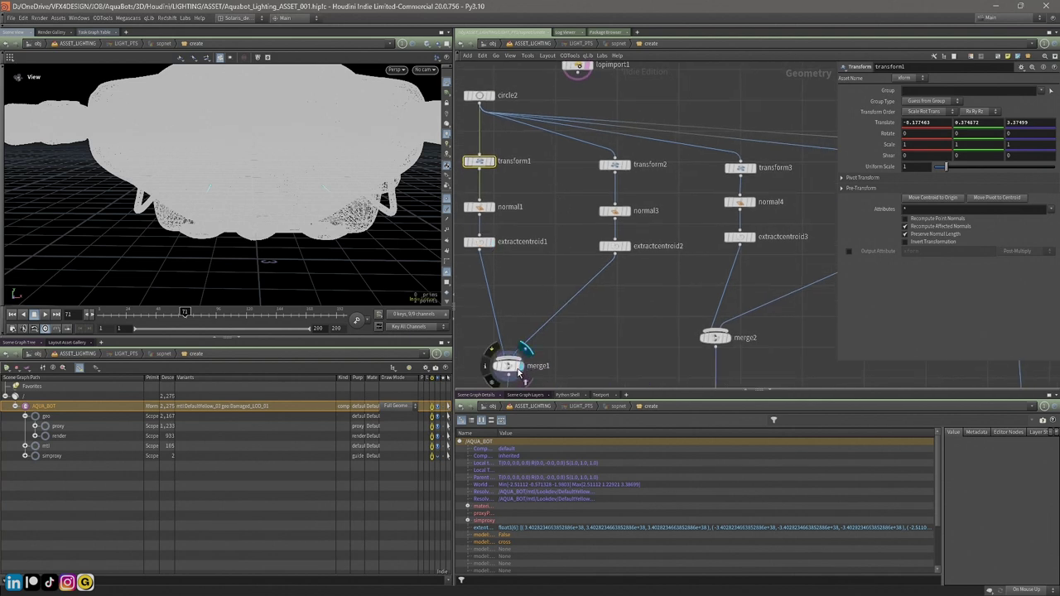
left_click(519, 370)
middle_click_drag(593, 342, 577, 212)
left_click_drag(379, 183, 408, 196)
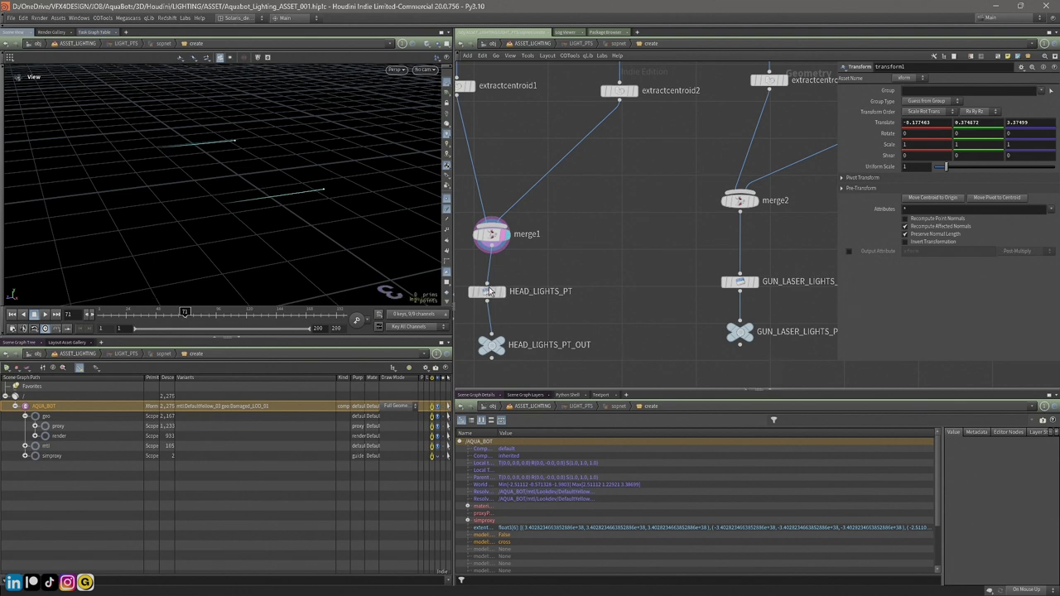
Step: Display GUN_LASER_LIGHTS_PT and HEAD_LIGHTS_PT alternately to compare their light points
scroll(525, 282, "down", 2)
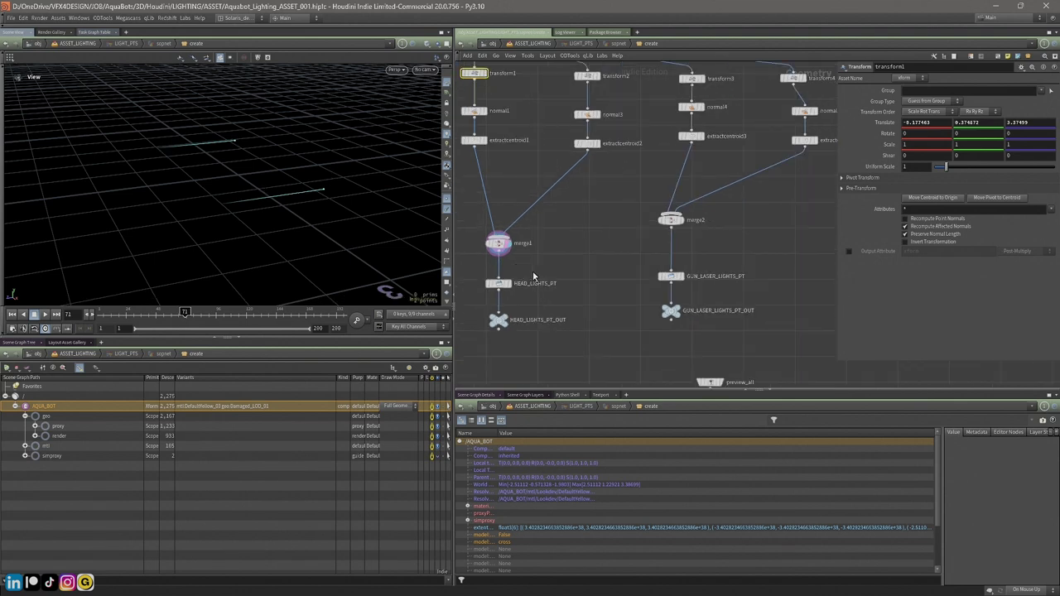
mouse_move(683, 283)
left_click(684, 285)
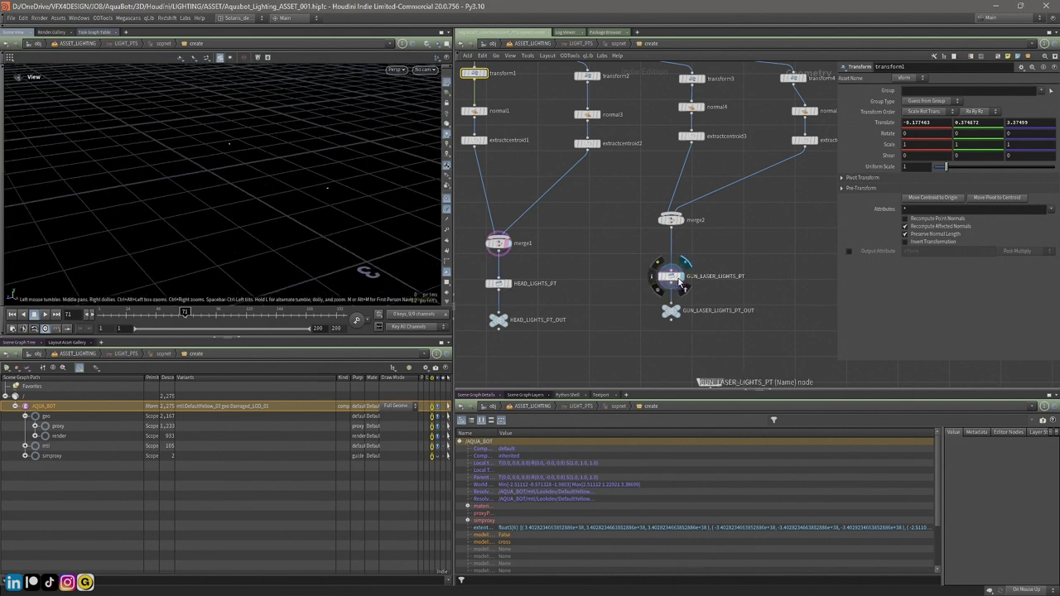
middle_click_drag(435, 195, 248, 211)
left_click(509, 285)
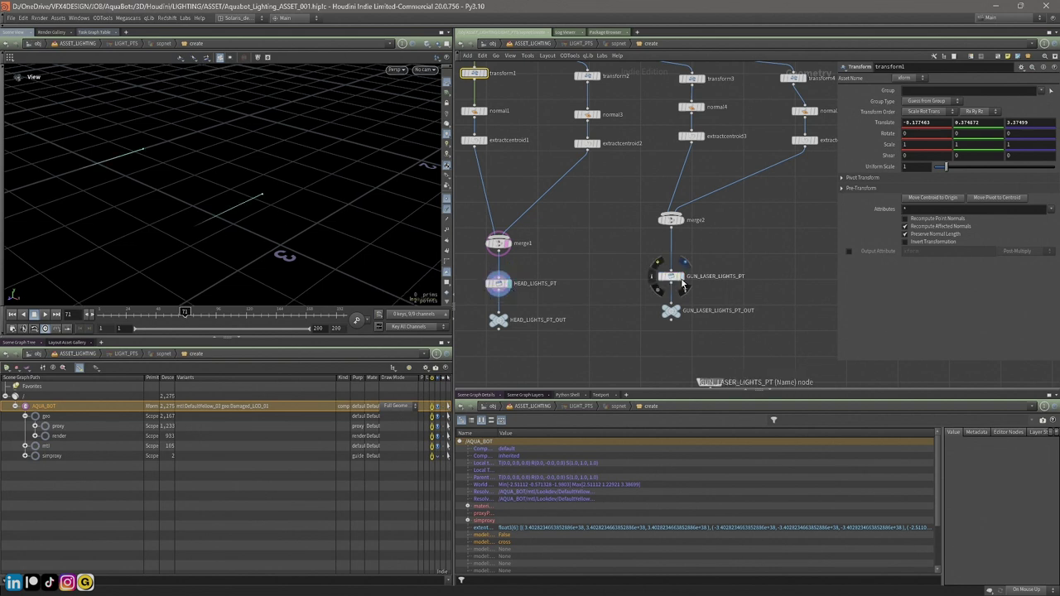
left_click(680, 276)
middle_click_drag(619, 202, 594, 249)
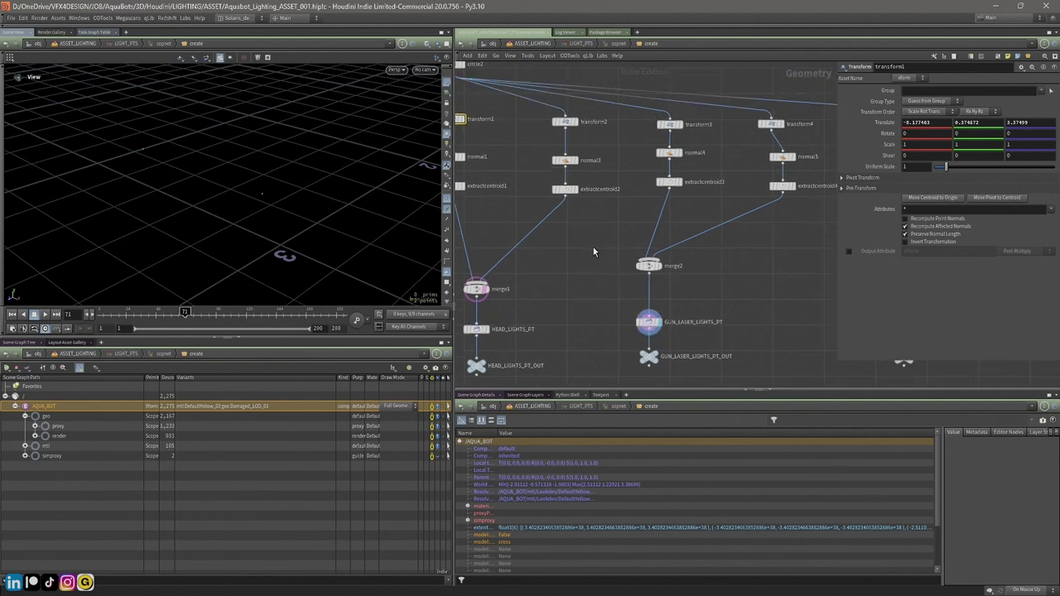
scroll(594, 249, "down", 1)
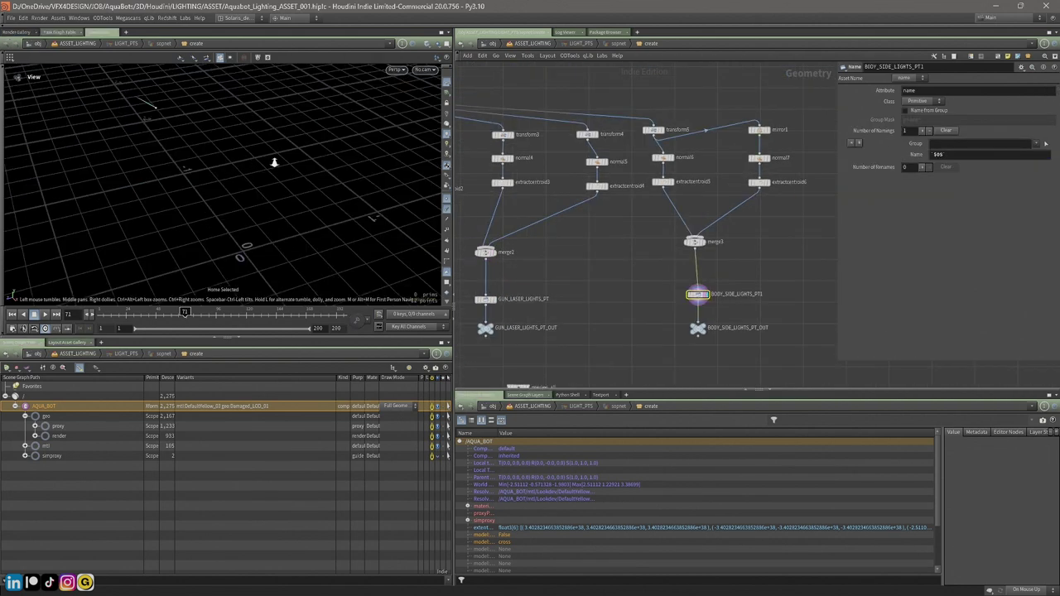
Step: Inspect the BODY_SIDE_LIGHTS_PT1 points from another angle and review the head and gun laser branches of the network
left_click_drag(275, 164, 271, 189)
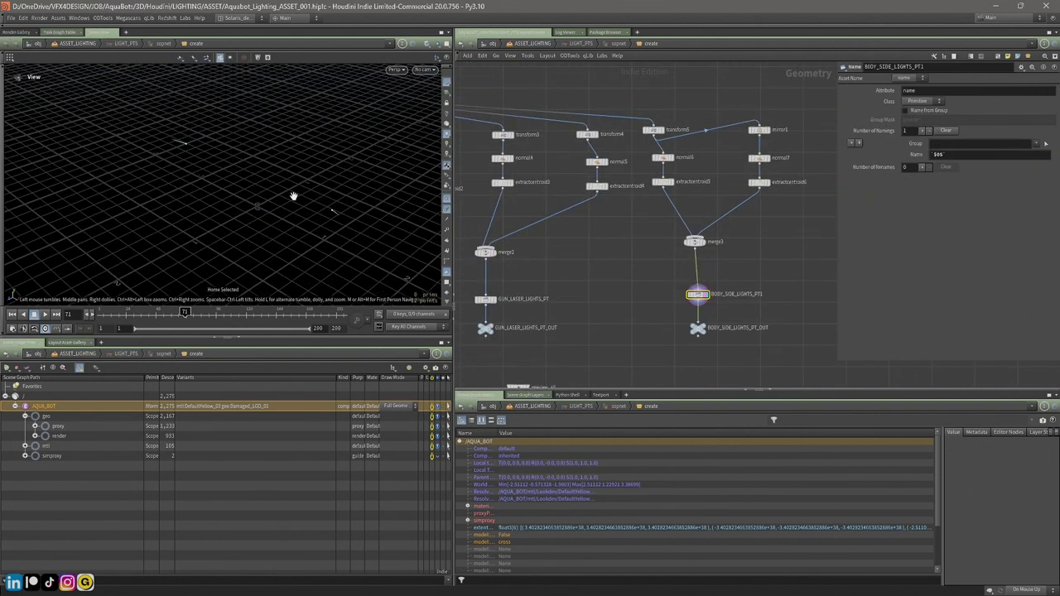
middle_click_drag(543, 300, 687, 271)
scroll(687, 270, "up", 1)
scroll(567, 251, "down", 1)
middle_click_drag(567, 251, 591, 272)
scroll(591, 271, "up", 1)
scroll(592, 272, "down", 1)
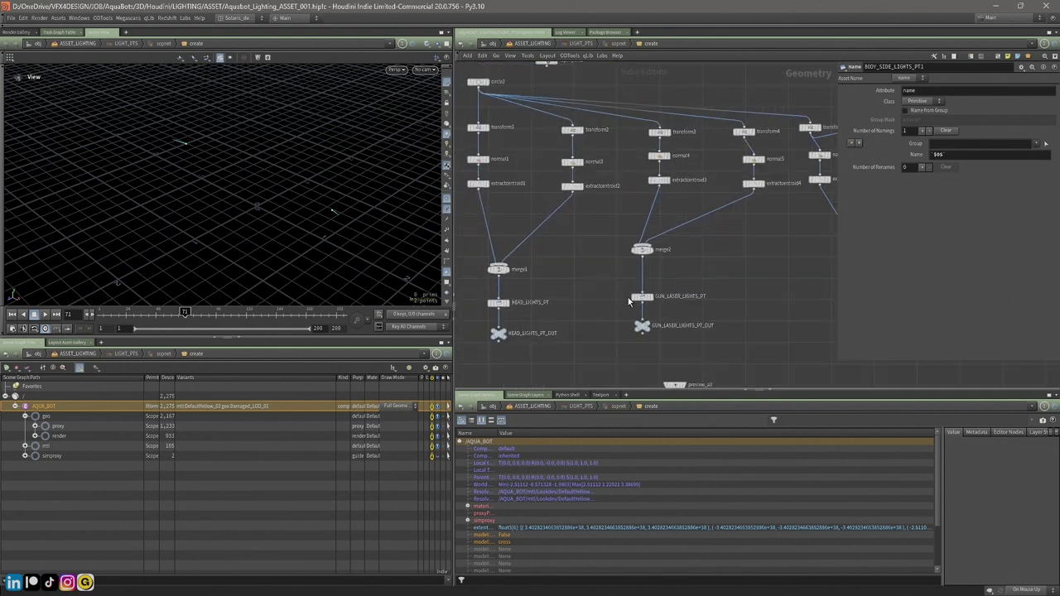
Step: Display the GUN_LASER_LIGHTS_PT node's output and inspect its points and the branches feeding it
mouse_move(653, 304)
left_click(653, 304)
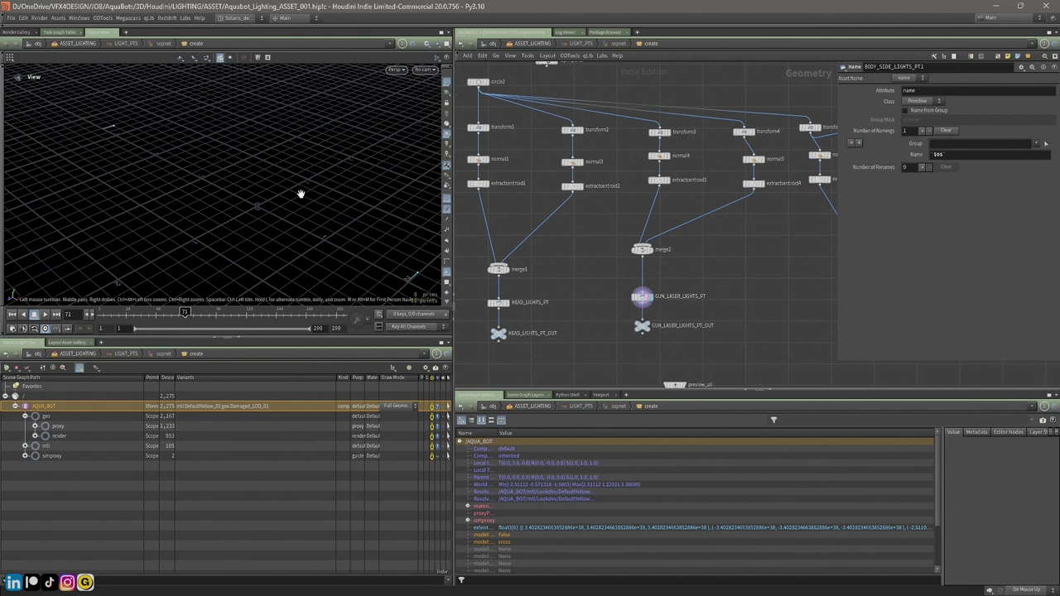
left_click_drag(297, 195, 303, 228)
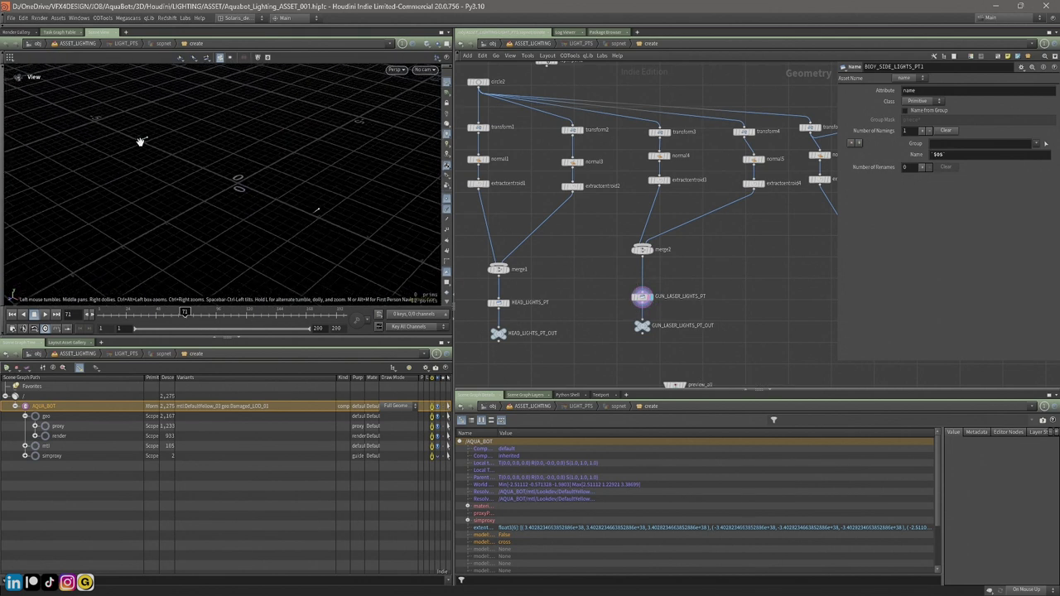
middle_click_drag(694, 277, 653, 286)
scroll(653, 273, "up", 2)
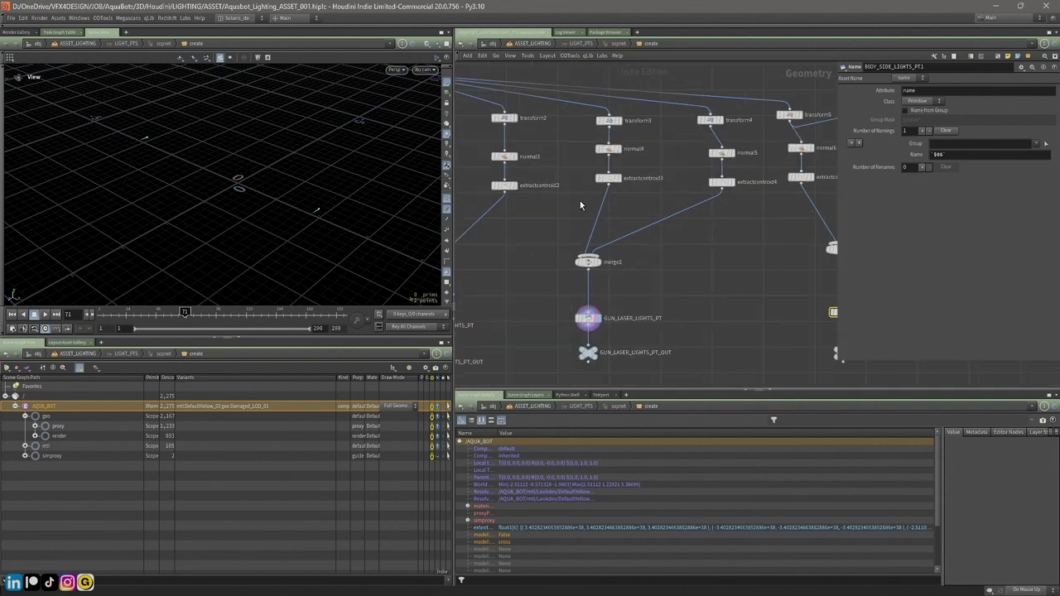
scroll(641, 163, "down", 3)
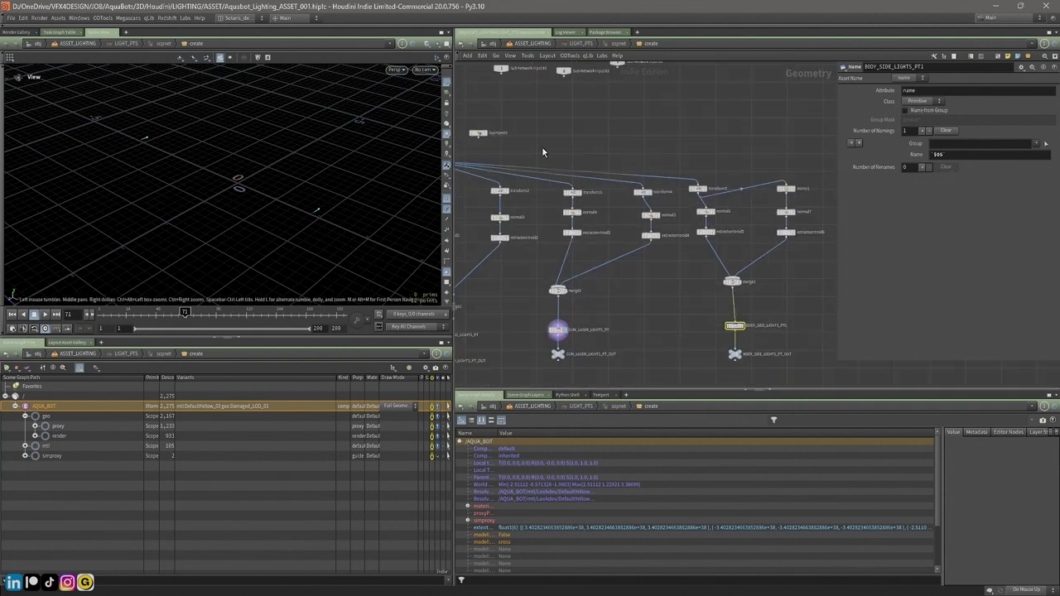
Step: Show the lopimport1 ship as a template around the gun laser light points and view it from above
left_click(487, 139)
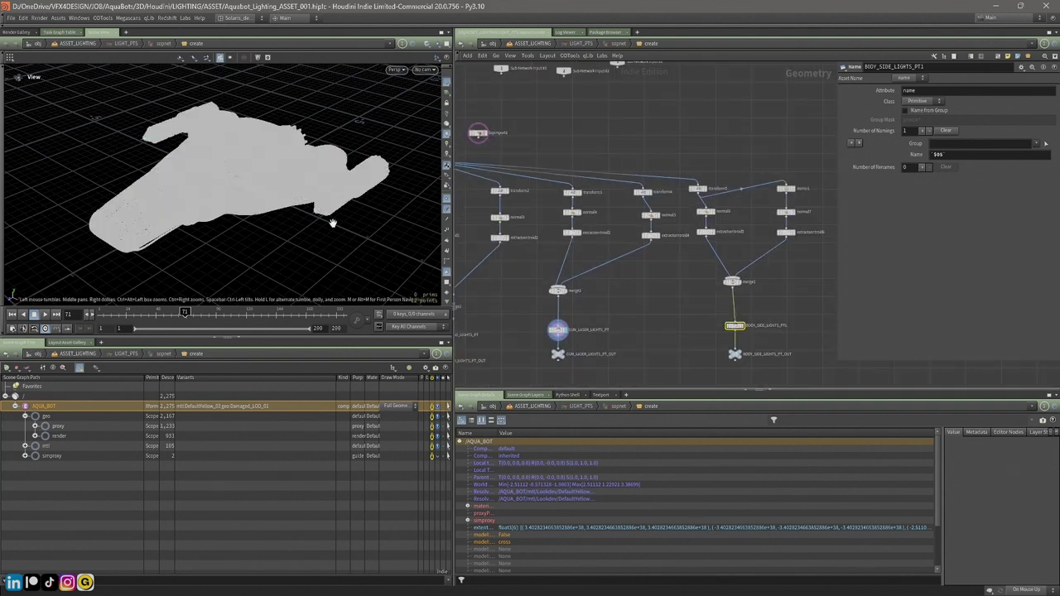
scroll(649, 311, "up", 1)
left_click_drag(291, 204, 188, 155)
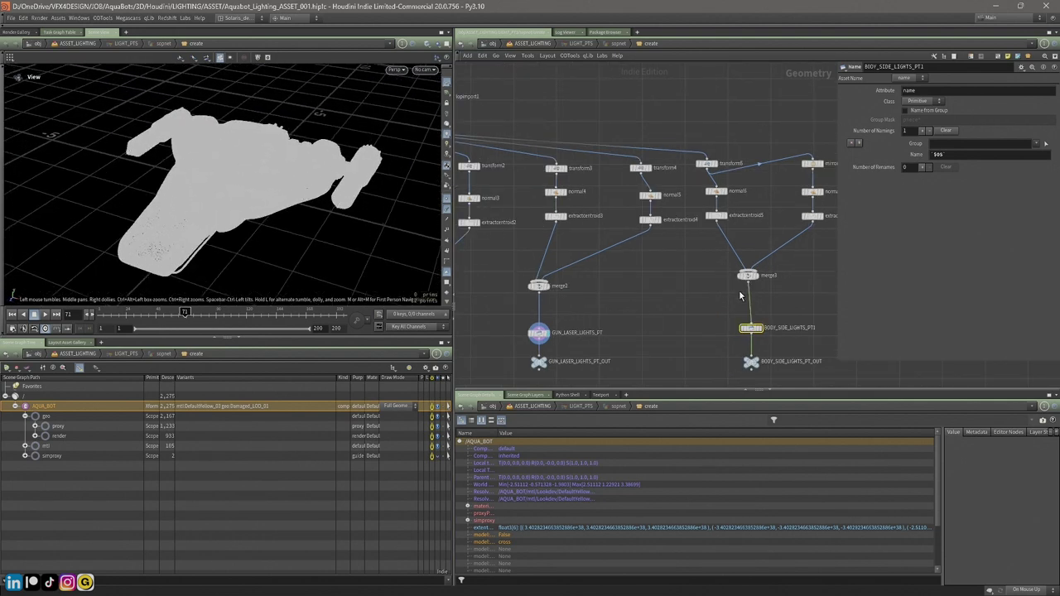
middle_click_drag(693, 288, 628, 264)
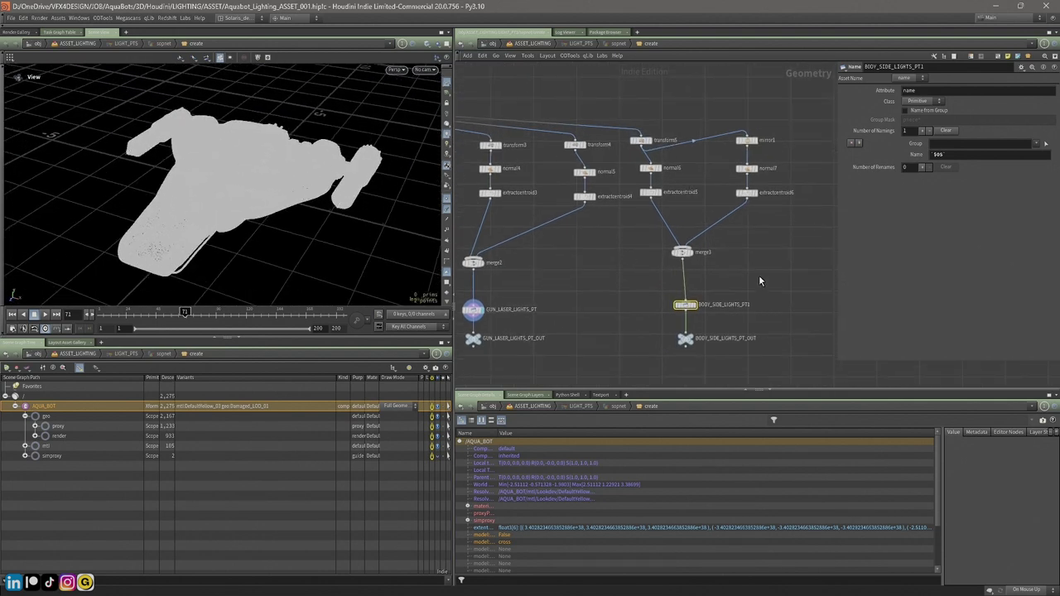
Step: Display the BODY_SIDE_LIGHTS_PT1 node's output and inspect its points against the ship template
left_click(694, 305)
left_click_drag(105, 166, 188, 242)
left_click_drag(245, 217, 290, 169)
scroll(582, 306, "down", 2)
middle_click_drag(581, 303, 656, 232)
scroll(614, 290, "up", 3)
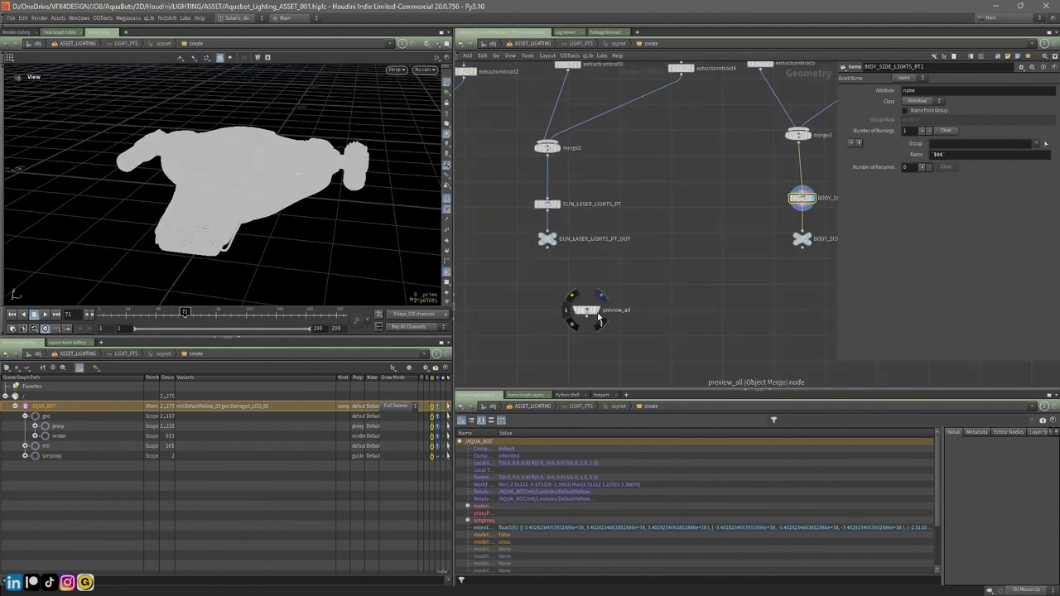
Step: Display the preview_all object merge and inspect the combined light points around the ship from several angles
left_click(598, 313)
left_click(596, 317)
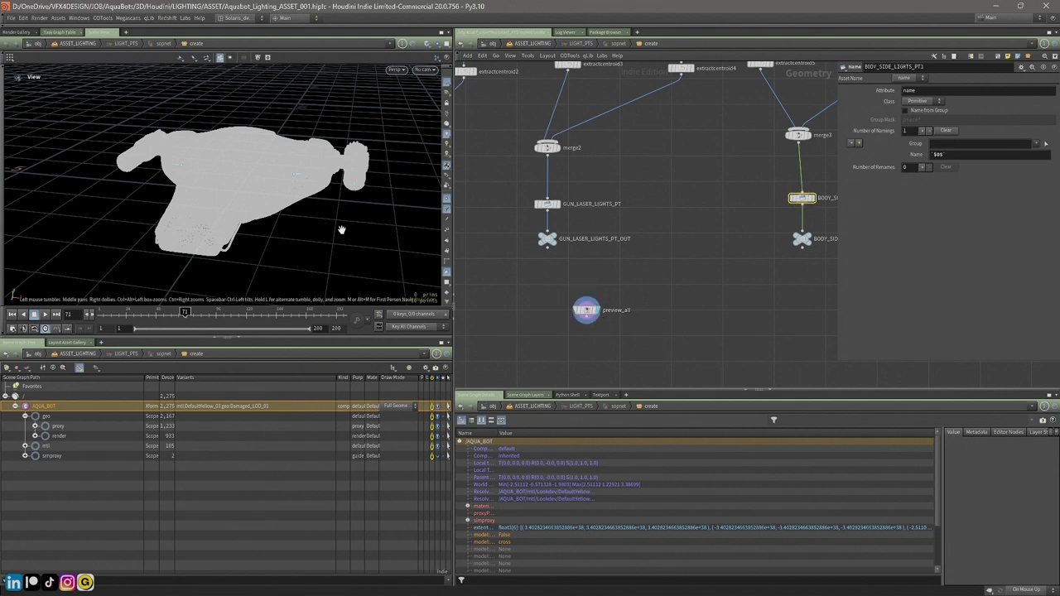
mouse_move(308, 218)
left_mouse_down()
mouse_move(244, 204)
mouse_move(205, 234)
mouse_move(274, 241)
mouse_move(301, 216)
left_mouse_up()
scroll(499, 224, "down", 2)
middle_click_drag(499, 225, 596, 224)
scroll(595, 224, "up", 2)
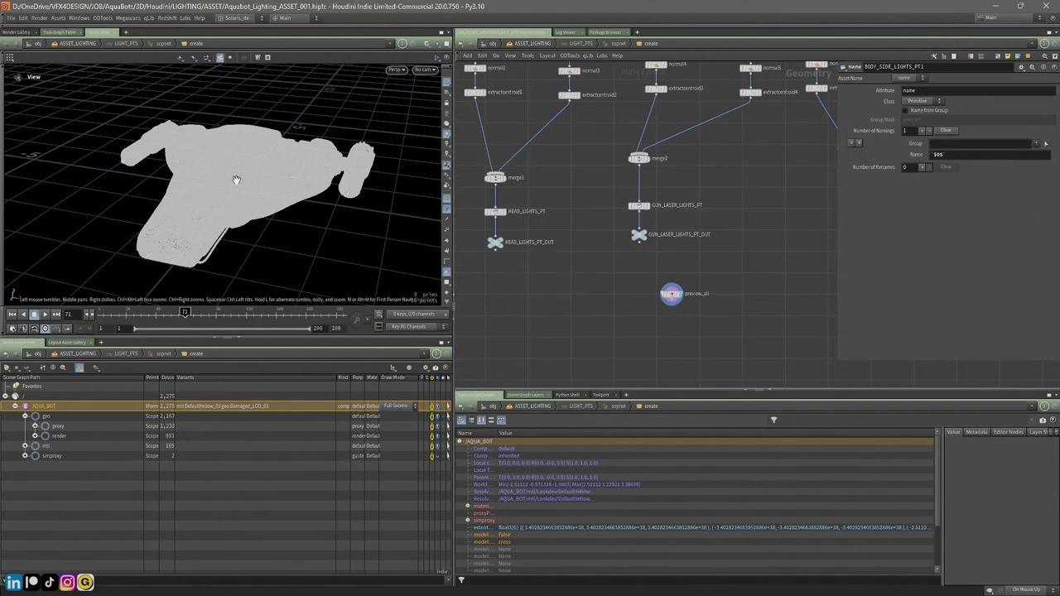
mouse_move(237, 177)
left_mouse_down()
mouse_move(322, 182)
mouse_move(304, 248)
mouse_move(284, 193)
mouse_move(253, 186)
left_mouse_up()
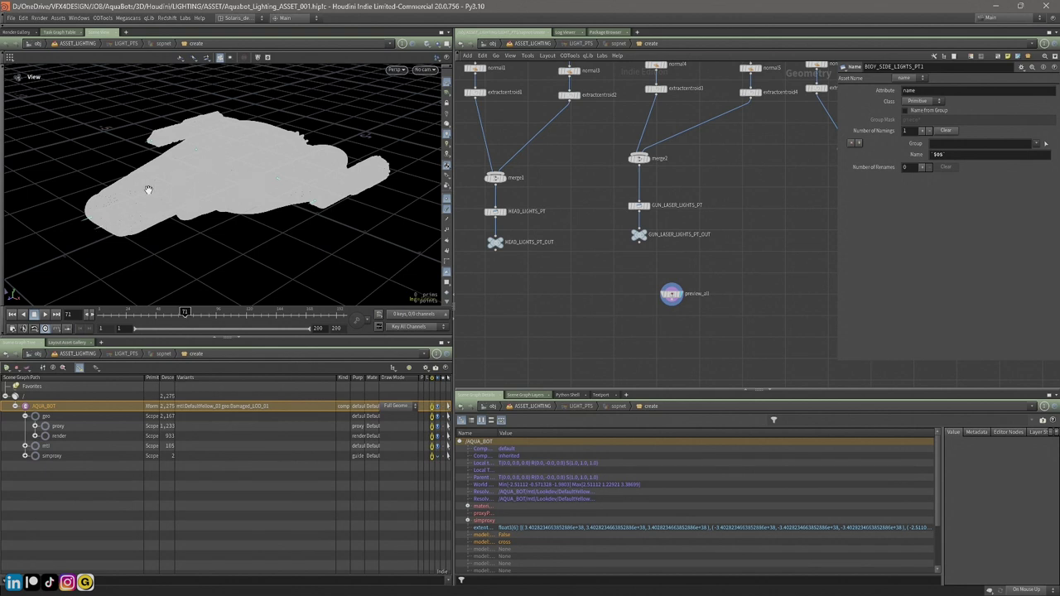
left_click_drag(150, 189, 192, 205)
scroll(580, 190, "down", 2)
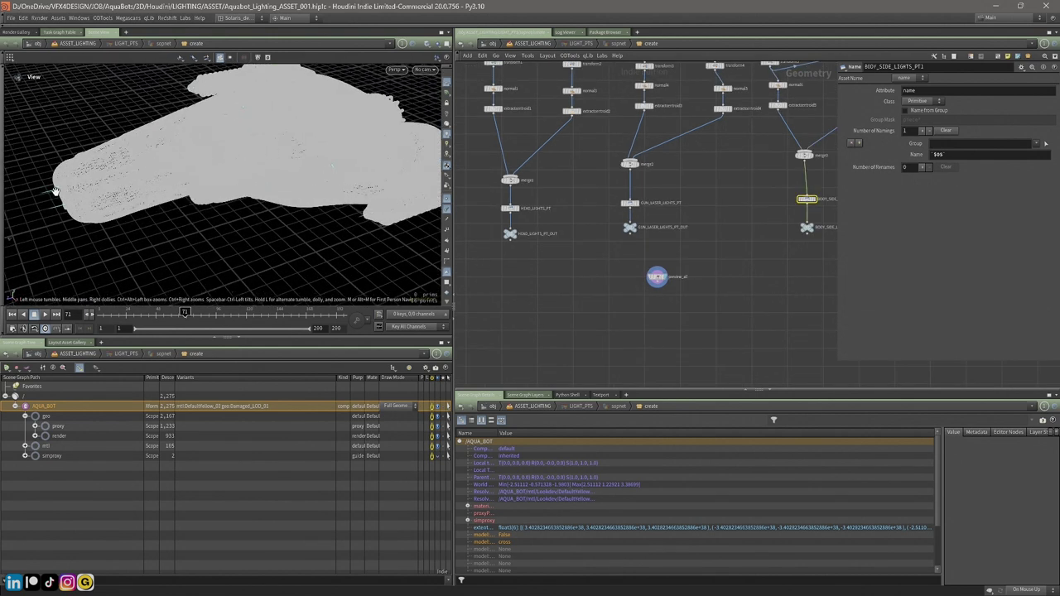
left_click_drag(61, 192, 159, 179)
left_click_drag(219, 163, 196, 187)
left_click_drag(297, 154, 382, 169)
Step: Review the whole light point network, the points around the ship's nose, and the outputs feeding preview_all
key("h")
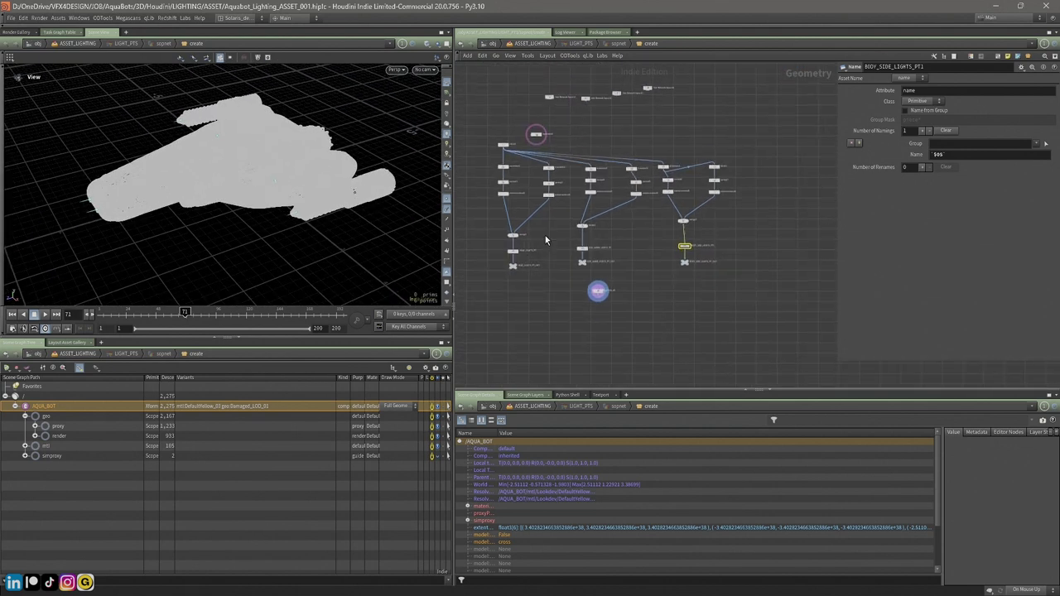
left_click_drag(207, 148, 234, 140)
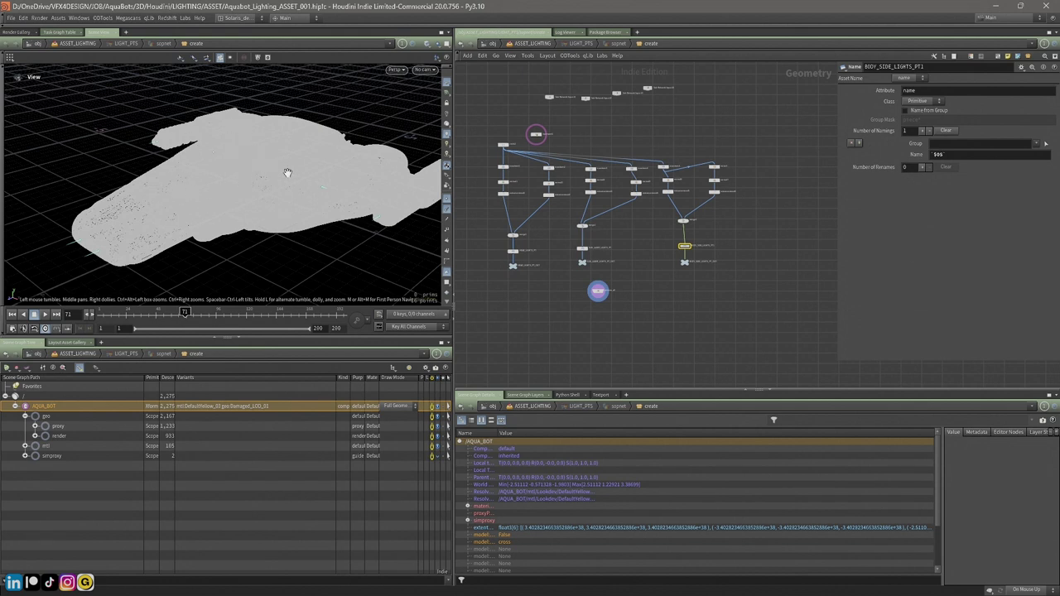
left_click_drag(291, 172, 329, 185)
middle_click_drag(124, 208, 147, 193)
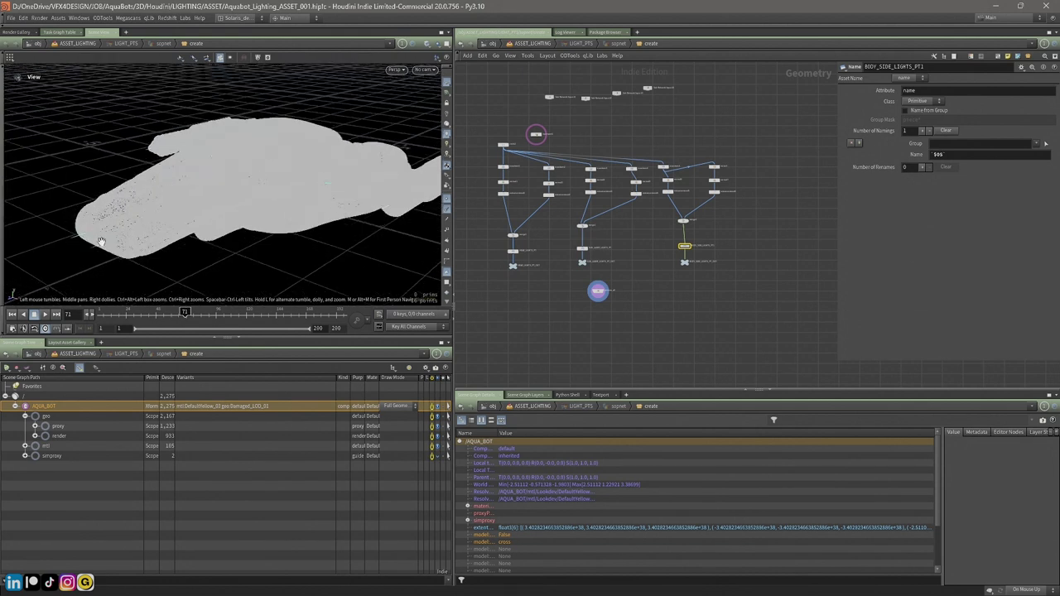
right_click_drag(101, 245, 128, 220)
mouse_move(173, 221)
left_mouse_down()
mouse_move(130, 226)
mouse_move(184, 220)
left_mouse_up()
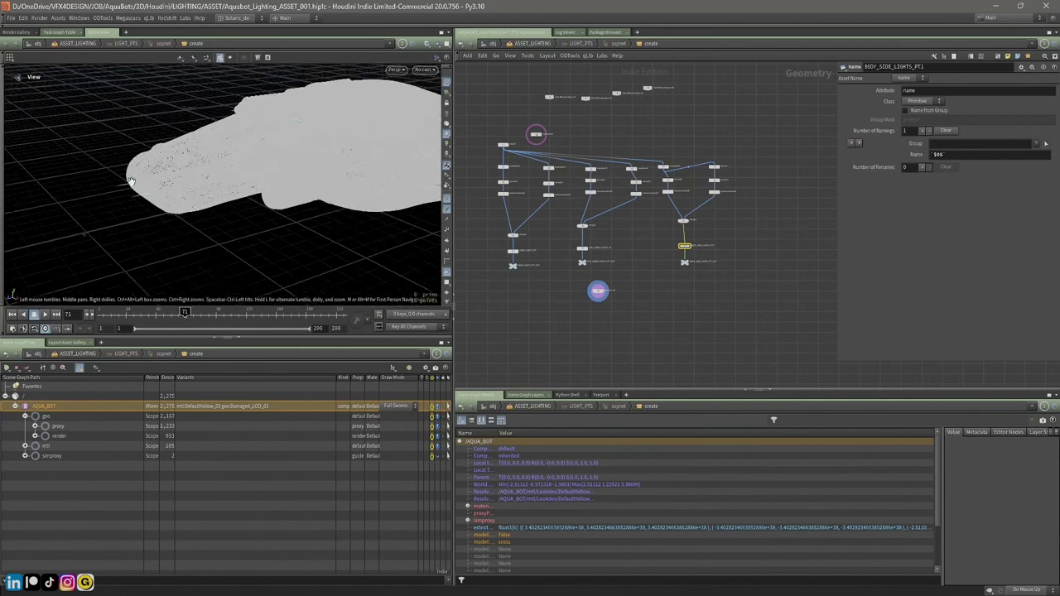
left_click_drag(113, 190, 176, 185)
left_click_drag(282, 194, 371, 193)
scroll(596, 286, "up", 3)
left_click(587, 290)
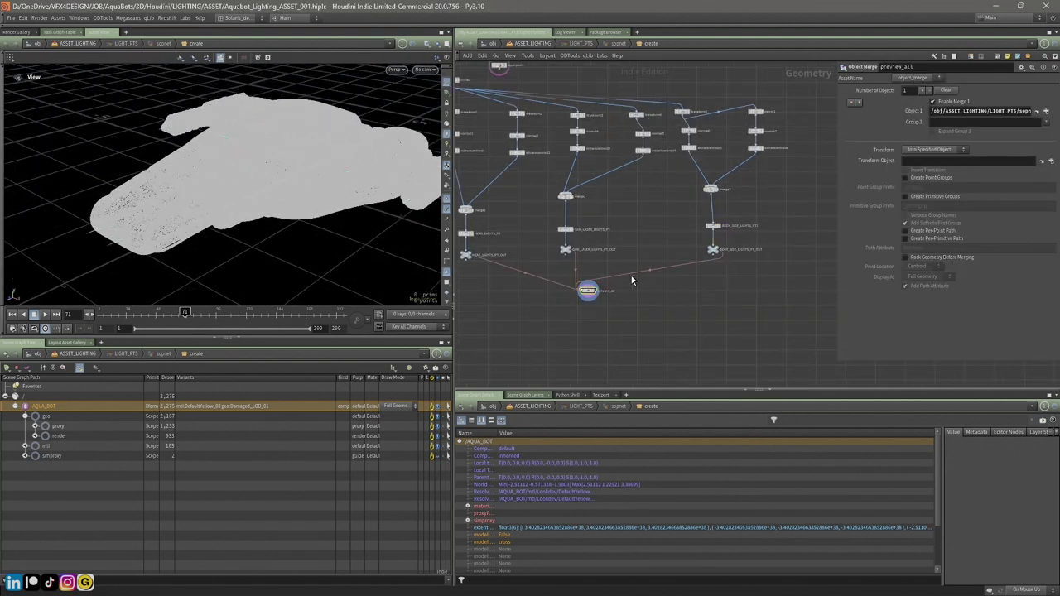
Step: Return to the ASSET_LIGHTING network and bring its light and instancer nodes into view
left_click(531, 44)
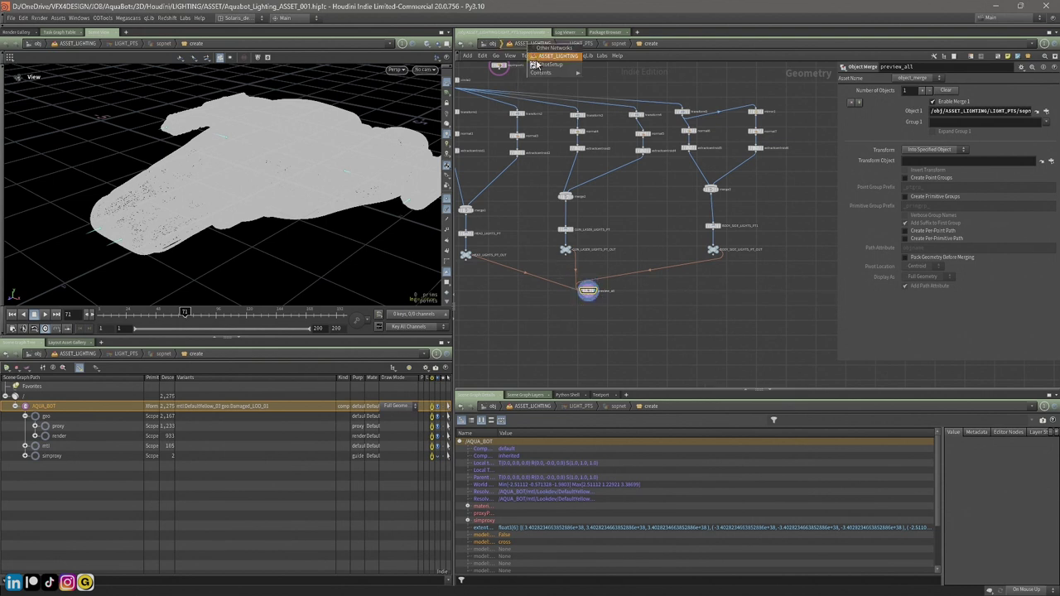
left_click(514, 48)
left_click(515, 44)
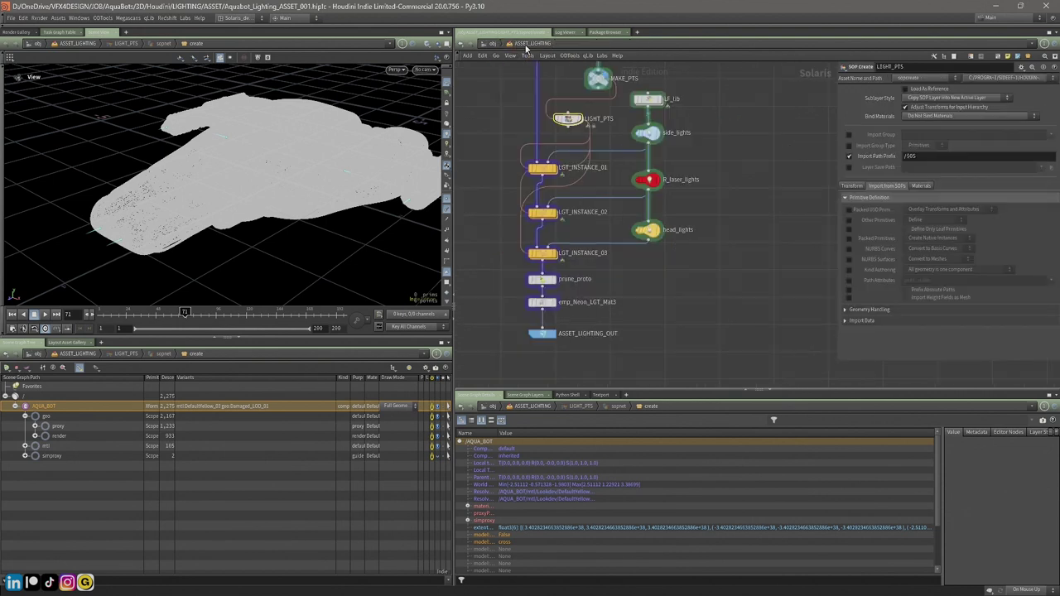
middle_click_drag(606, 133, 613, 193)
scroll(626, 195, "down", 1)
Step: Display the side_lights, R_laser_lights and head_lights nodes in turn to see the lights each one adds
left_click(655, 197)
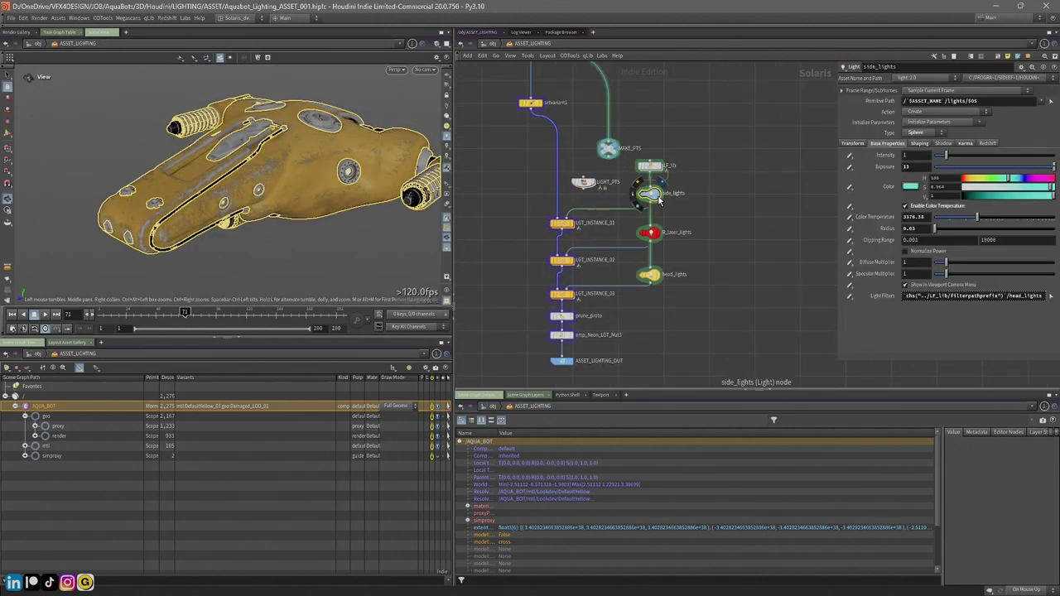
left_click(660, 199)
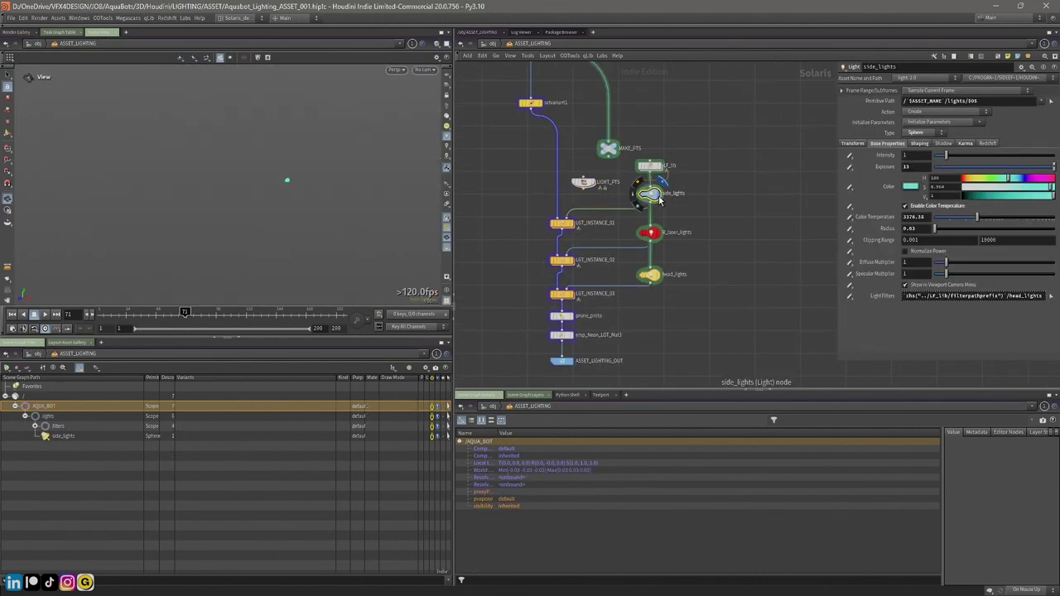
left_click(660, 236)
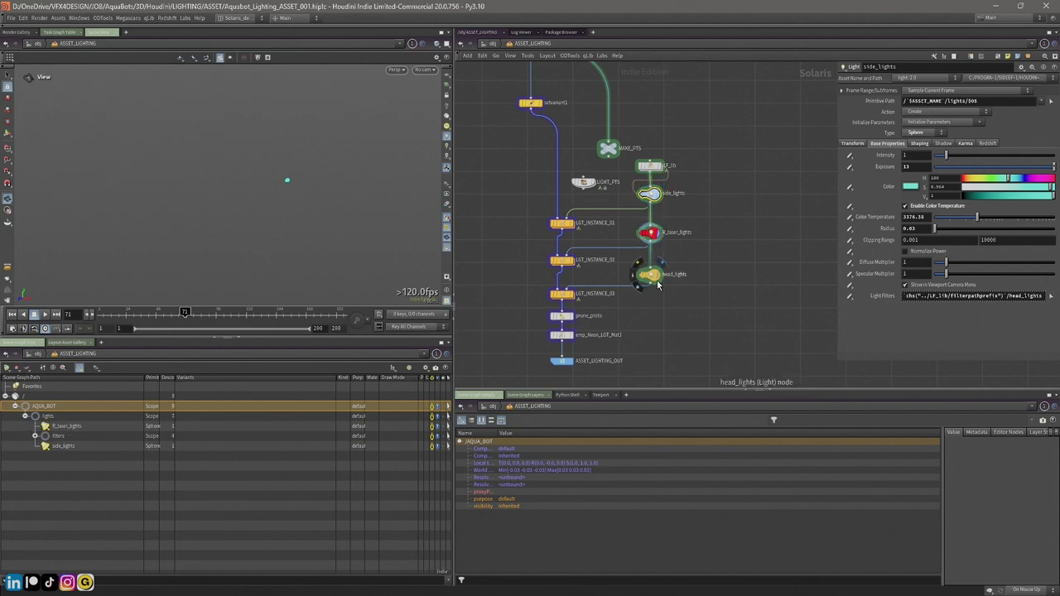
left_click(656, 280)
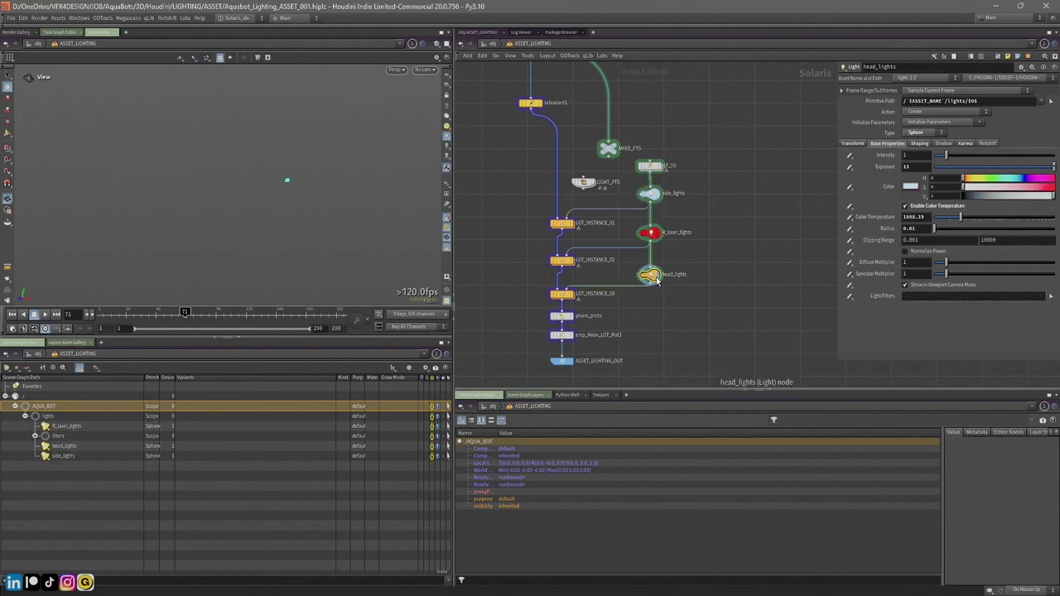
Step: Review the head_lights spotlight shaping settings and inspect the light shapes up close
left_click(919, 143)
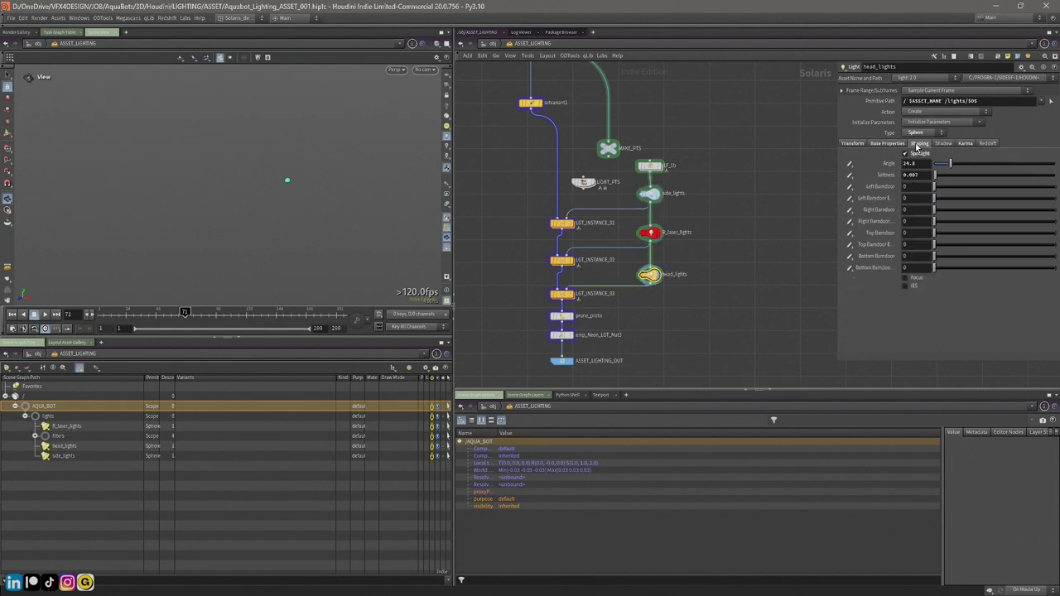
right_click_drag(284, 174, 639, 130)
middle_click_drag(184, 254, 210, 207)
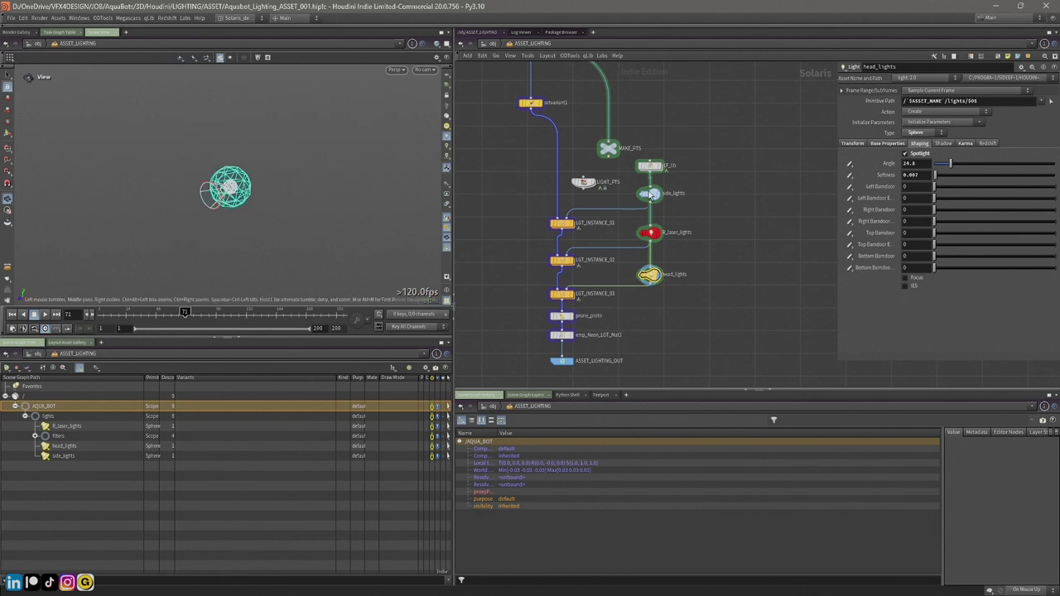
scroll(269, 157, "down", 5)
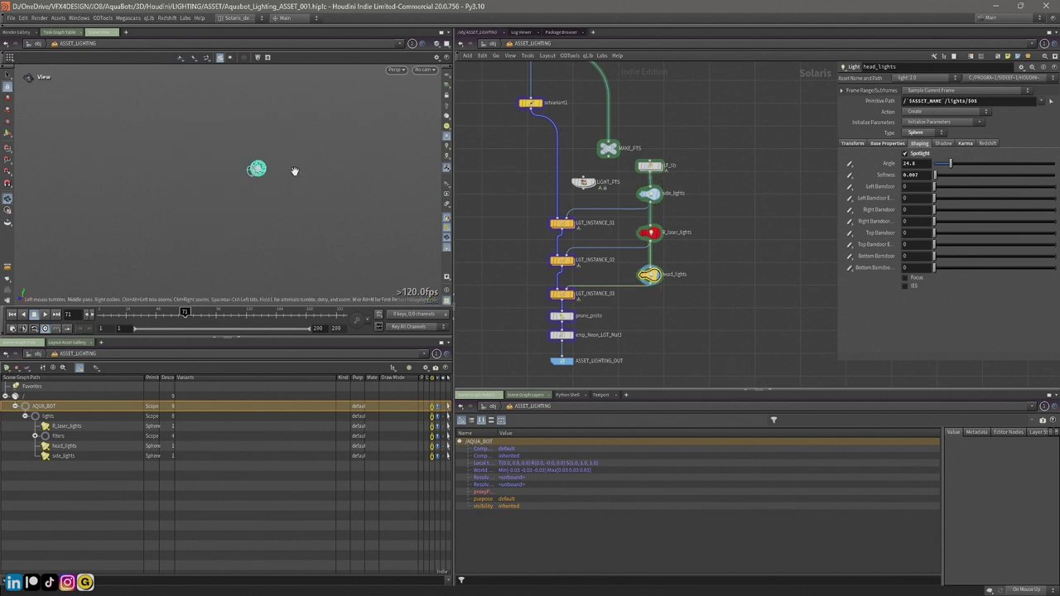
scroll(662, 187, "up", 2)
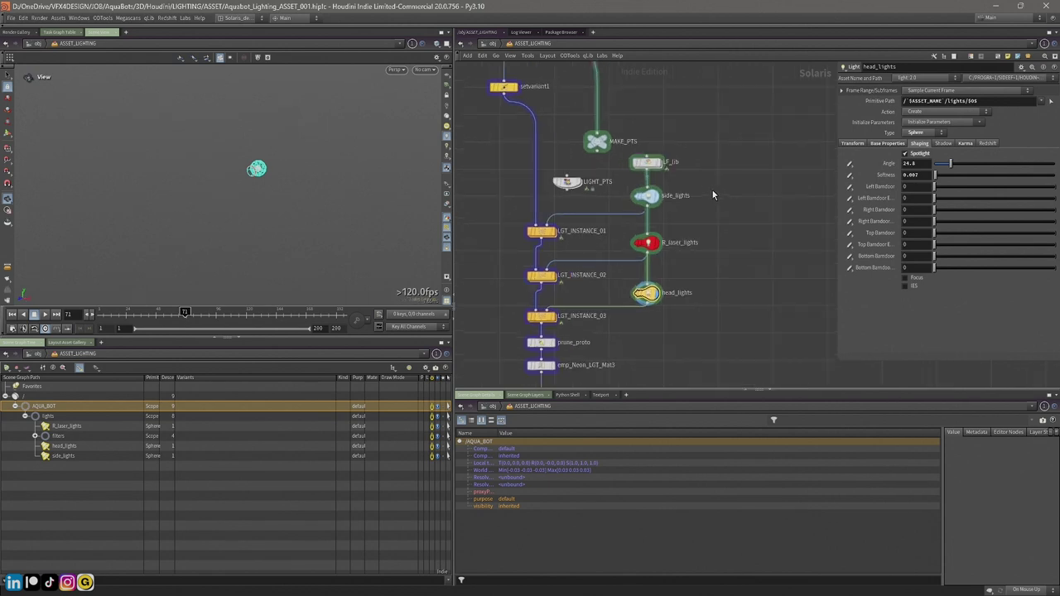
Step: Display the LGT_INSTANCE_01 instancer and turn off the selection outline on the ship
left_click(648, 196)
left_click(548, 231)
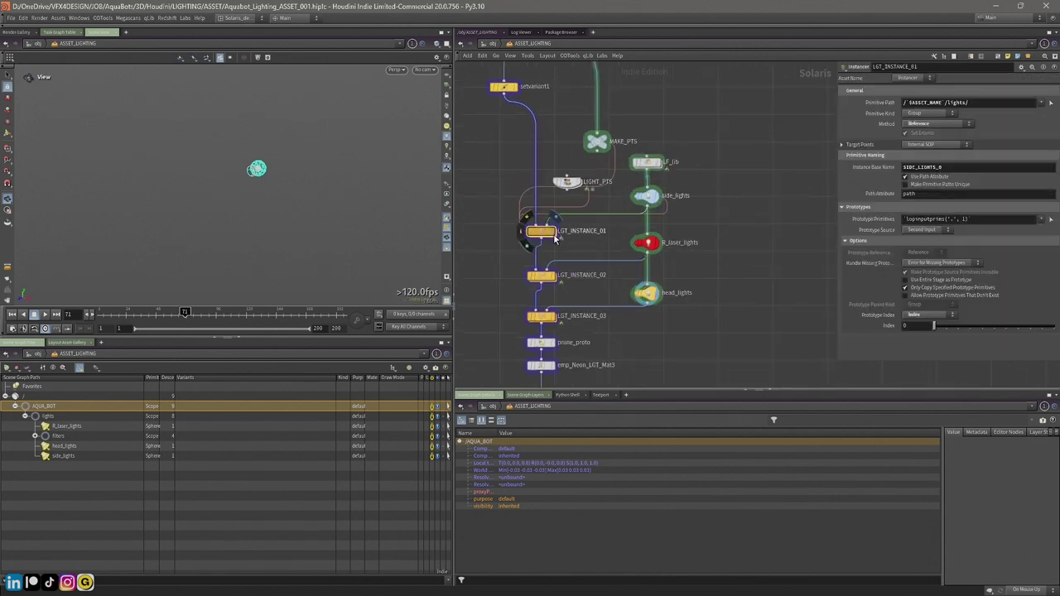
scroll(172, 199, "down", 4)
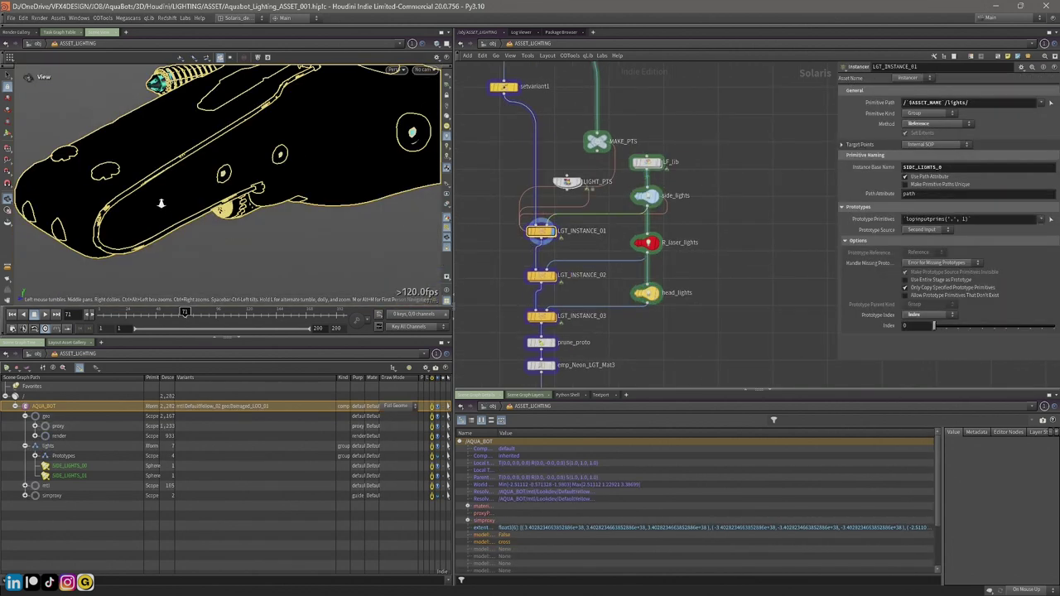
scroll(248, 164, "down", 6)
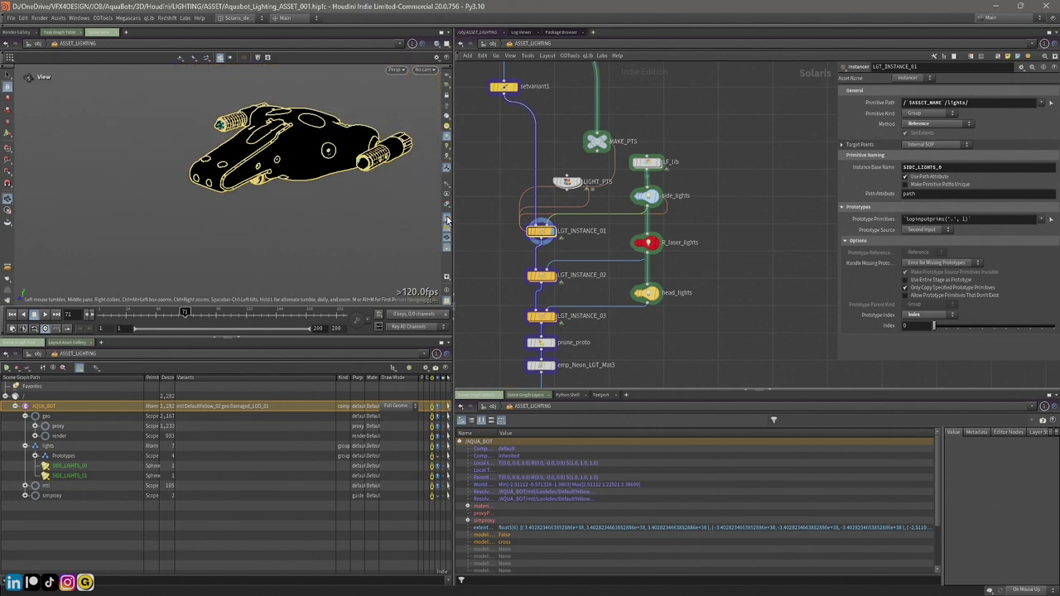
left_click(448, 249)
scroll(340, 156, "up", 3)
left_click_drag(345, 155, 302, 168)
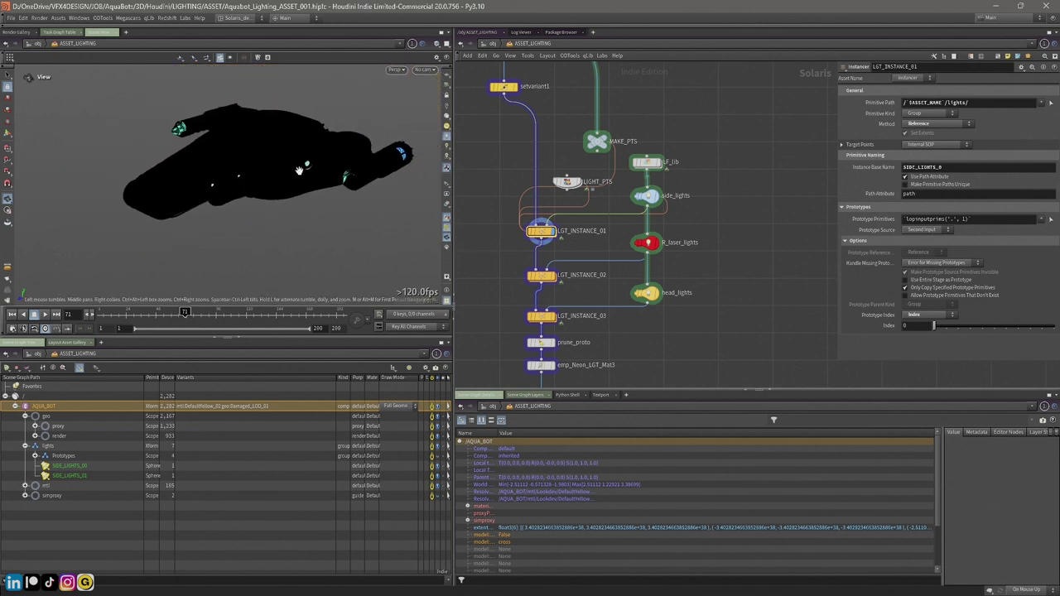
scroll(304, 169, "up", 2)
Step: Hide the ship geometry and inspect the instanced side lights from different angles
left_click(446, 221)
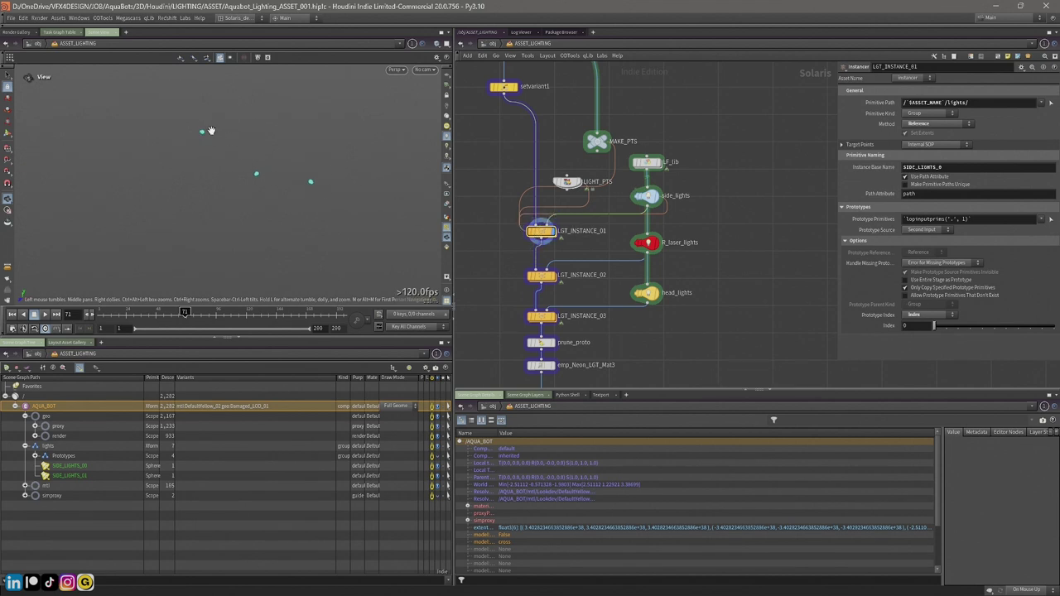
right_click_drag(337, 174, 473, 161)
left_click_drag(248, 168, 181, 179)
right_click_drag(194, 171, 127, 182)
right_click_drag(149, 186, 306, 146)
mouse_move(207, 174)
left_mouse_down()
mouse_move(191, 163)
mouse_move(179, 188)
mouse_move(197, 194)
left_mouse_up()
right_click_drag(232, 171, 146, 184)
Step: Compare LGT_INSTANCE_01's instance base name and primitive path with the lights and Prototypes branches of the scene graph
double_click(905, 168)
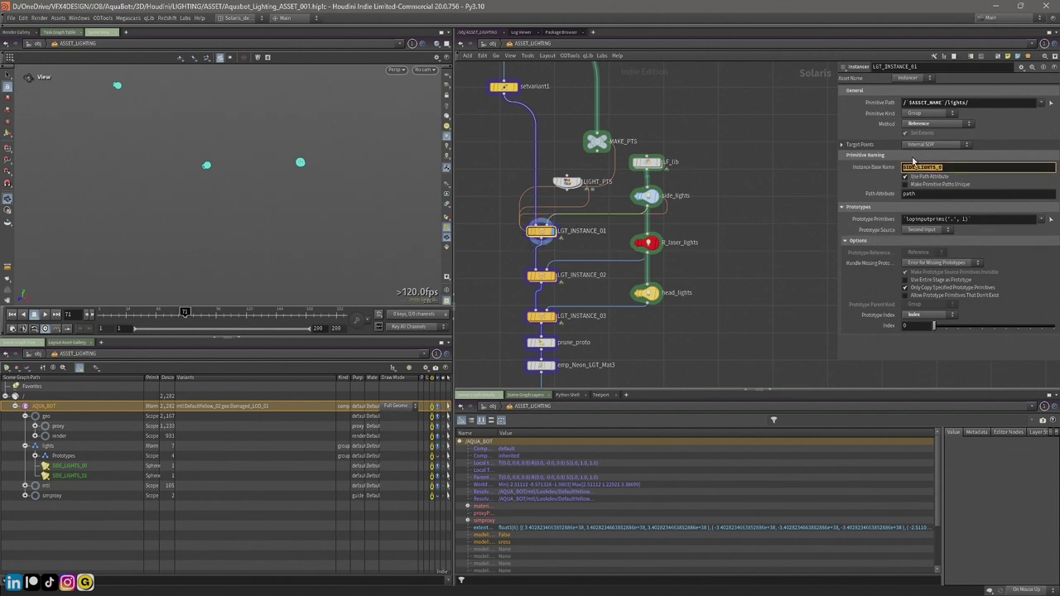
double_click(983, 101)
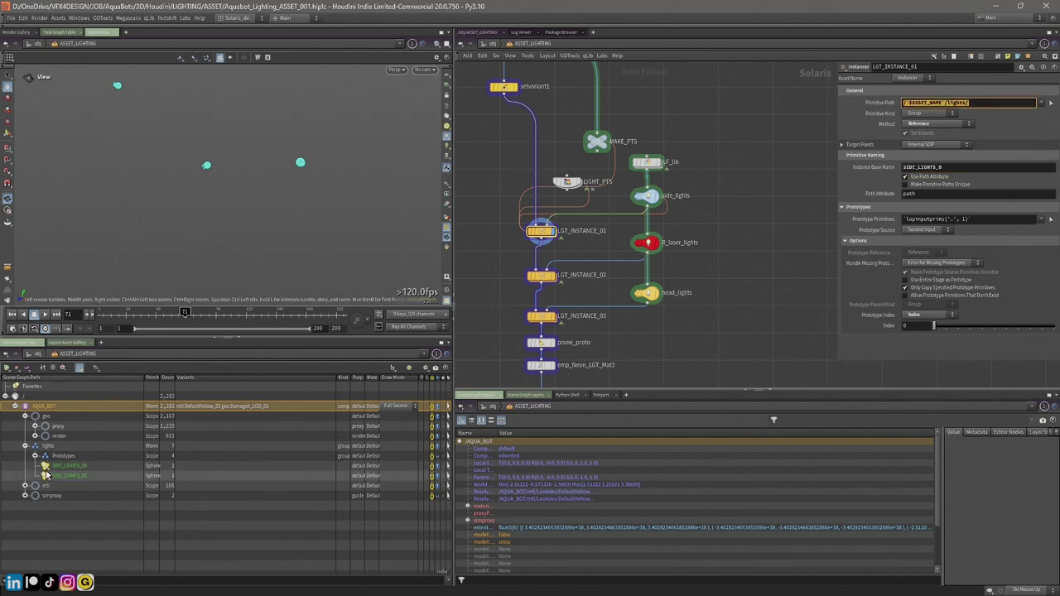
left_click(27, 407)
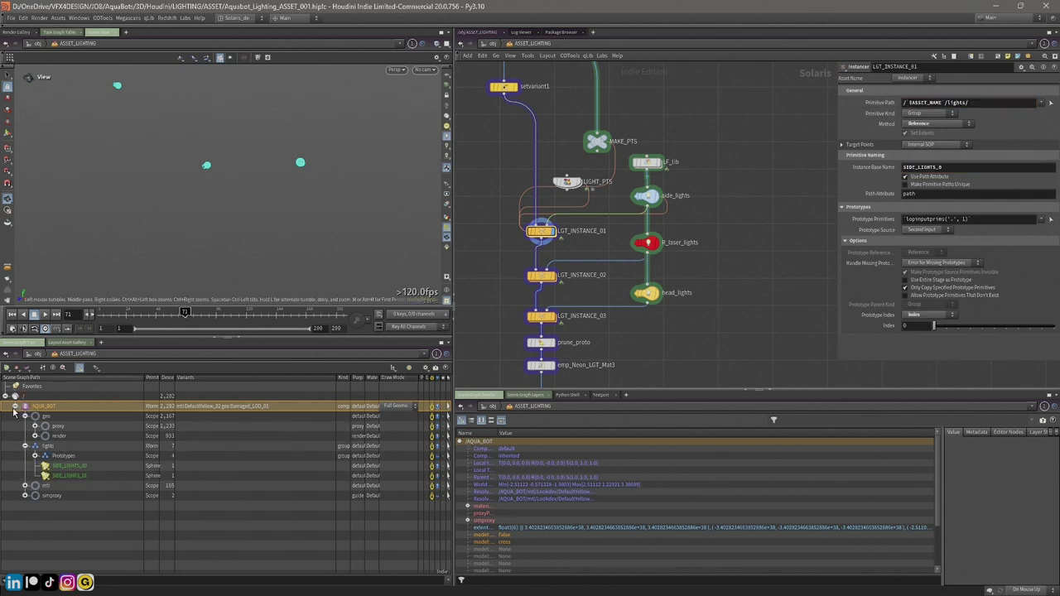
left_click(15, 406)
left_click(14, 407)
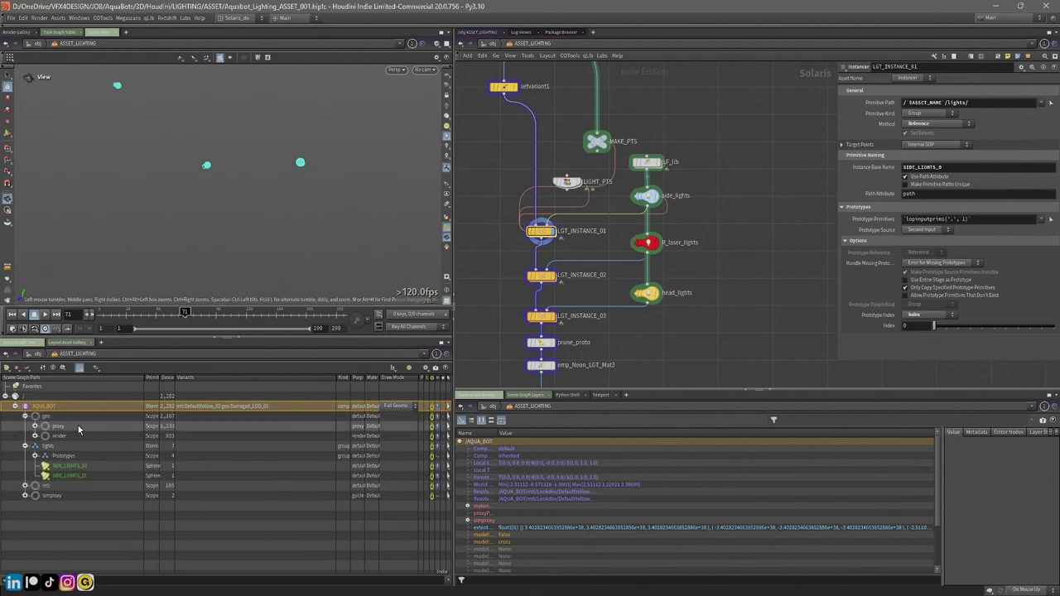
left_click(47, 445)
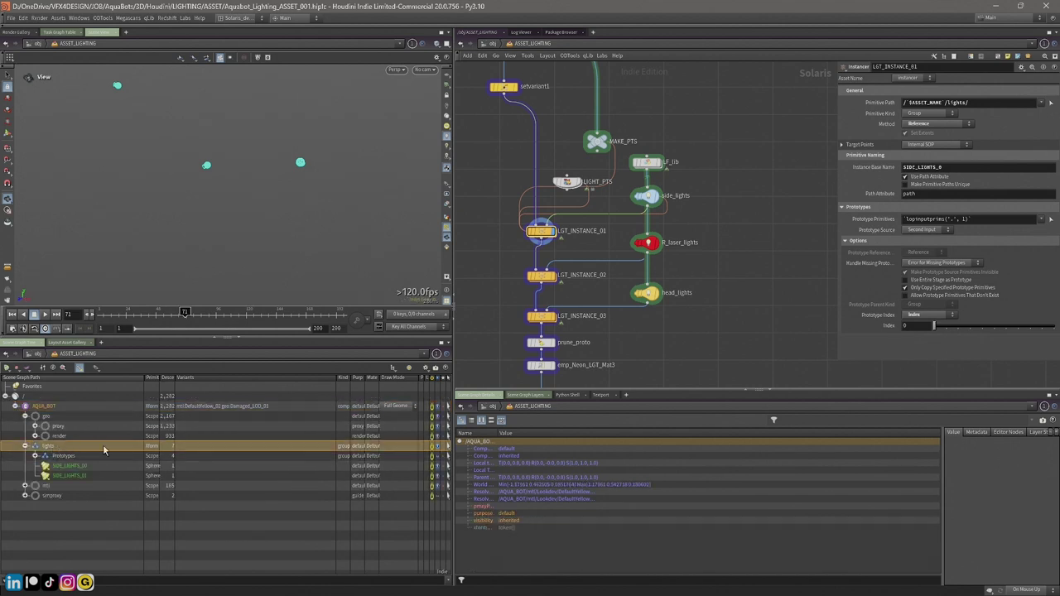
left_click(35, 455)
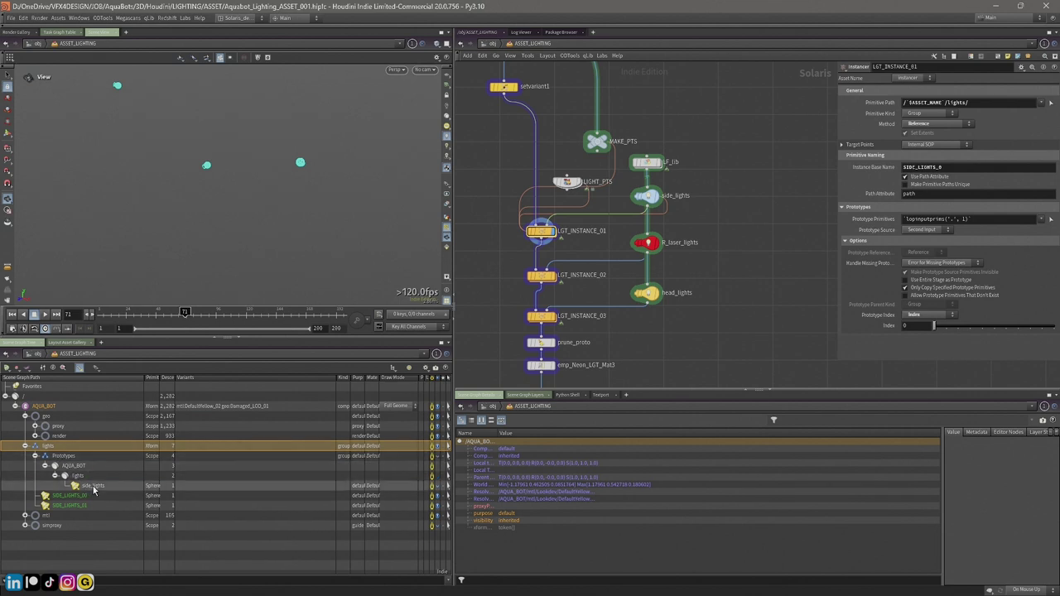
Step: Display LGT_INSTANCE_02 and LGT_INSTANCE_03 in turn and inspect the added gun and head lights
left_click(554, 280)
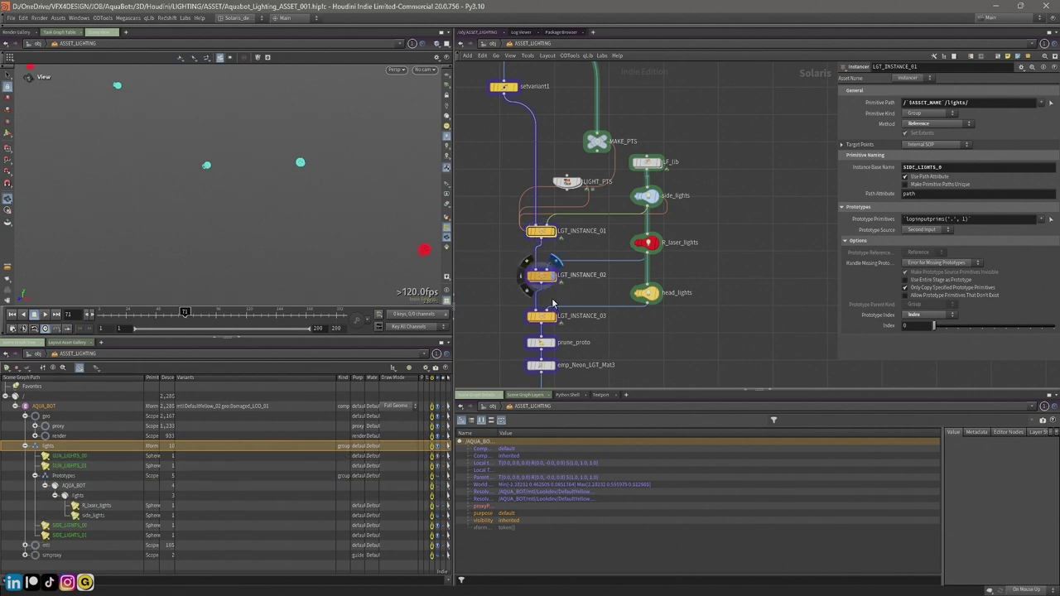
left_click(555, 319)
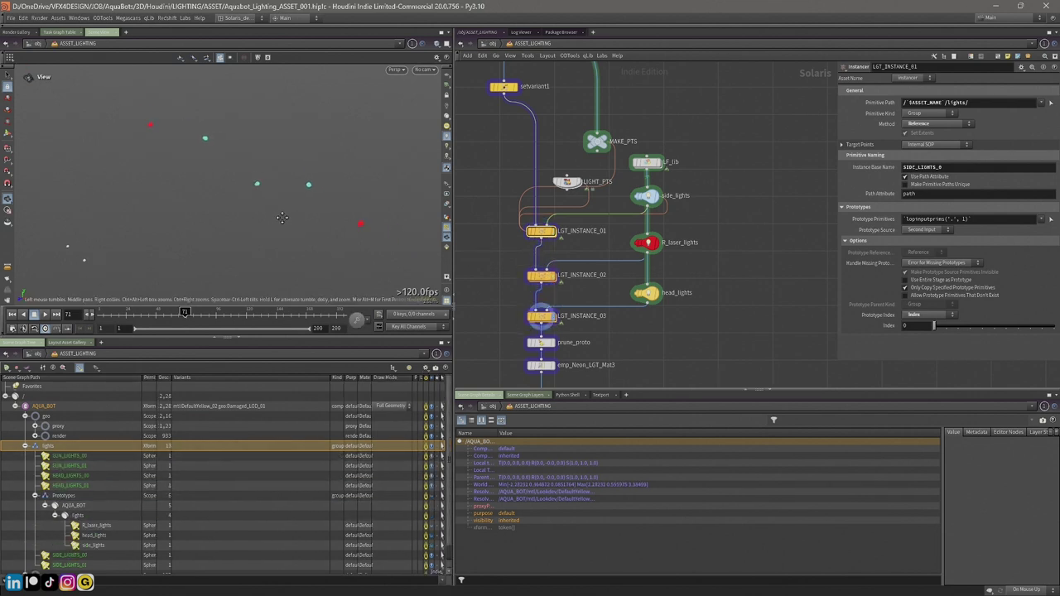
scroll(282, 217, "down", 2)
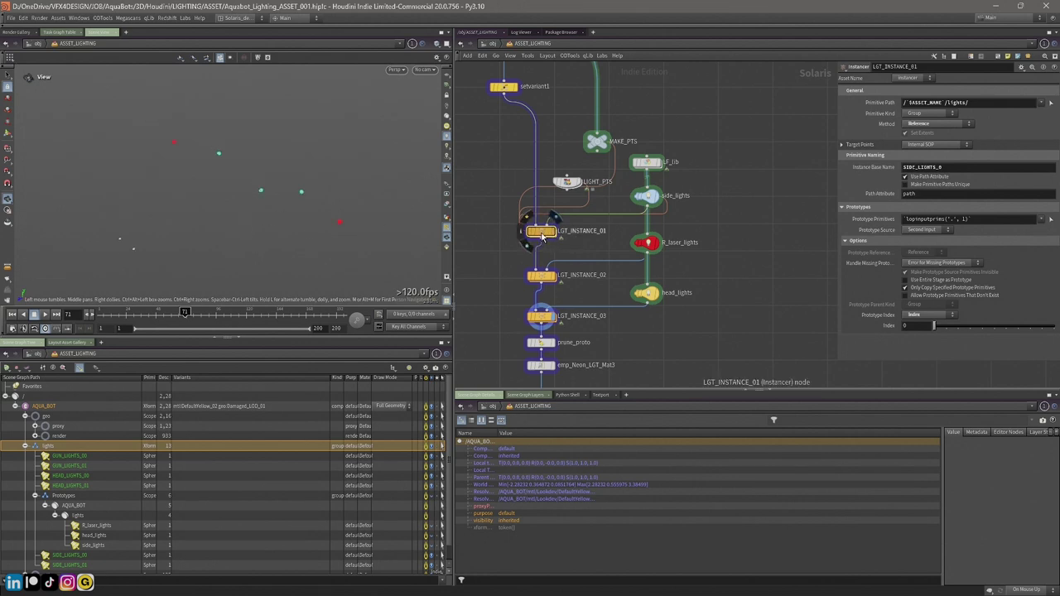
left_click(541, 276)
mouse_move(543, 318)
left_click(541, 231)
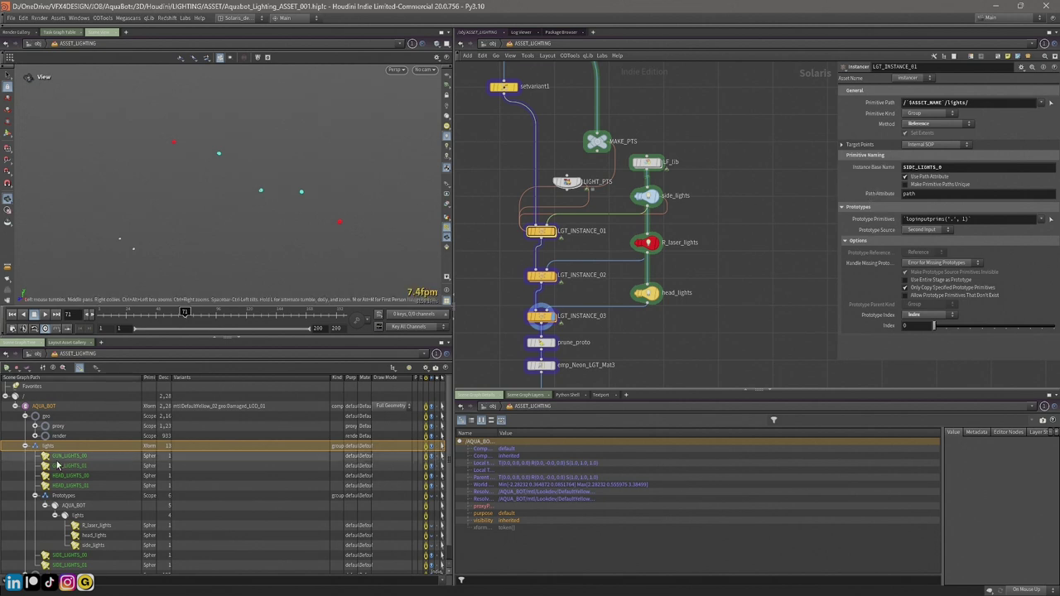
Step: Compare LGT_INSTANCE_02's instance base name with the instanced lights in the scene graph
left_click_drag(945, 168, 887, 174)
scroll(759, 288, "up", 2)
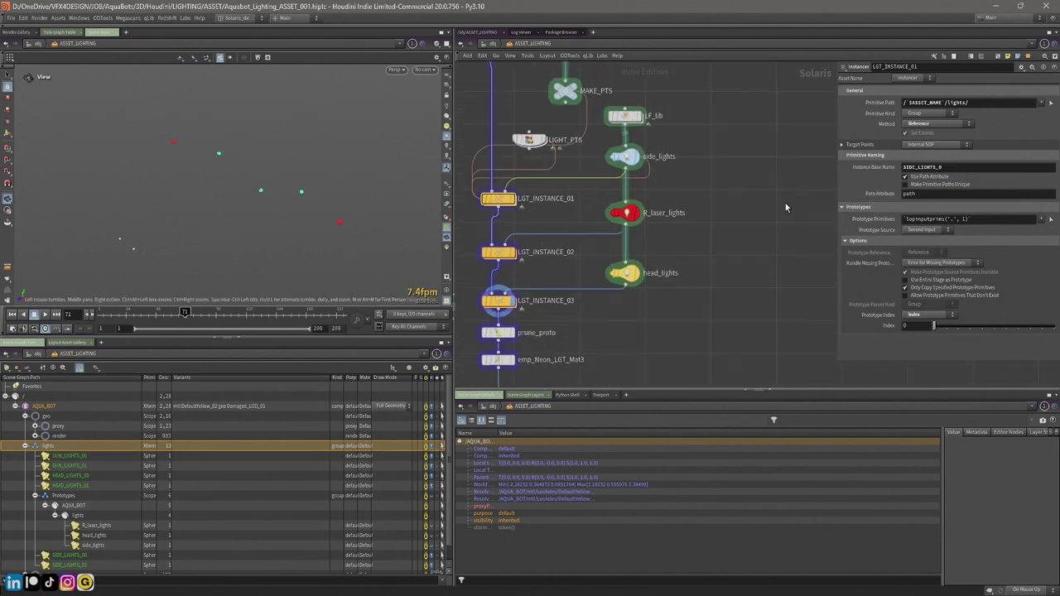
middle_click_drag(559, 218, 614, 211)
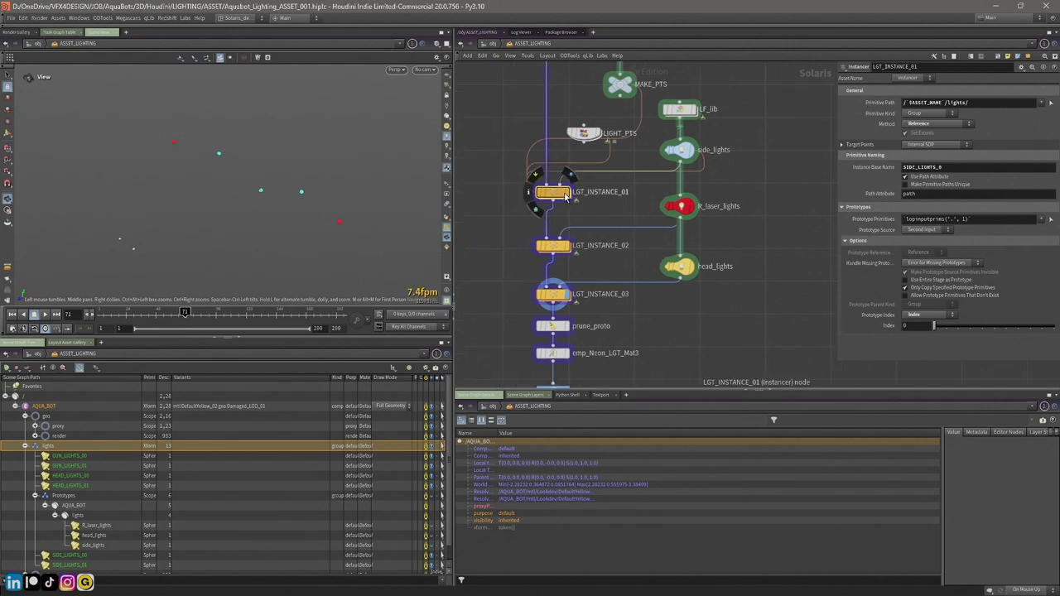
left_click(553, 245)
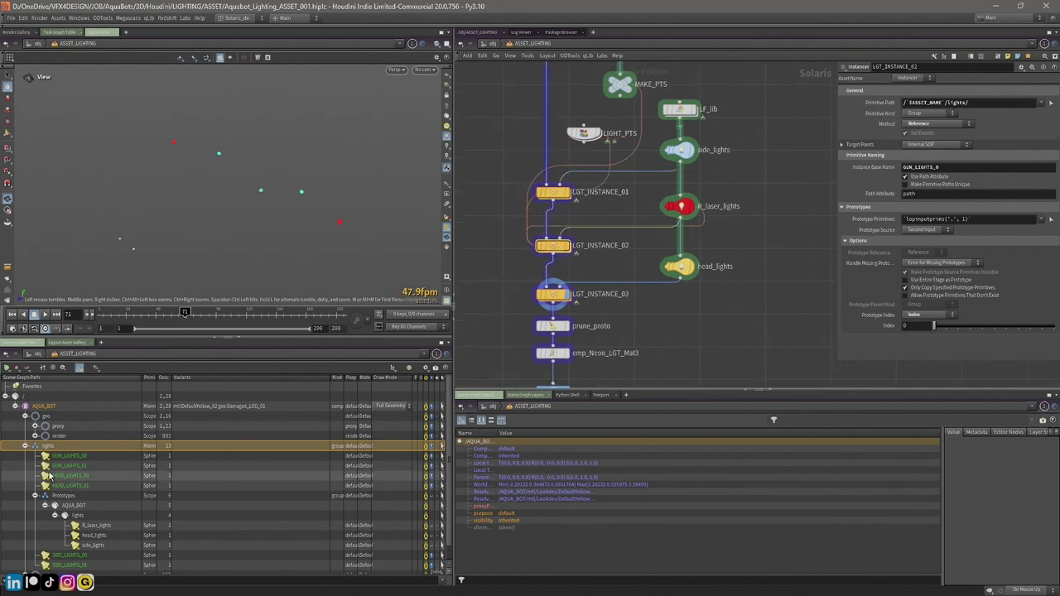
Step: Collapse the Prototypes and AQUA_BOT branches of the scene graph and select the AQUA_BOT primitive
left_click(35, 496)
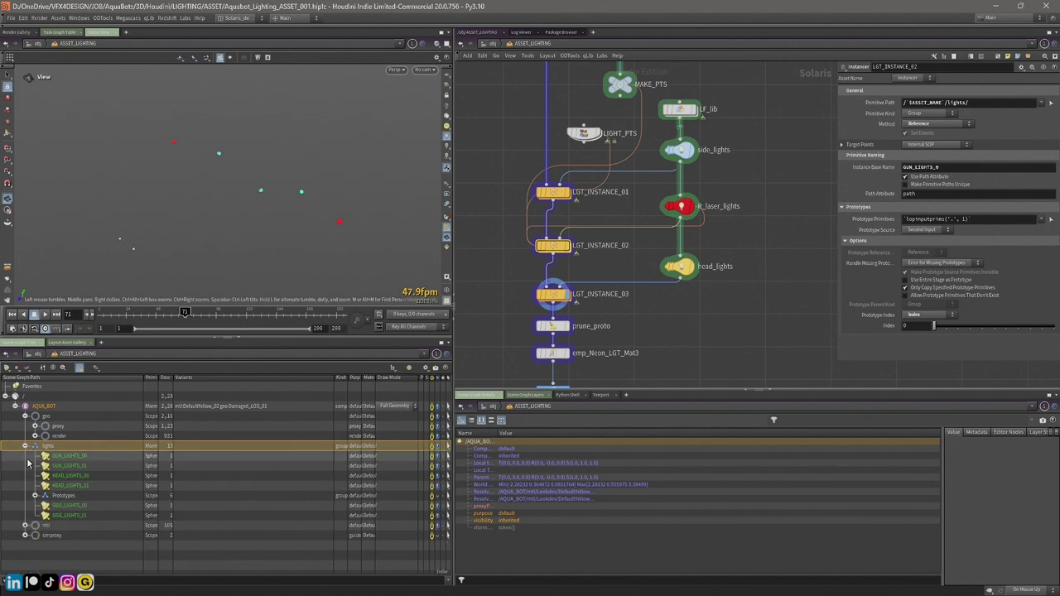
left_click(16, 407)
left_click(57, 406)
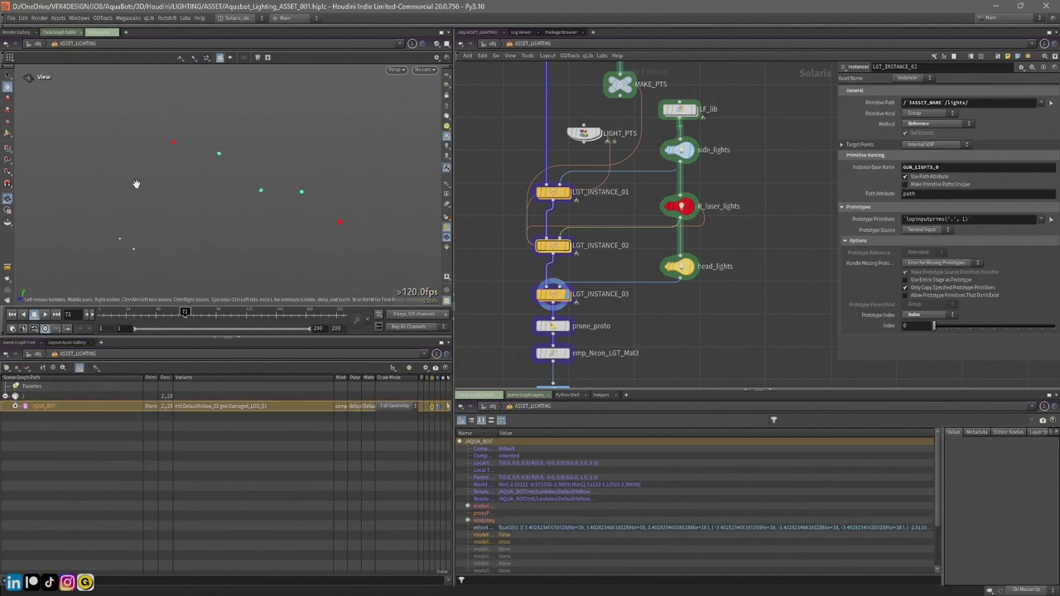
Step: Display the prune_proto node and review its primitive pattern and pruning method
scroll(651, 323, "up", 2)
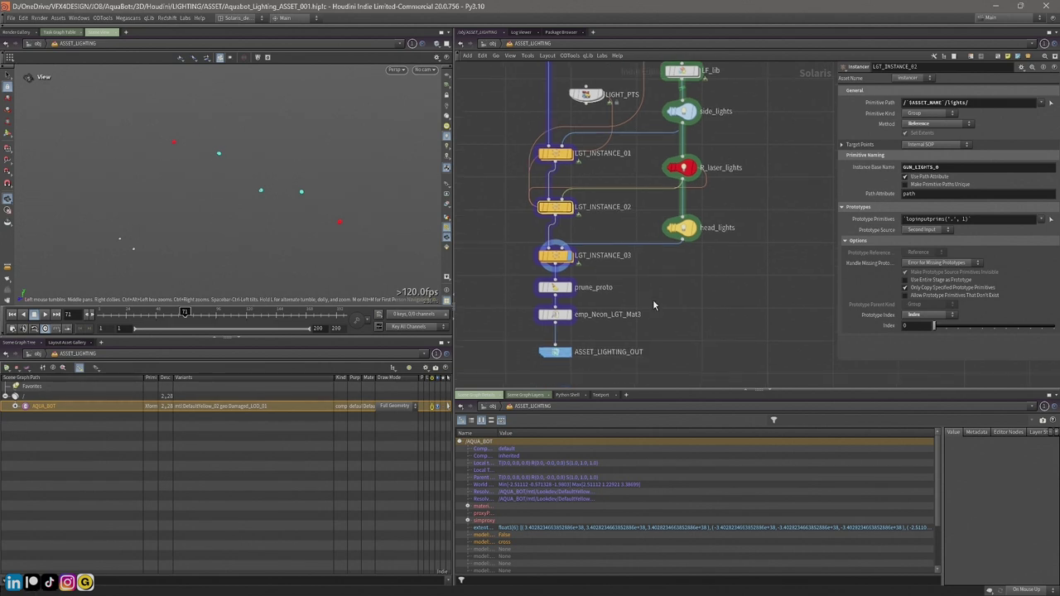
scroll(258, 185, "up", 2)
left_click(534, 286)
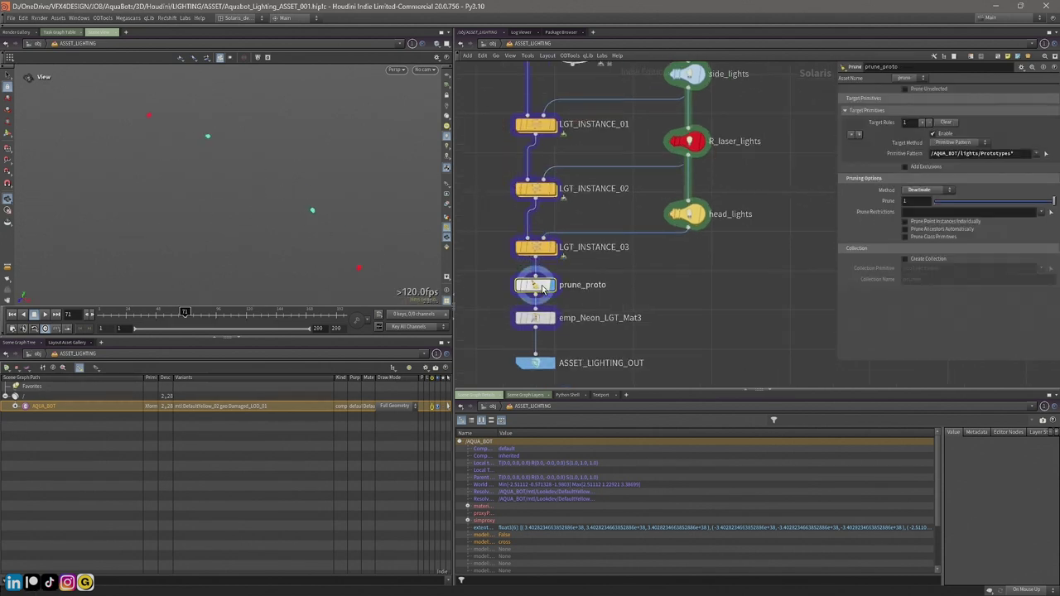
scroll(612, 309, "down", 2)
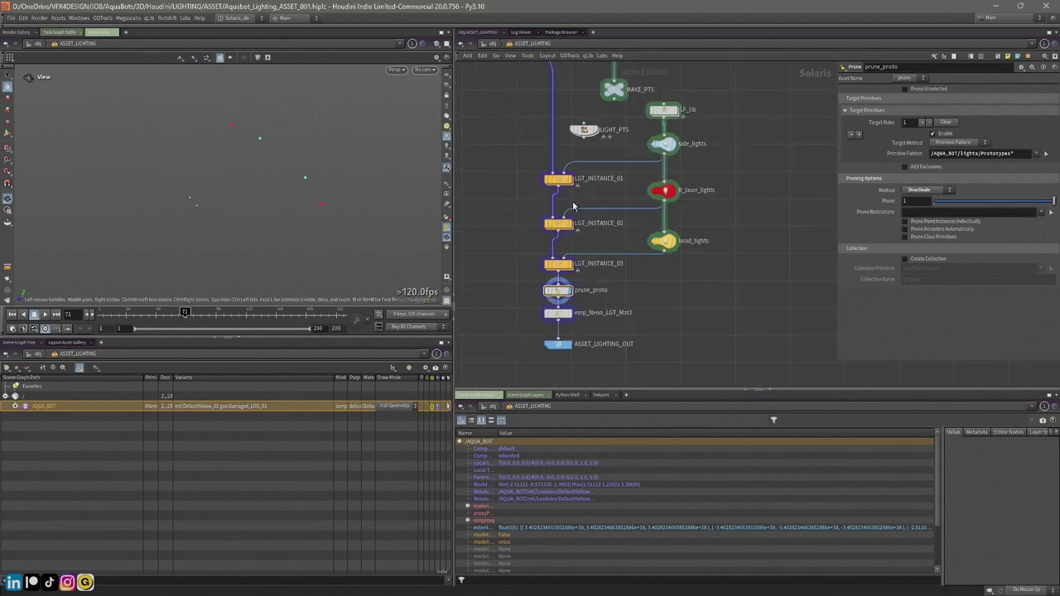
Step: Go inside LIGHT_PTS, widen the network area and examine the head, gun laser and body side light point branches
scroll(535, 150, "down", 2)
middle_click_drag(513, 145, 565, 190)
scroll(586, 184, "up", 2)
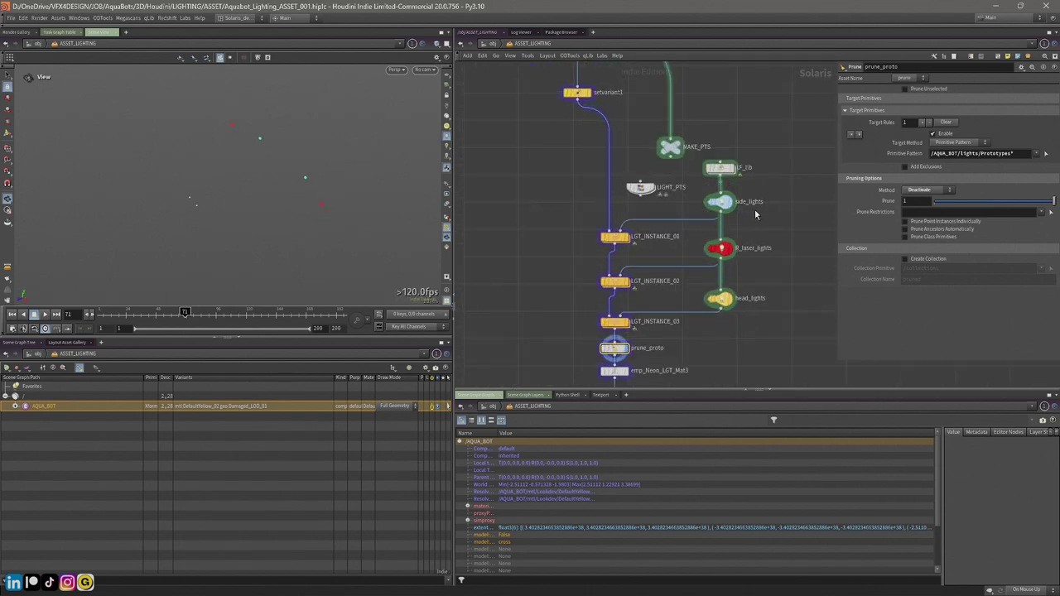
scroll(737, 197, "up", 1)
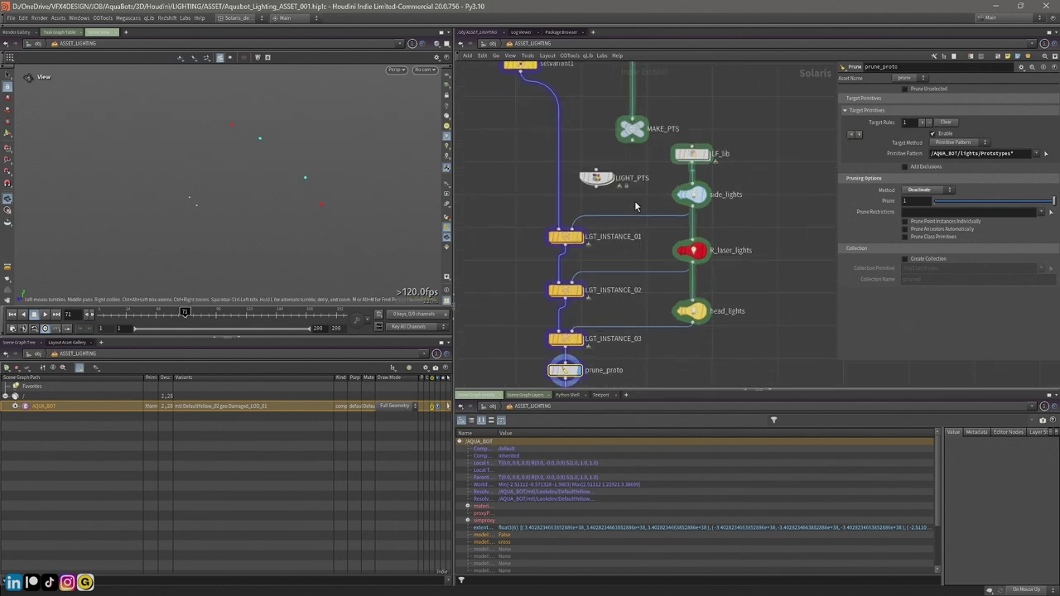
middle_click_drag(641, 212, 590, 209)
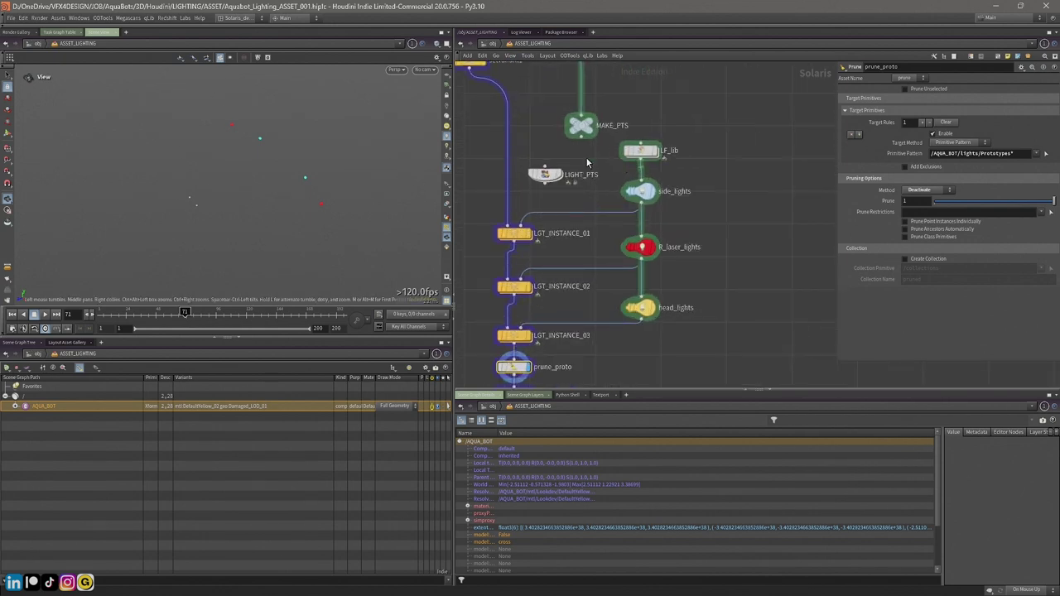
double_click(546, 174)
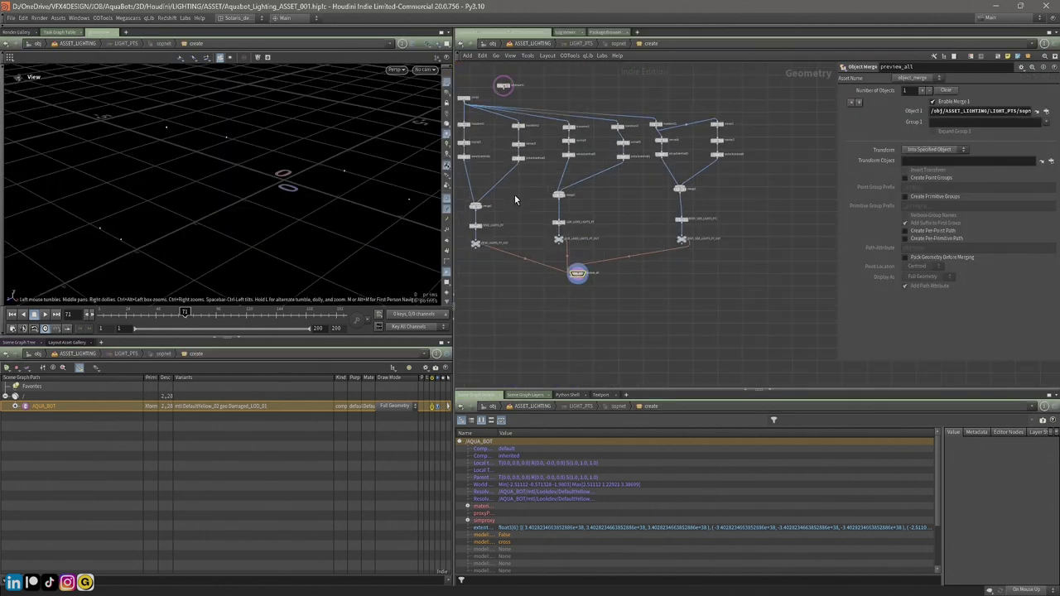
key("h")
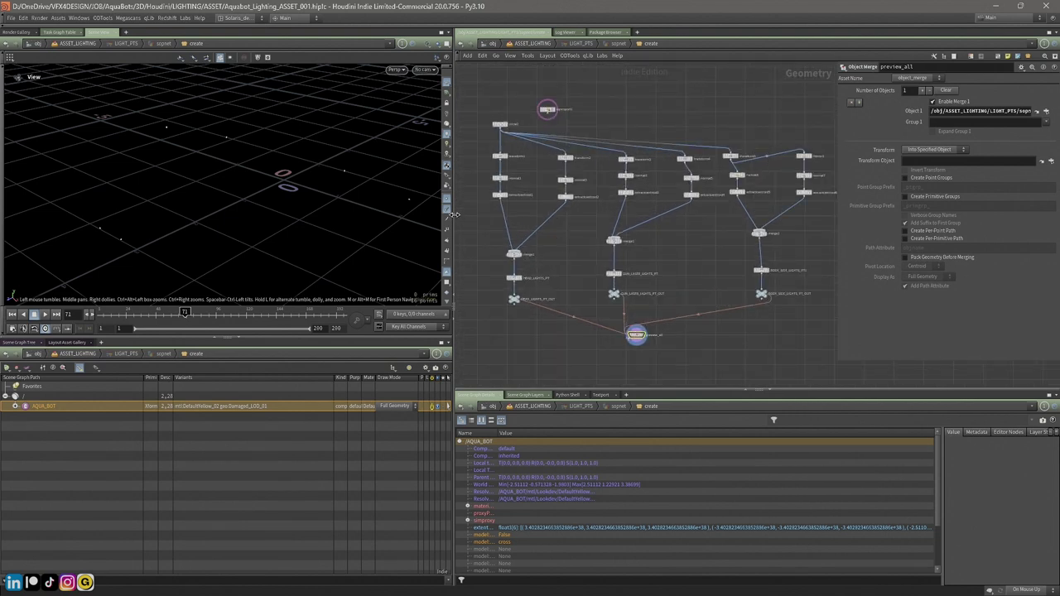
left_click_drag(454, 216, 406, 211)
middle_click_drag(549, 257, 526, 235)
scroll(526, 234, "up", 2)
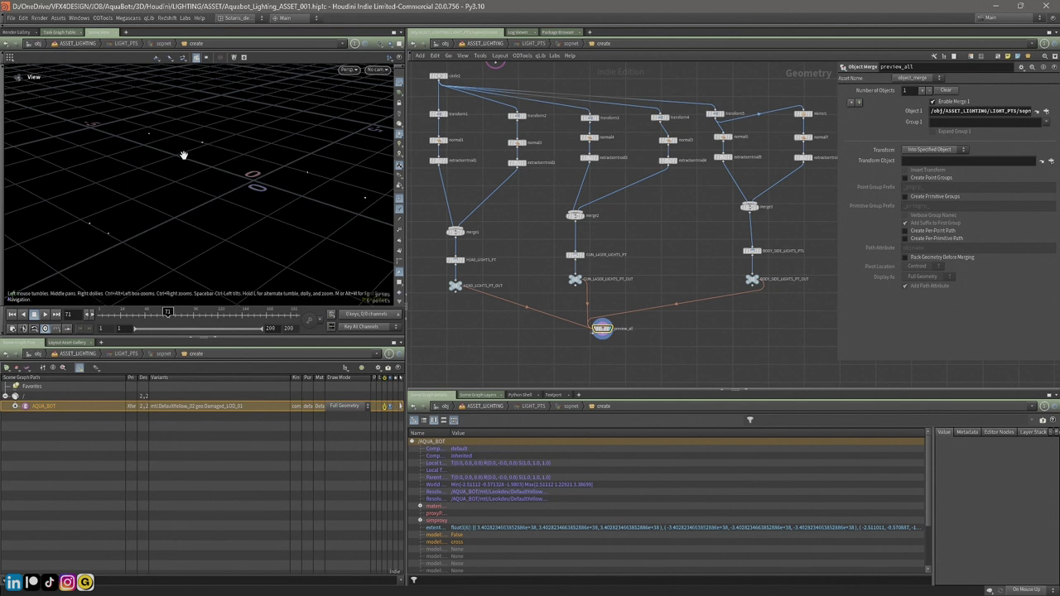
Step: Return to the ASSET_LIGHTING network, select LGT_INSTANCE_01 and inspect the instanced lights from different angles
left_click(489, 44)
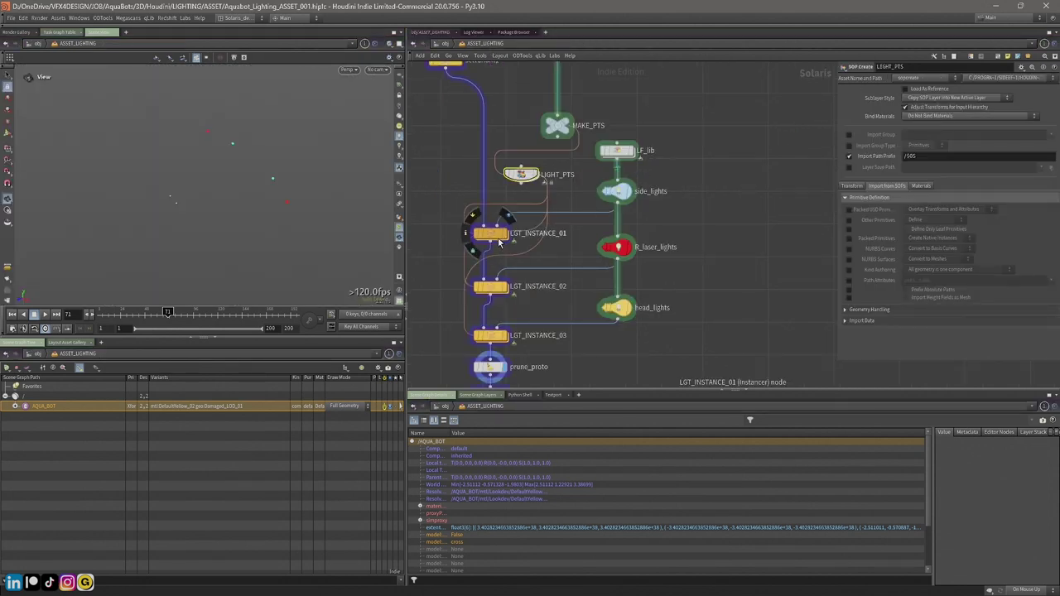
left_click(492, 235)
mouse_move(496, 235)
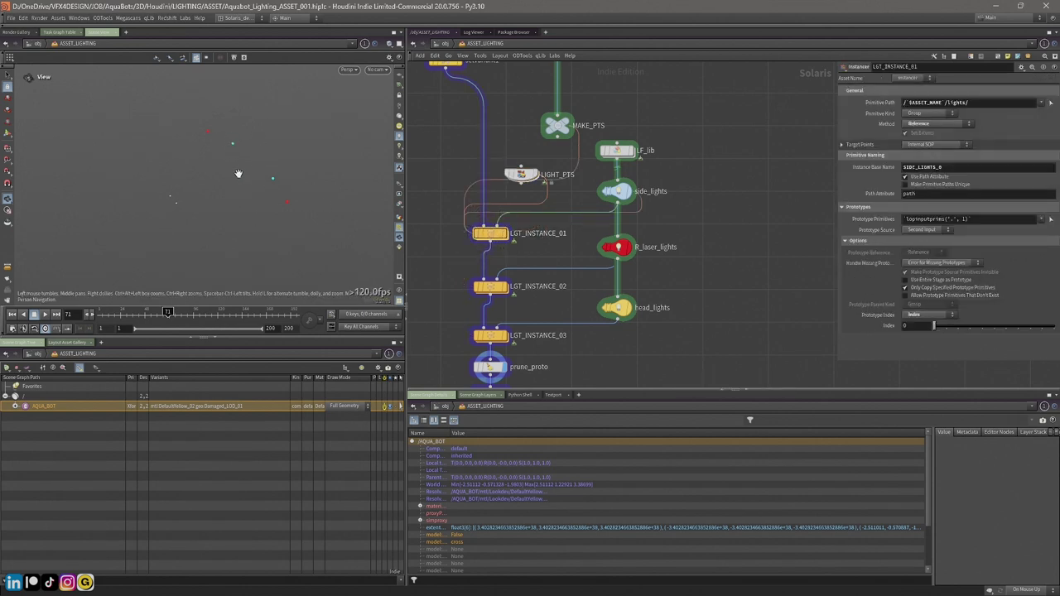
left_click_drag(244, 177, 301, 171)
left_click_drag(216, 171, 223, 175)
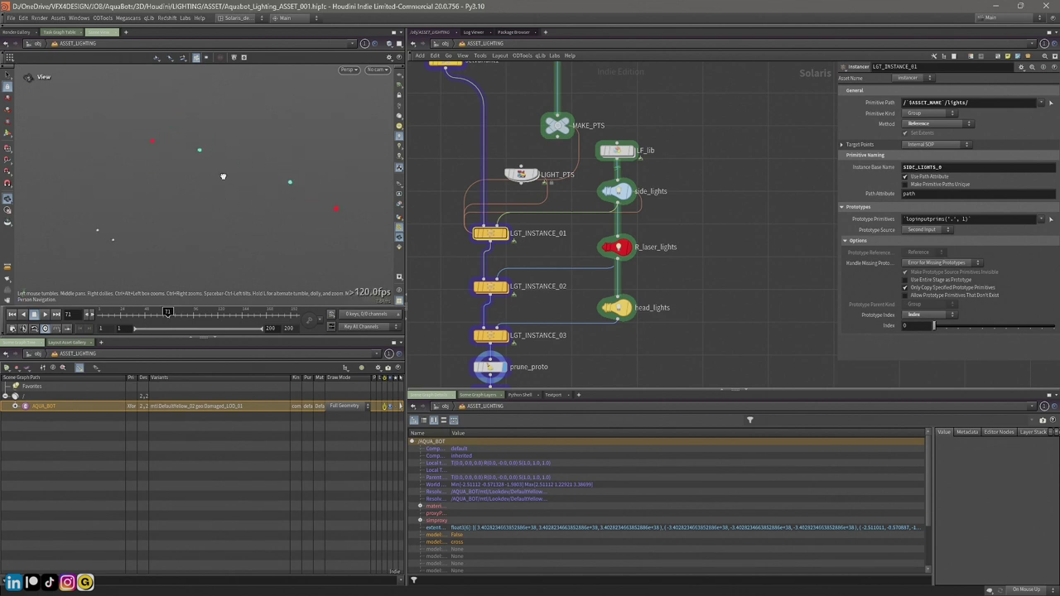
Step: Open the LF_lib light filter library and compare the tint and exposure of the laser and head_lights gel filters
left_click(617, 192)
left_click(618, 249)
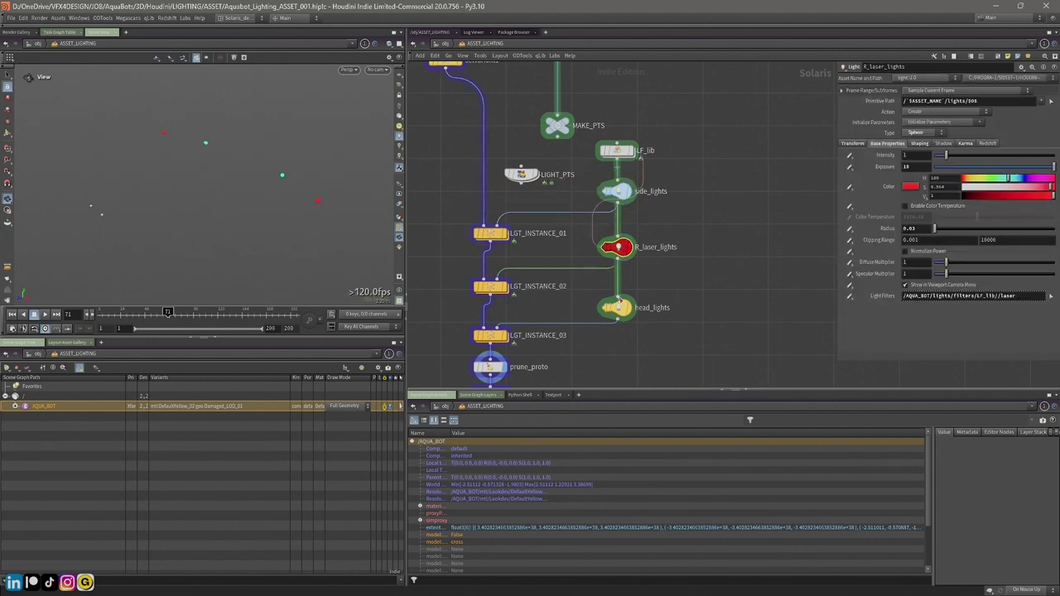
left_click(620, 153)
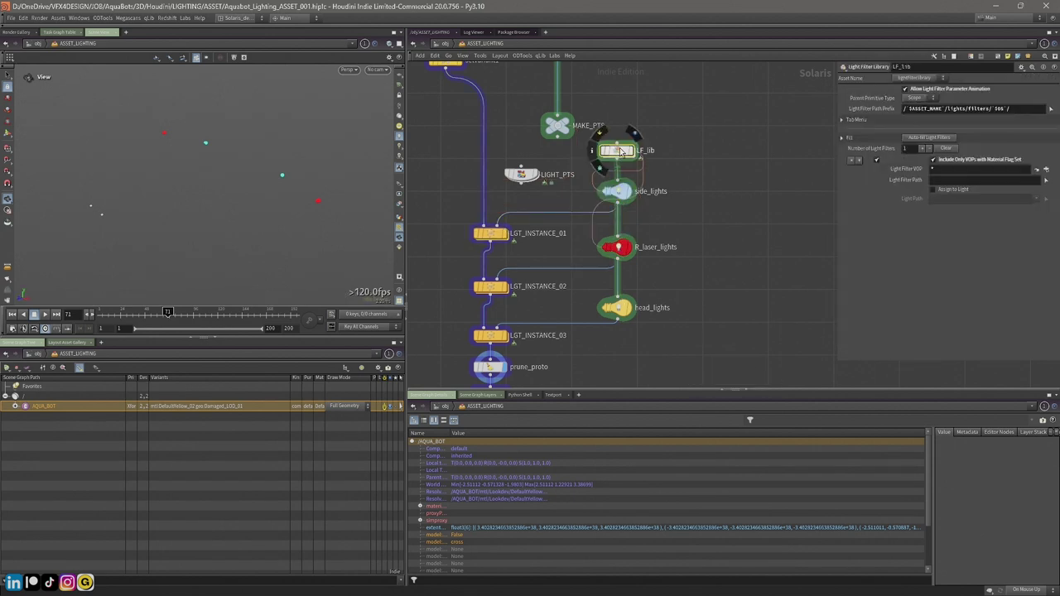
double_click(621, 154)
left_click(543, 194)
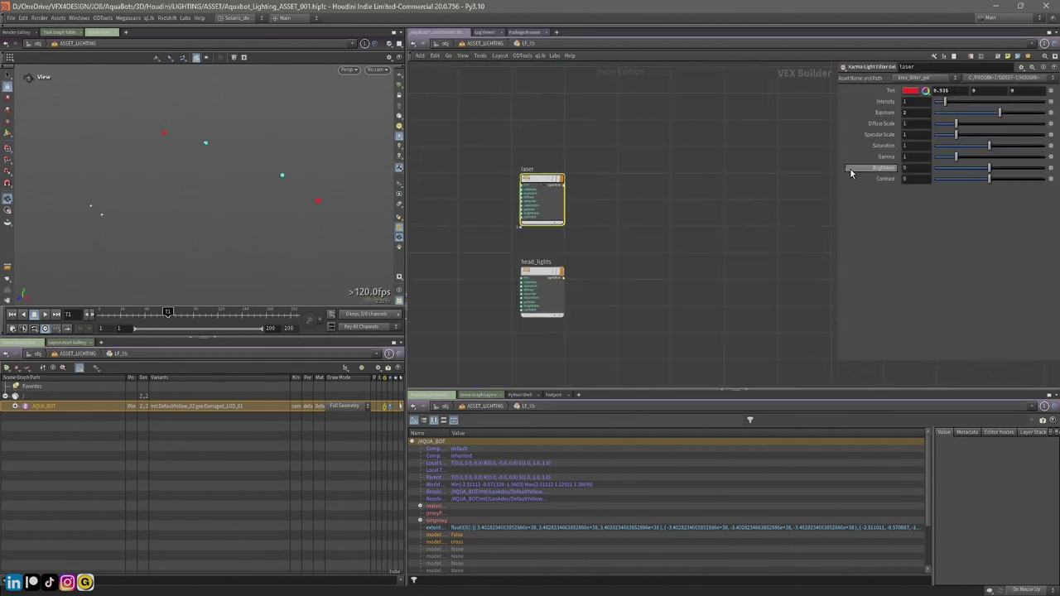
left_click_drag(836, 161, 710, 162)
left_click(541, 274)
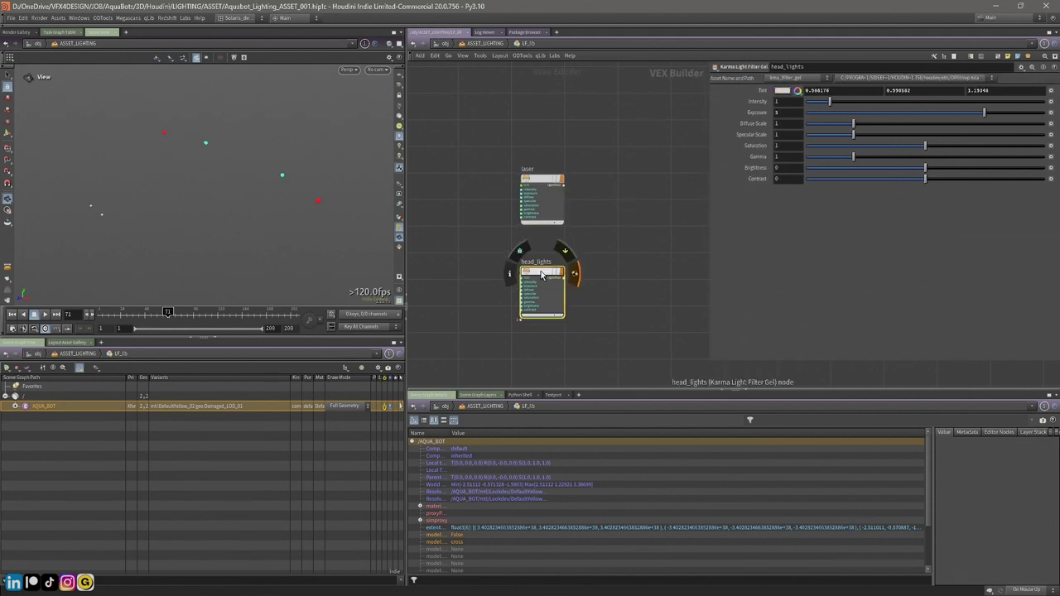
left_click(540, 184)
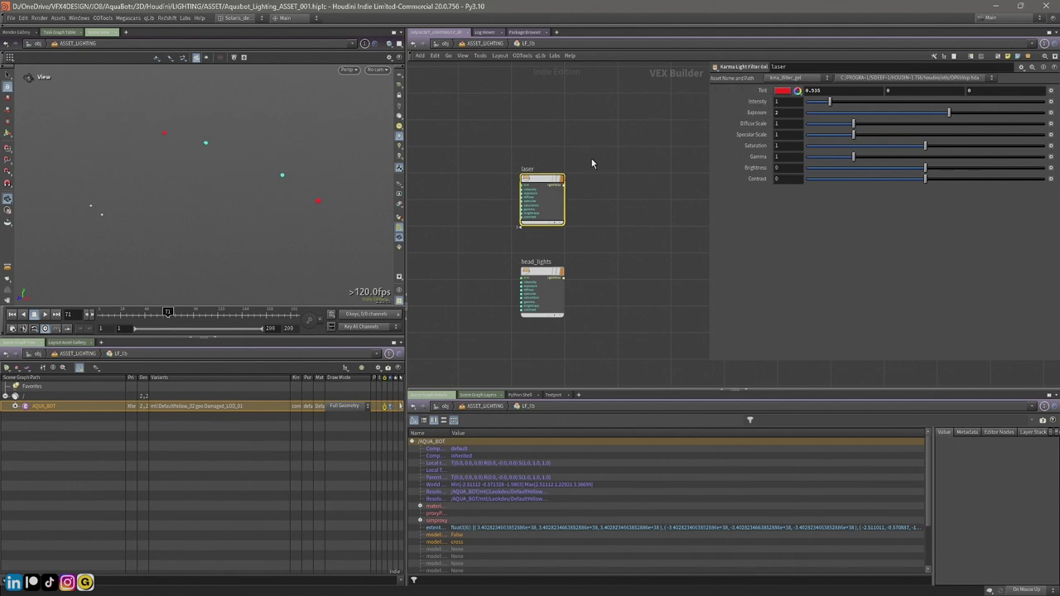
left_click(537, 285)
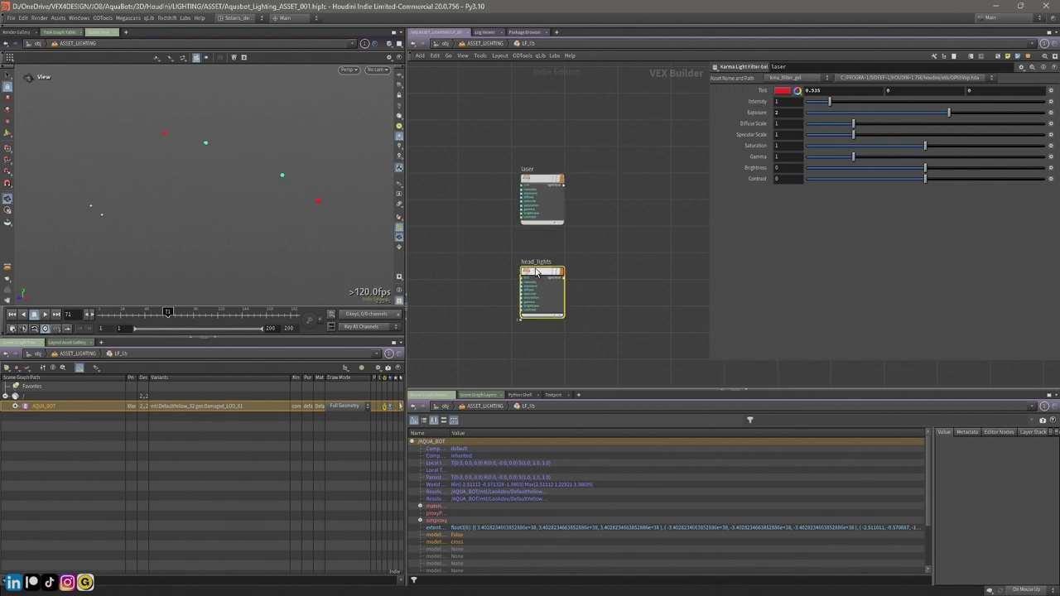
Step: Return to ASSET_LIGHTING and compare the base properties and light filters of side_lights, R_laser_lights and head_lights
left_click(487, 44)
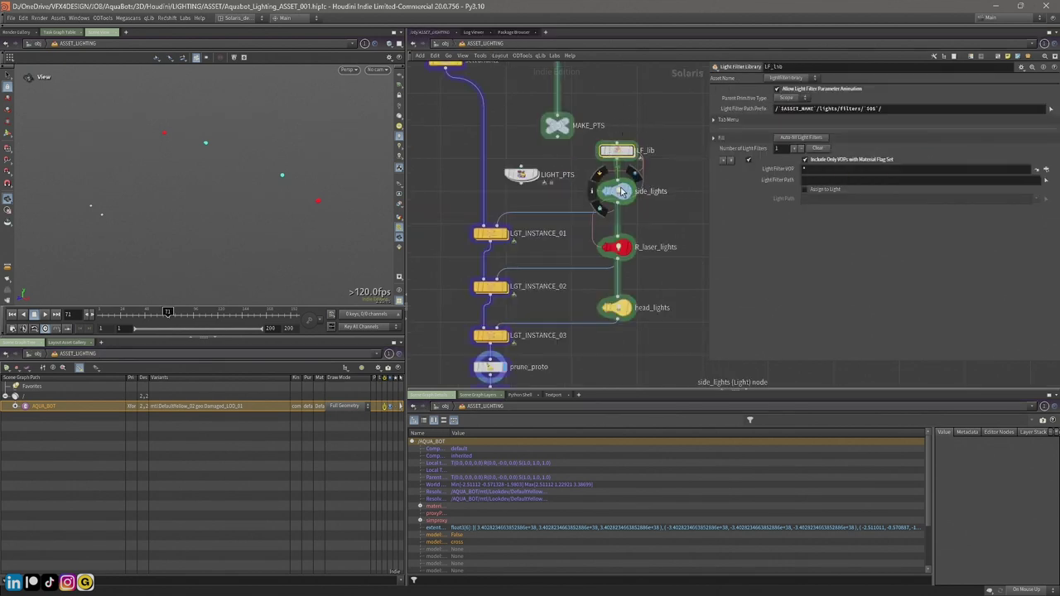
left_click(623, 192)
left_click(623, 252)
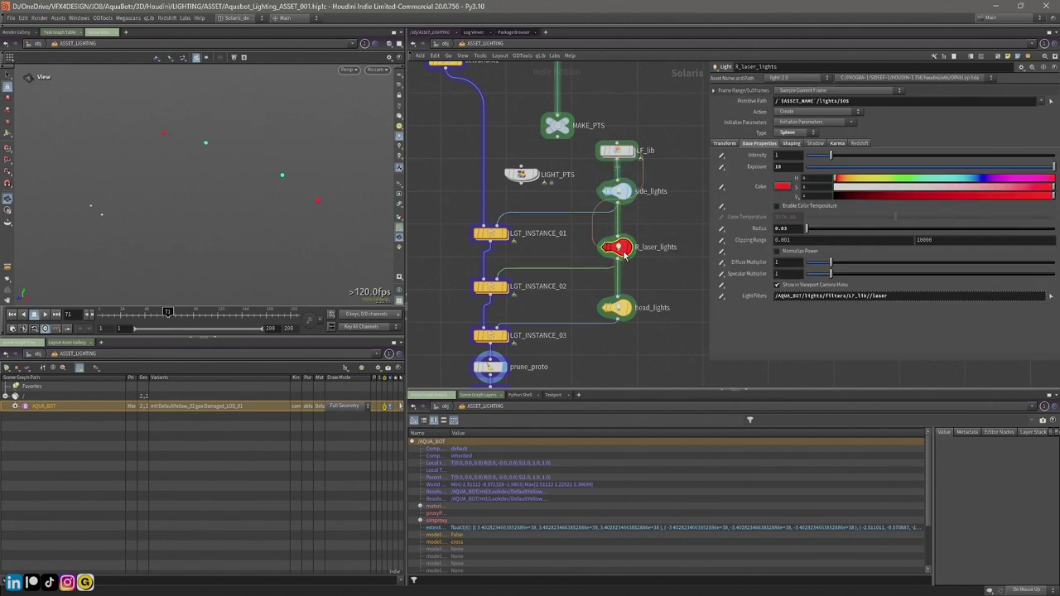
left_click(626, 193)
left_click(624, 248)
left_click(617, 308)
left_click(758, 143)
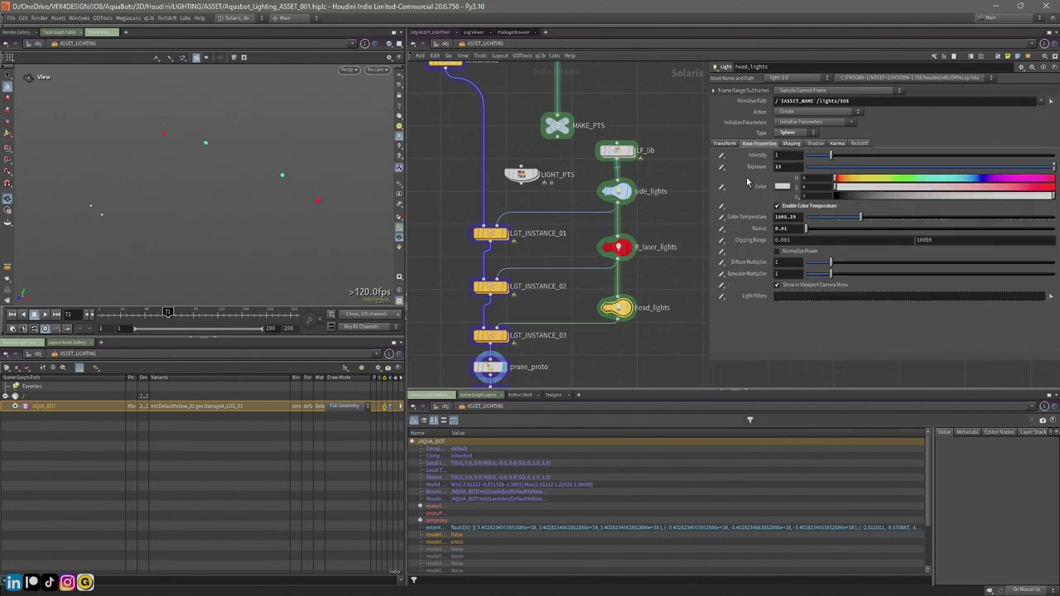
left_click(617, 191)
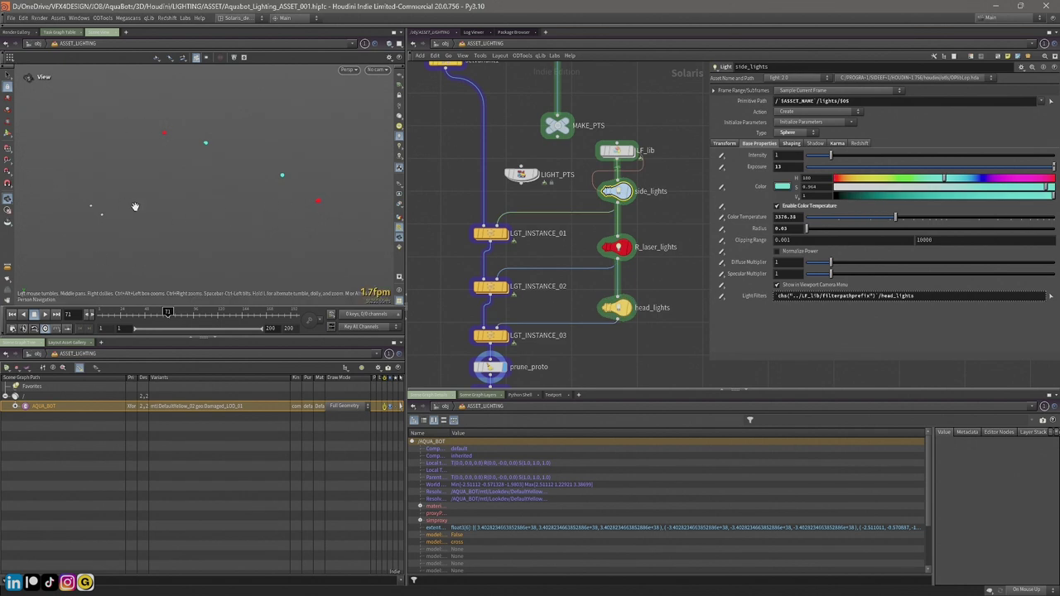
Step: Narrow the parameter area and inspect the complete set of side, laser and head lights from several angles
left_click_drag(708, 218, 748, 217)
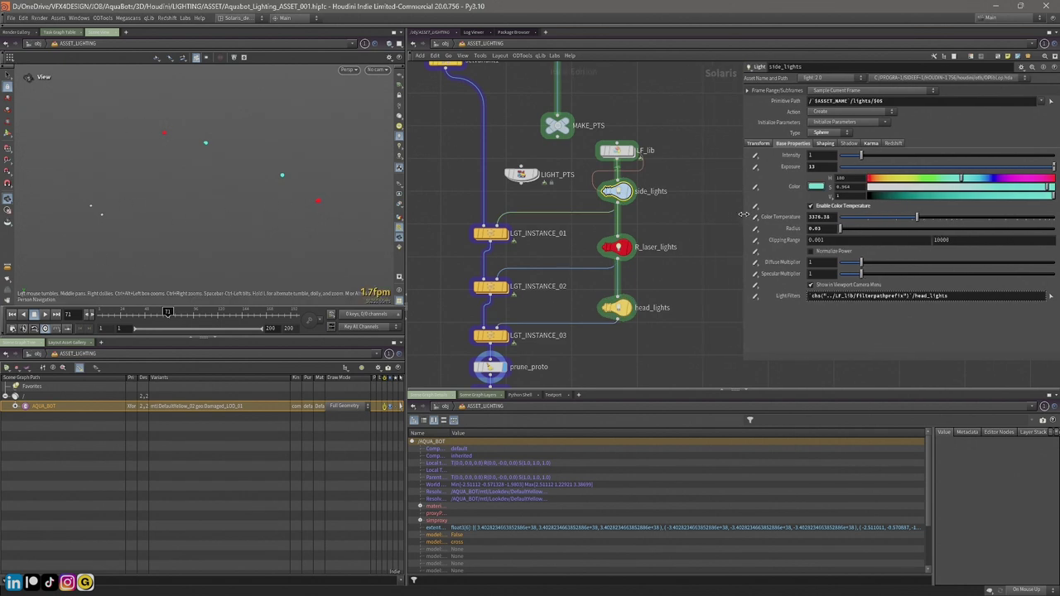
scroll(544, 278, "down", 2)
scroll(462, 241, "down", 2)
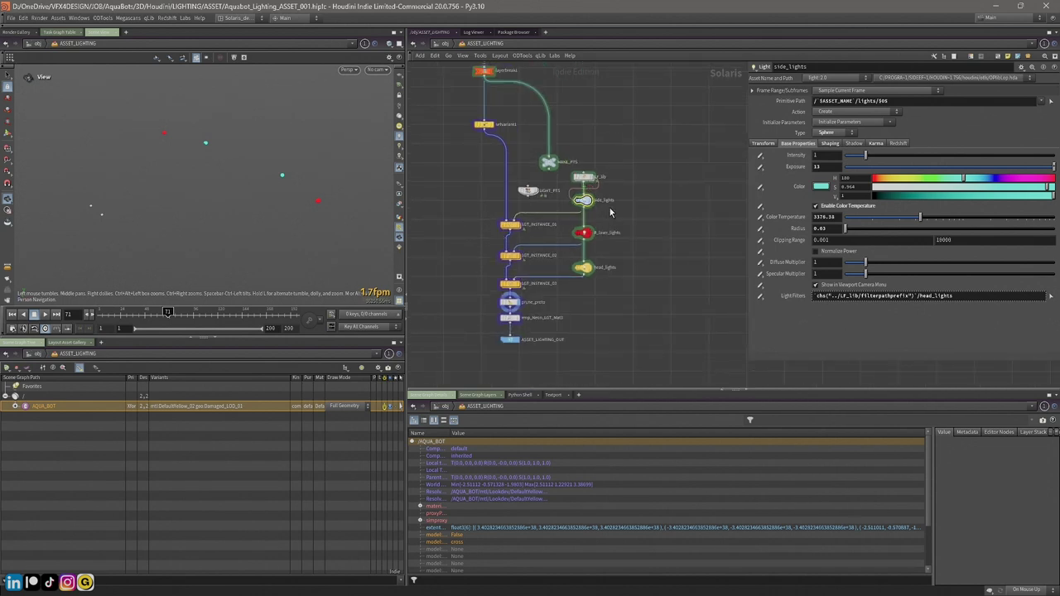
left_click(609, 203)
left_click_drag(187, 155, 219, 171)
left_click_drag(80, 244, 292, 165)
left_click_drag(214, 179, 126, 129)
left_click_drag(244, 160, 241, 196)
Step: Select all nodes of the asset lighting network, from the asset reference down to ASSET_LIGHTING_OUT
scroll(485, 206, "down", 5)
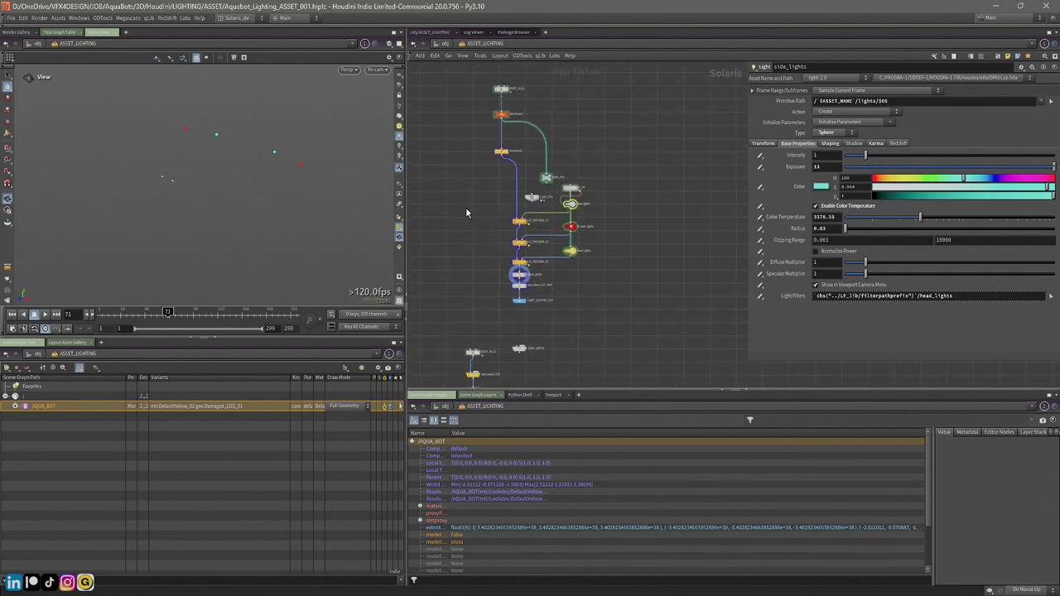
left_click_drag(462, 79, 588, 302)
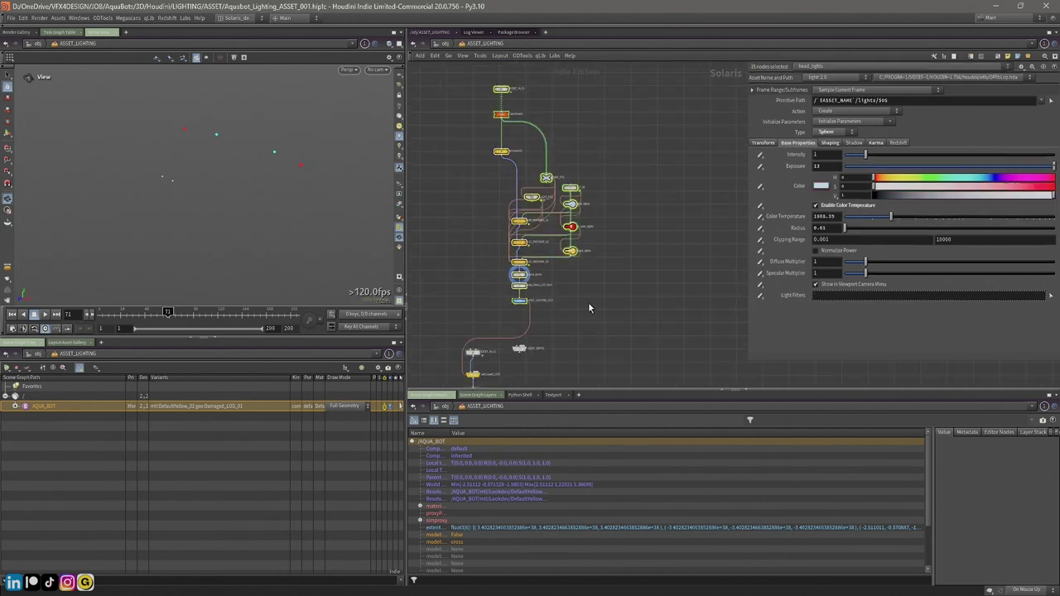
Step: Open the prune_proto settings and expand AQUA_BOT in the scene graph to examine its lights and pruned Prototypes
left_click(458, 266)
left_click_drag(227, 125, 244, 153)
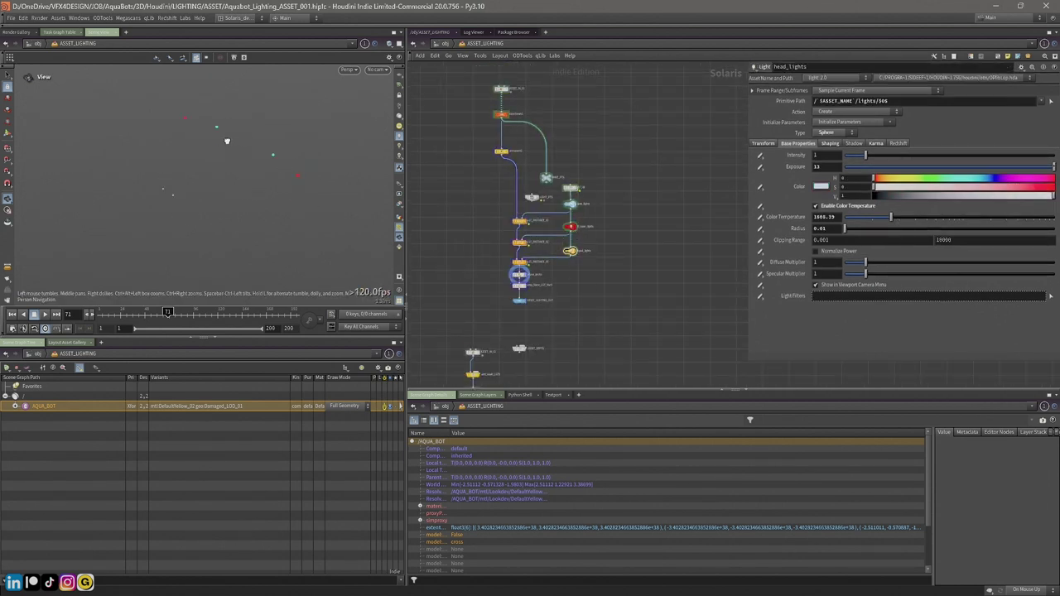
middle_click_drag(455, 282, 474, 186)
scroll(483, 191, "up", 2)
scroll(564, 200, "up", 1)
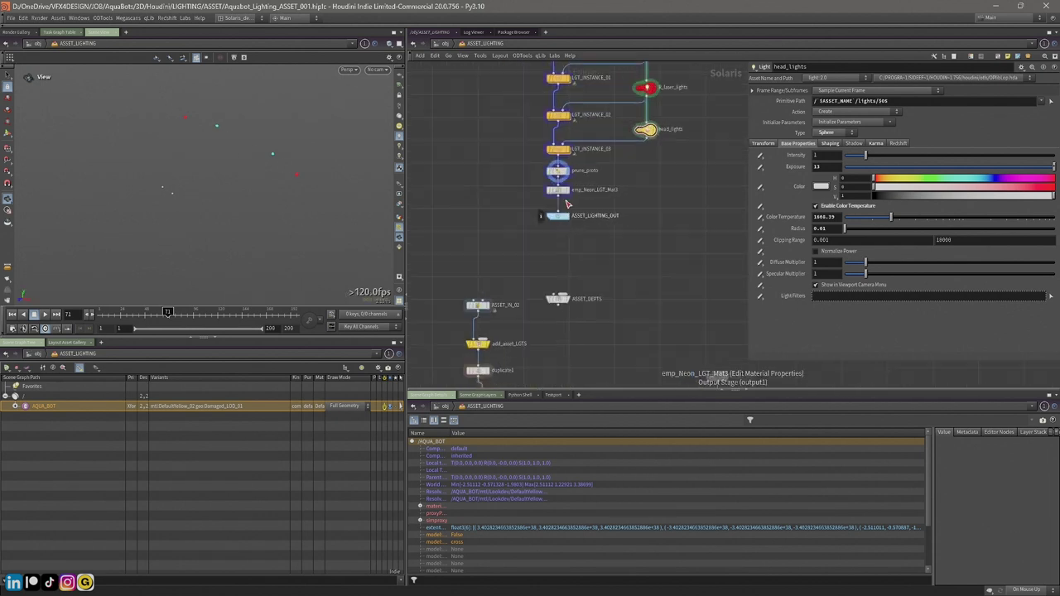
left_click(561, 192)
scroll(571, 192, "up", 2)
left_click(549, 162)
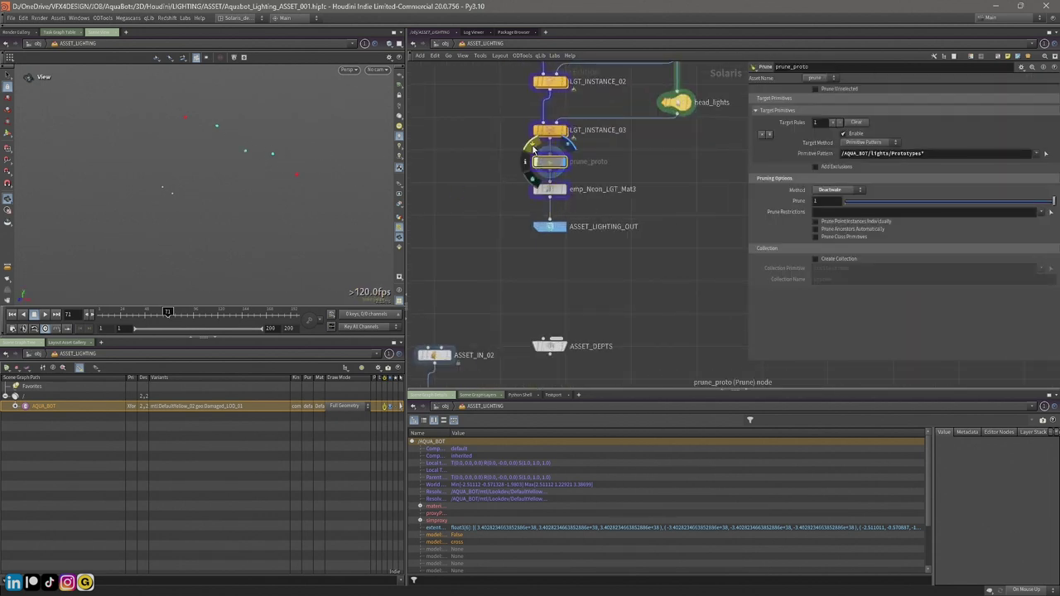
left_click(15, 406)
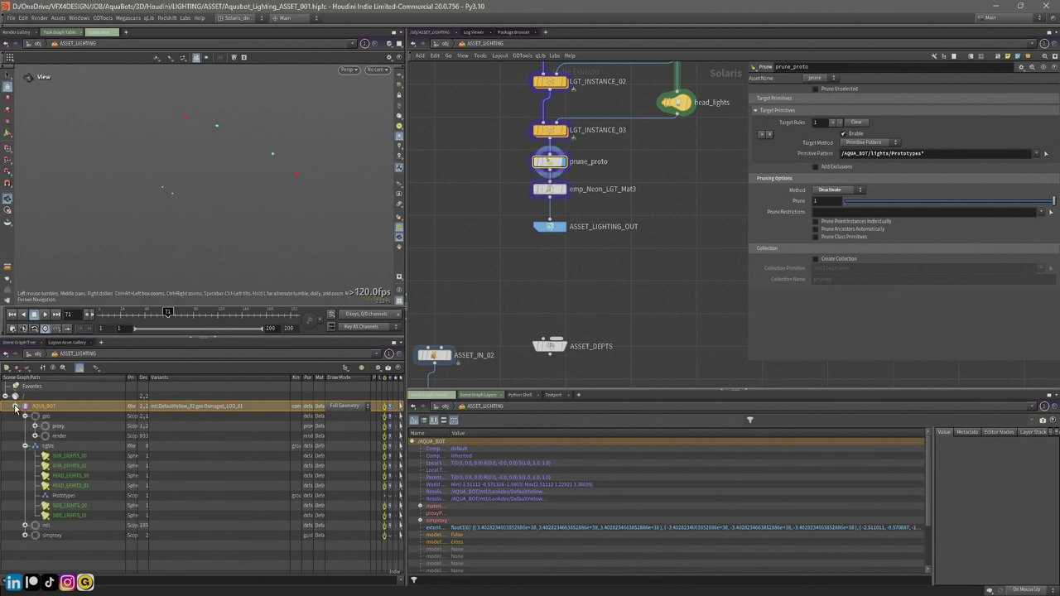
right_click_drag(237, 141, 271, 135)
middle_click_drag(488, 182, 486, 212)
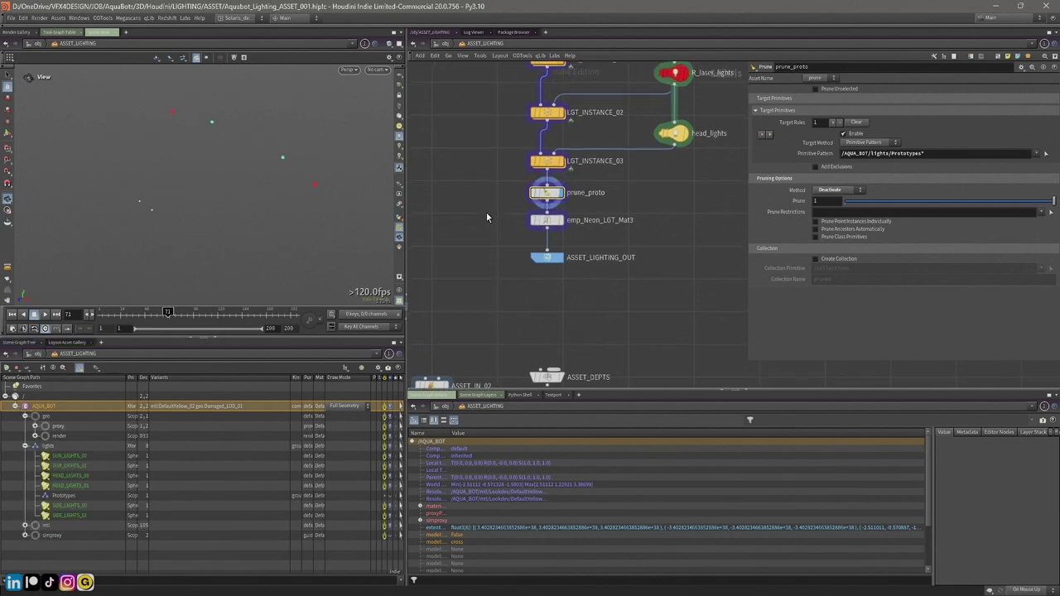
Step: Display emp_Neon_LGT_Mat3 and locate its target NEON material under AQUA_BOT's mtl and Lookdev scopes in the scene graph
left_click(561, 222)
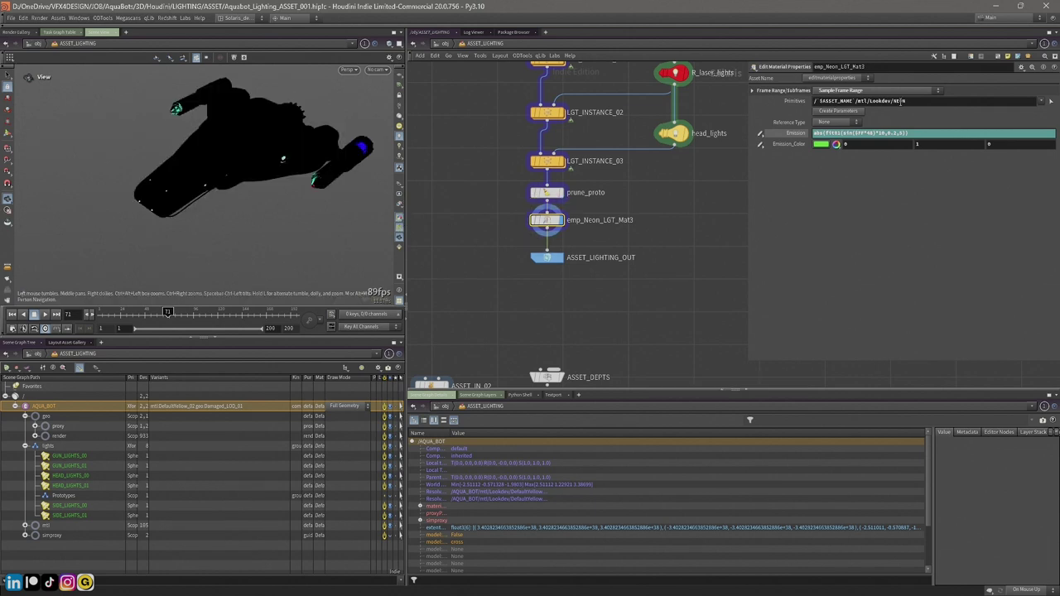
left_click(24, 446)
left_click(16, 406)
left_click(15, 407)
left_click(25, 446)
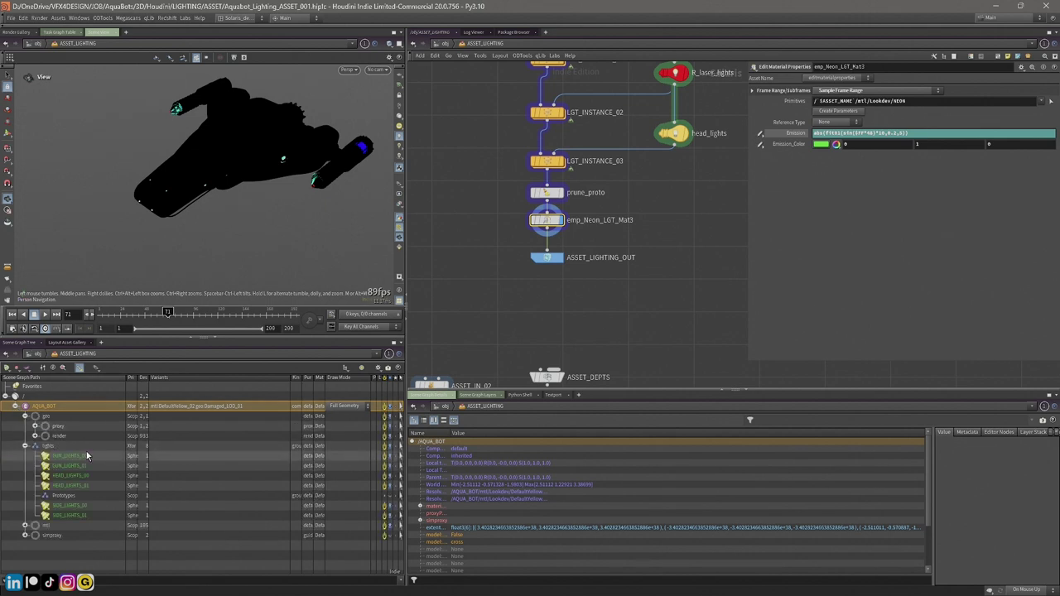
left_click(25, 446)
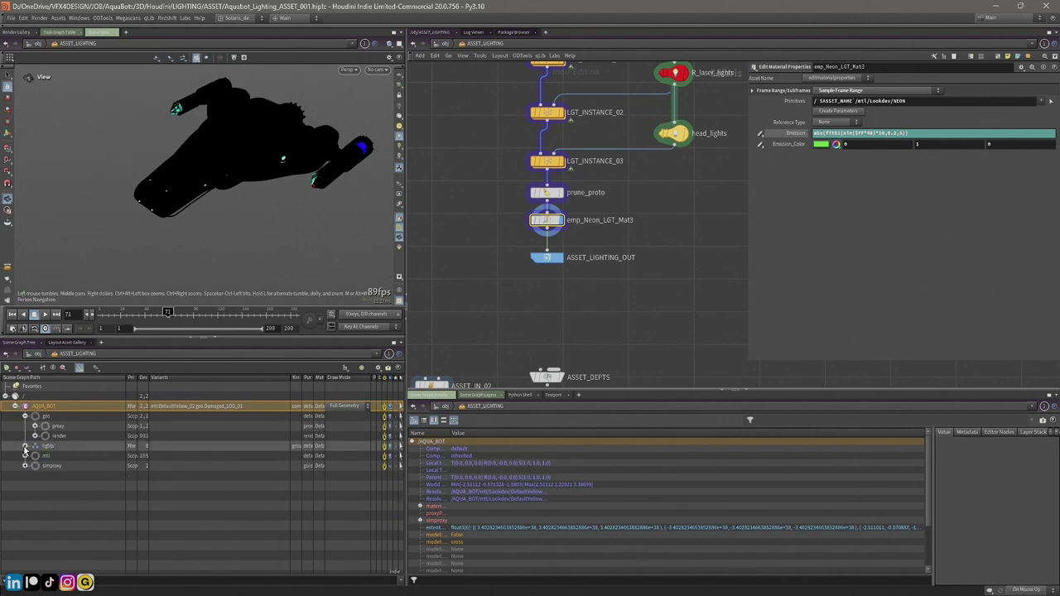
left_click(25, 455)
left_click(58, 466)
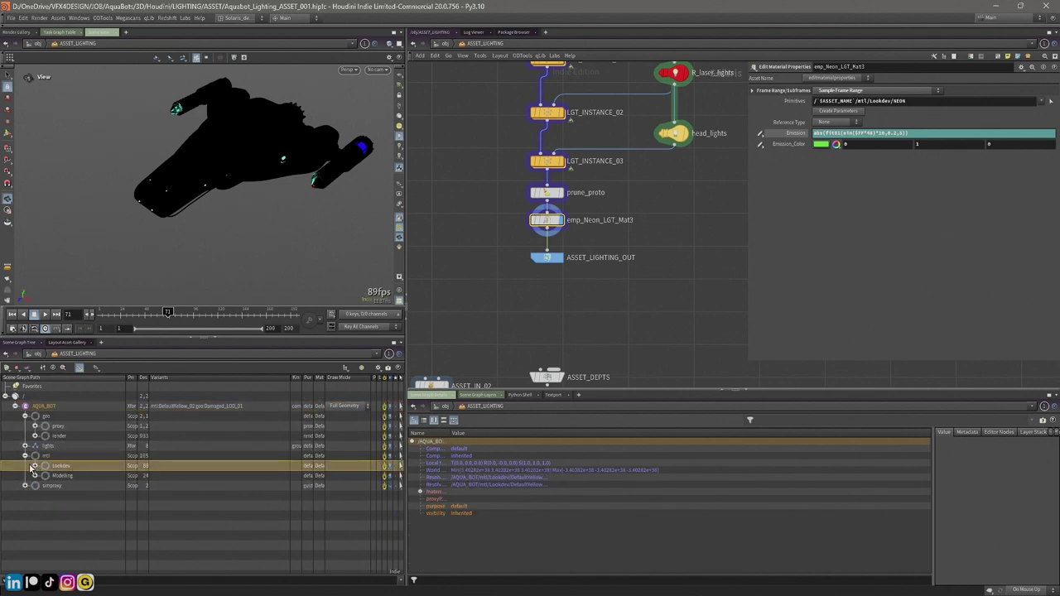
left_click(35, 465)
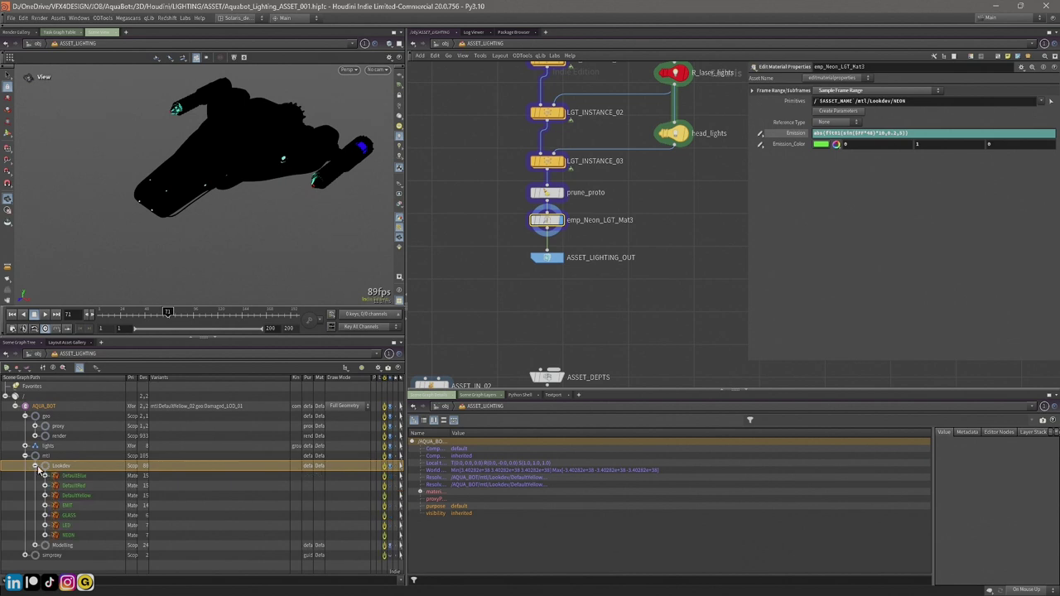
left_click(81, 537)
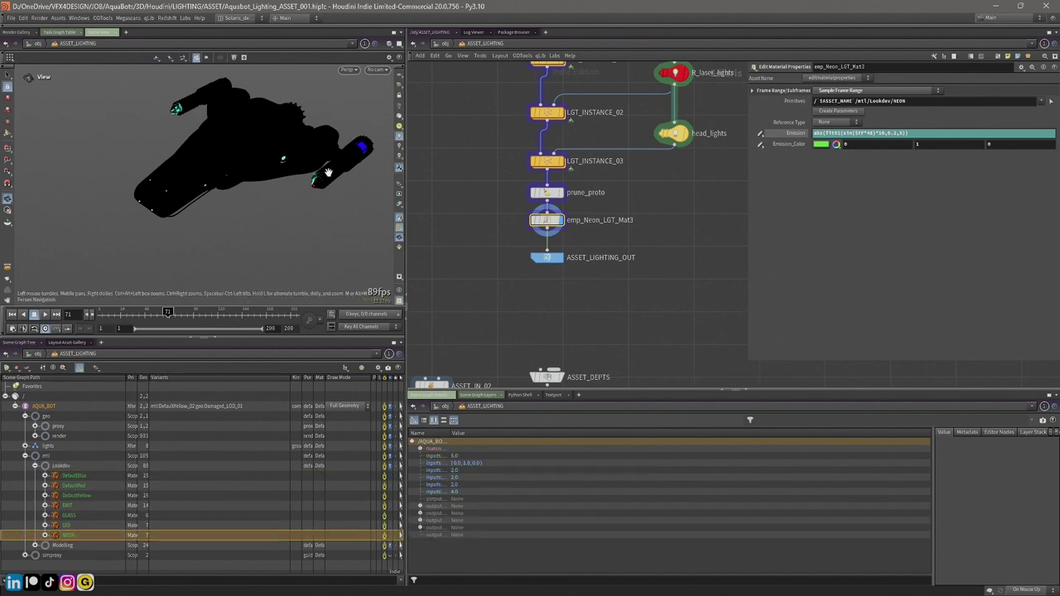
Step: Compare the ship at the setvariant1 node with the emp_Neon_LGT_Mat3 result
middle_click_drag(461, 139, 457, 182)
right_click_drag(355, 177, 319, 182)
scroll(473, 165, "down", 5)
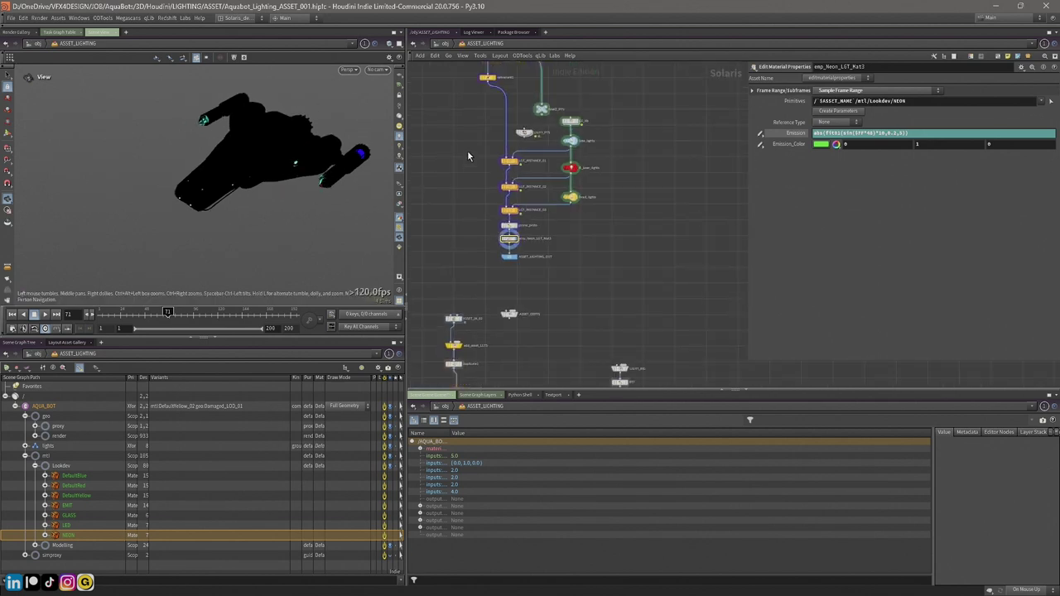
scroll(468, 150, "up", 2)
left_click(503, 122)
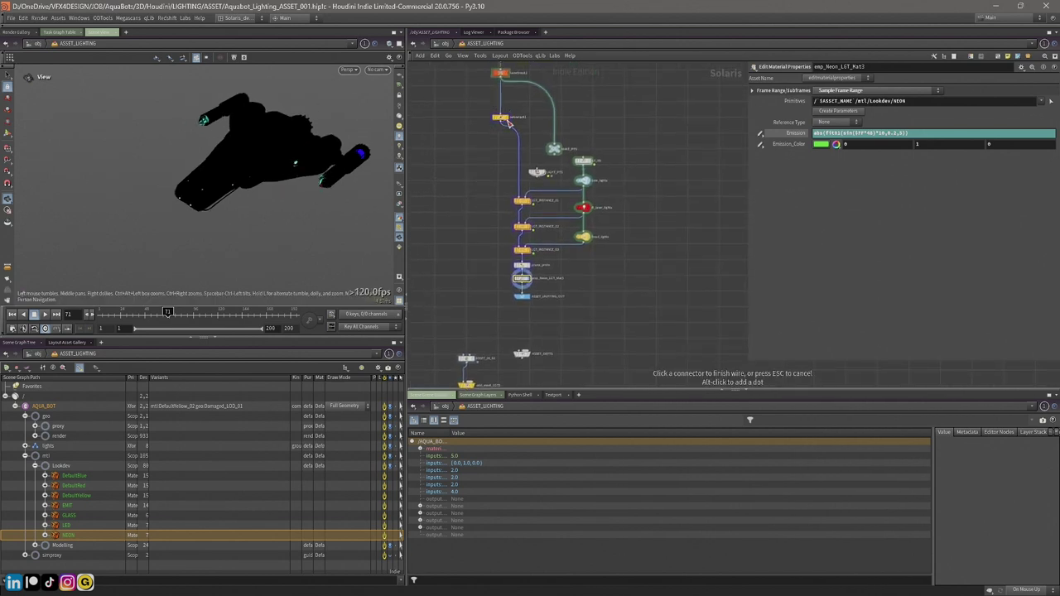
key("Escape")
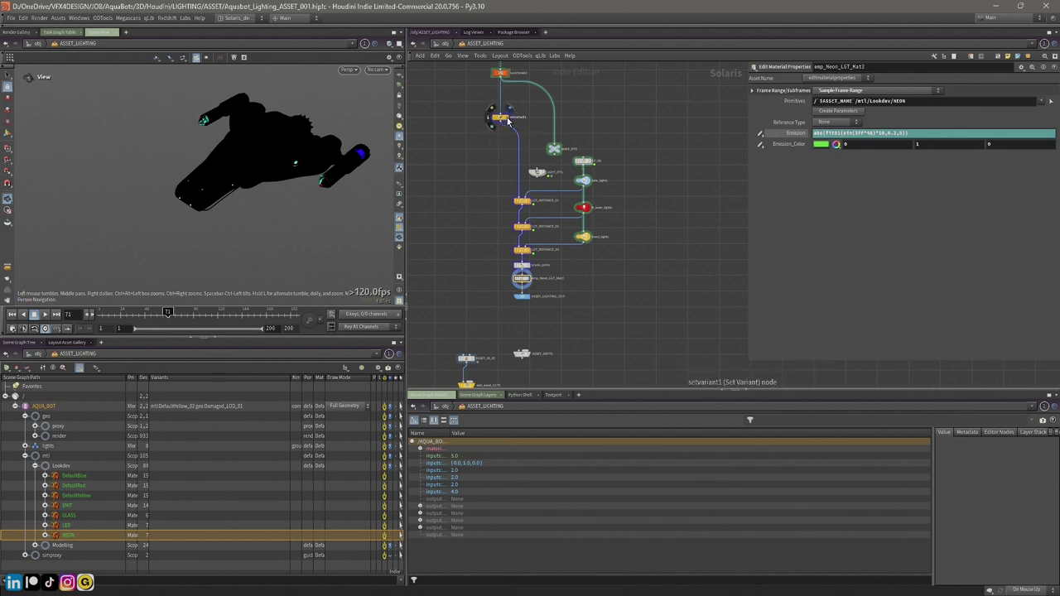
left_click(507, 120)
left_click_drag(268, 130, 312, 134)
left_click(529, 280)
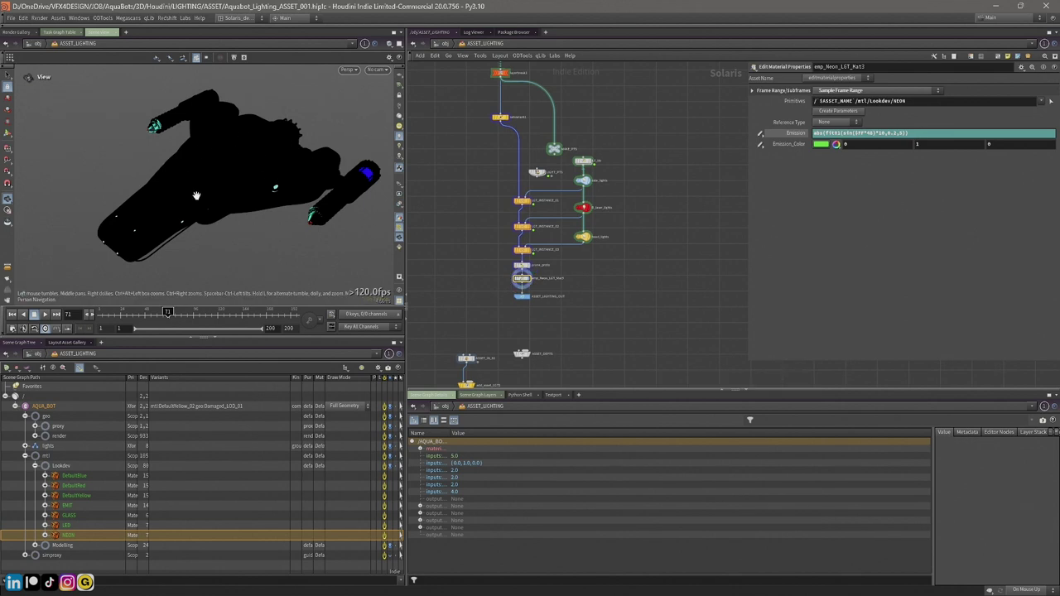
left_click_drag(227, 170, 232, 162)
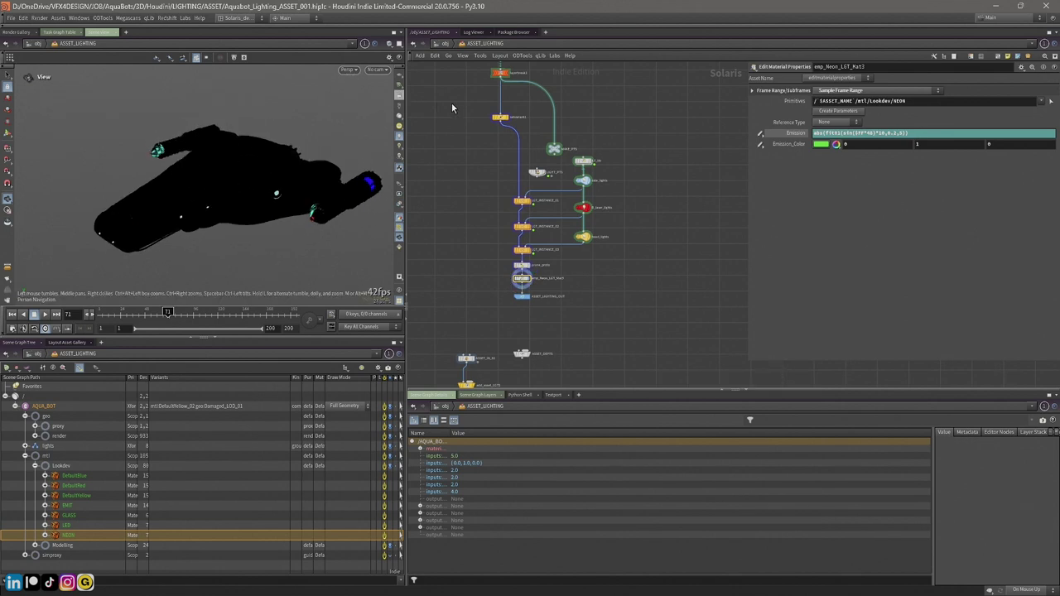
Step: Display the setvariant1 node, render the viewport with Karma XPU and inspect the textured ship from several angles
middle_click_drag(453, 101, 456, 166)
scroll(486, 162, "up", 1)
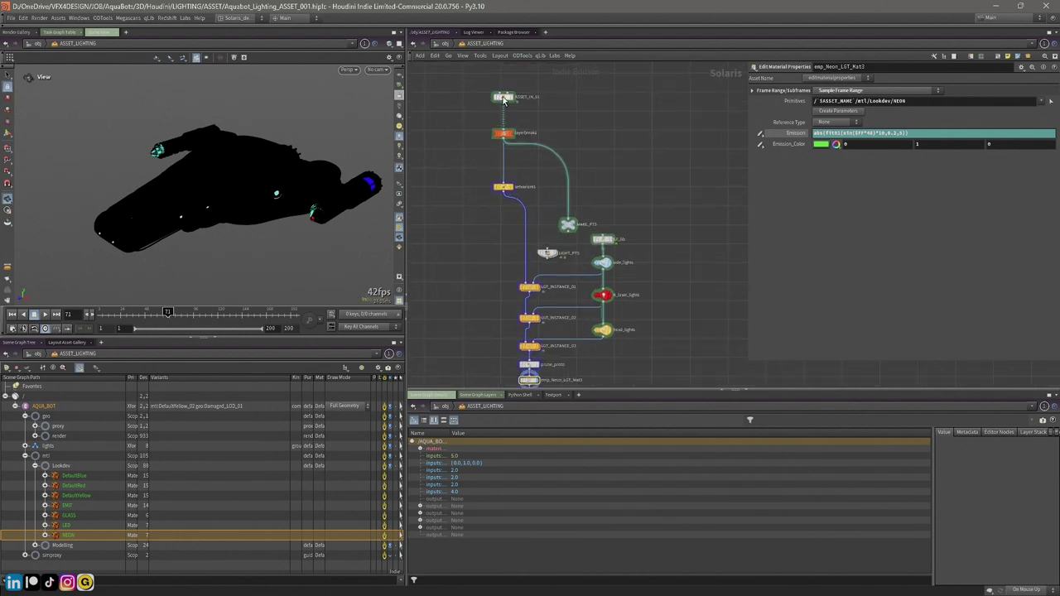
left_click(499, 187)
left_click(349, 73)
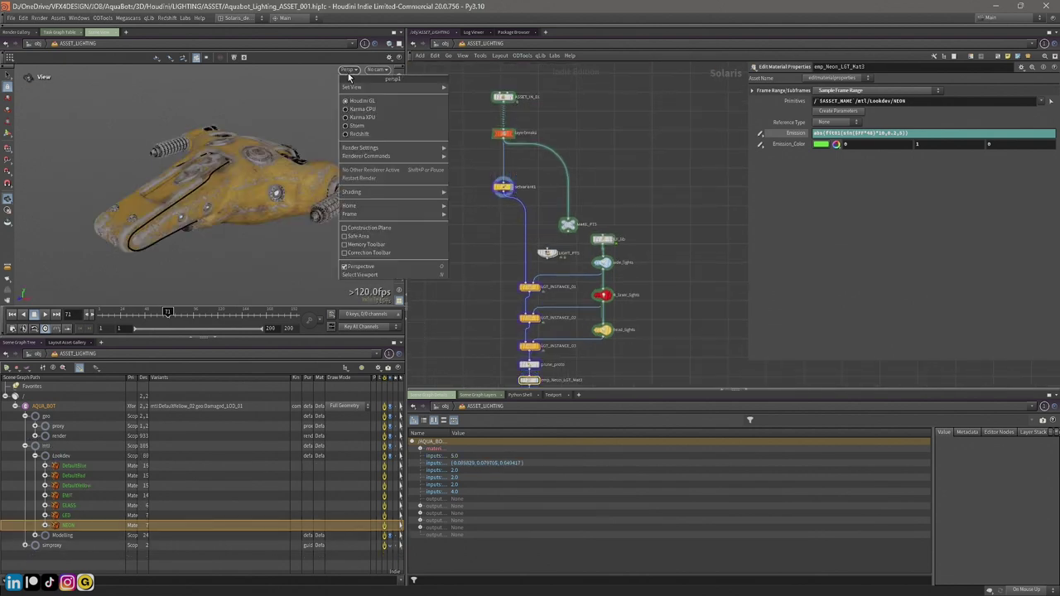
left_click(384, 115)
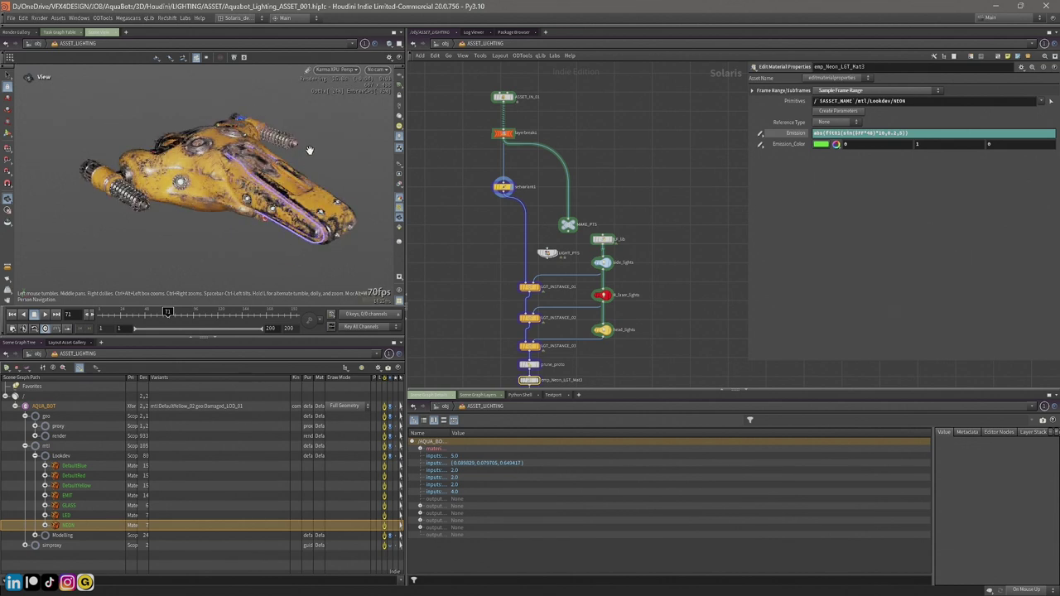
left_click_drag(280, 163, 212, 125)
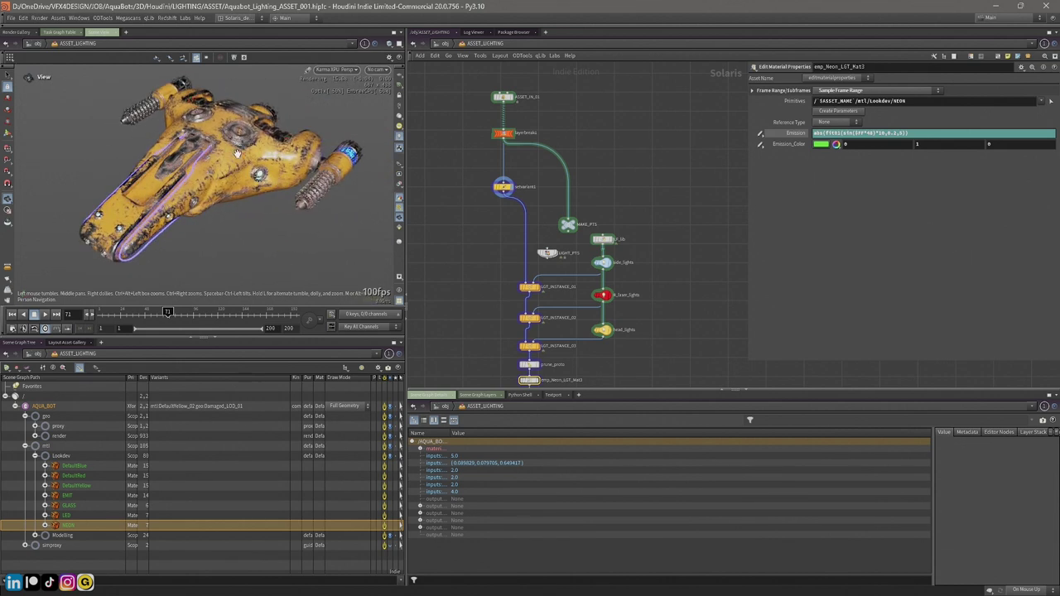
left_click_drag(199, 173, 217, 174)
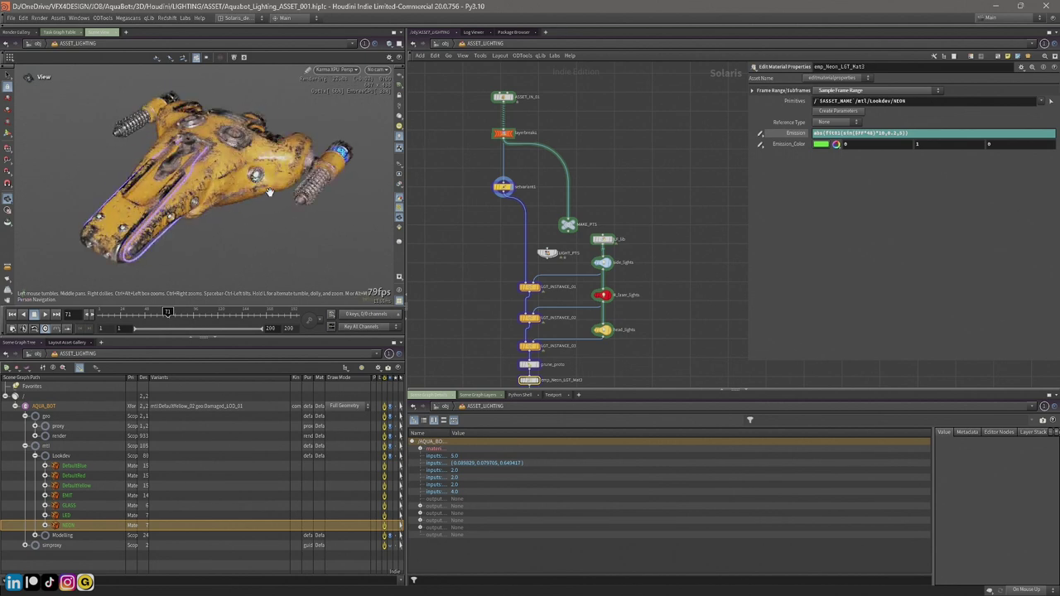
Step: Display emp_Neon_LGT_Mat3 in the Karma XPU render and inspect the ship's neon strips from the other side
middle_click_drag(466, 259, 453, 164)
left_click(527, 284)
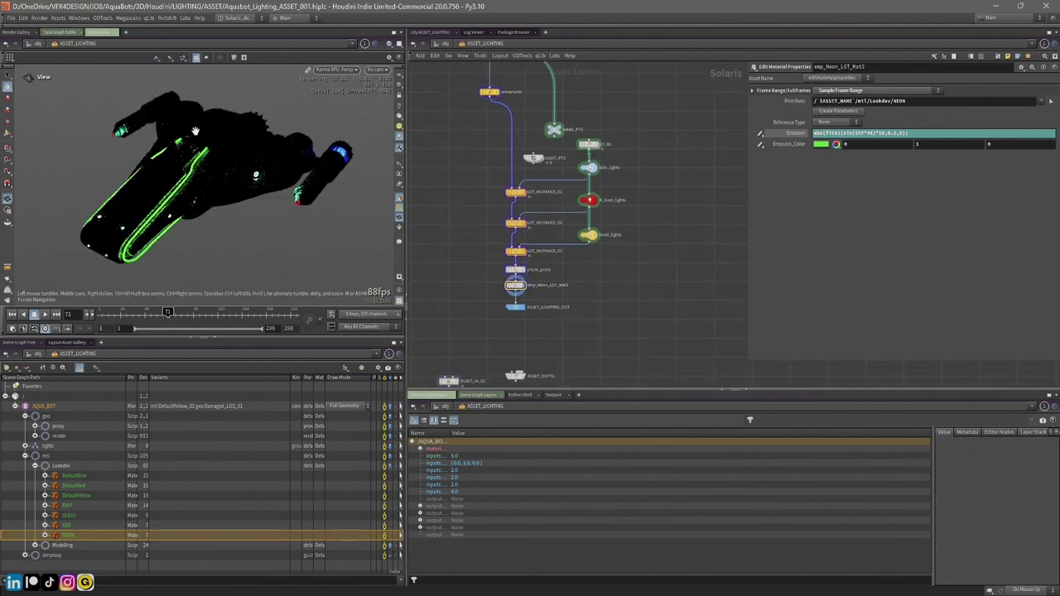
left_click_drag(248, 199, 112, 194)
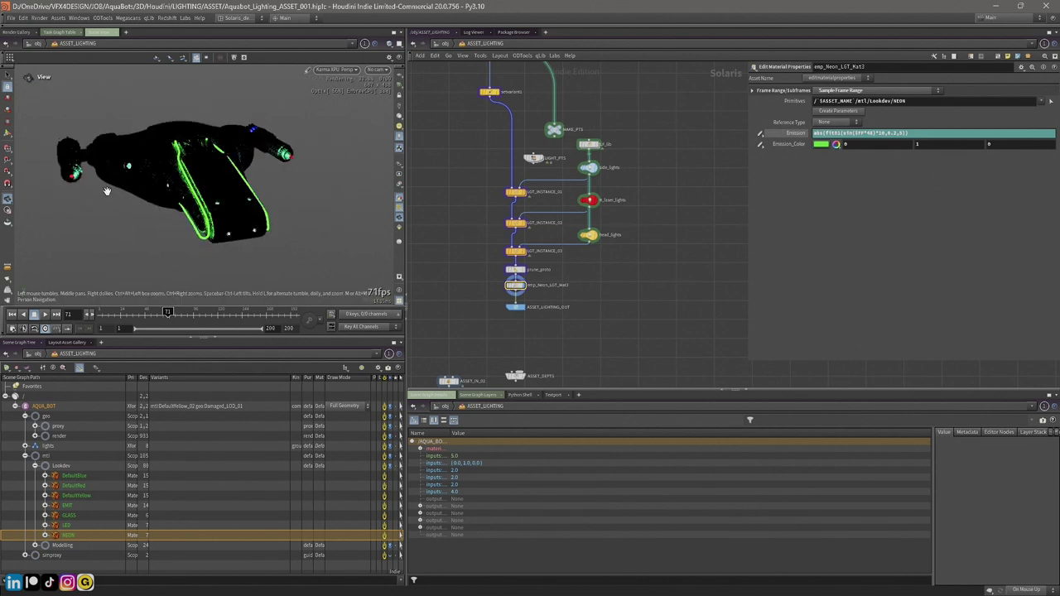
Step: Select the light, filter, instance and prune nodes and inspect the ship's rendered lights up close and from another angle
left_click_drag(462, 108, 610, 299)
right_click_drag(107, 170, 181, 176)
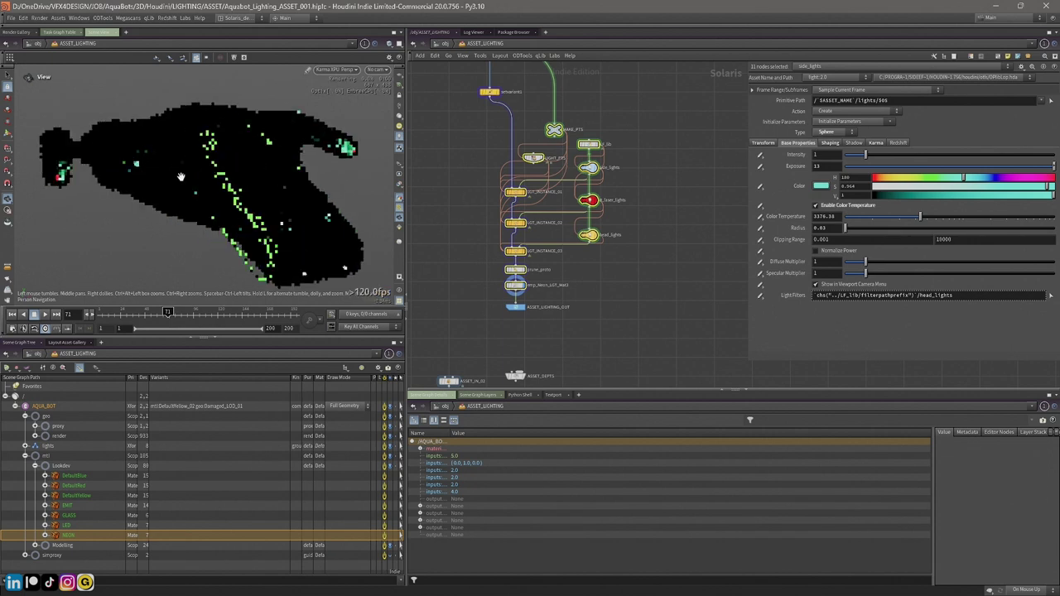
left_click(401, 212)
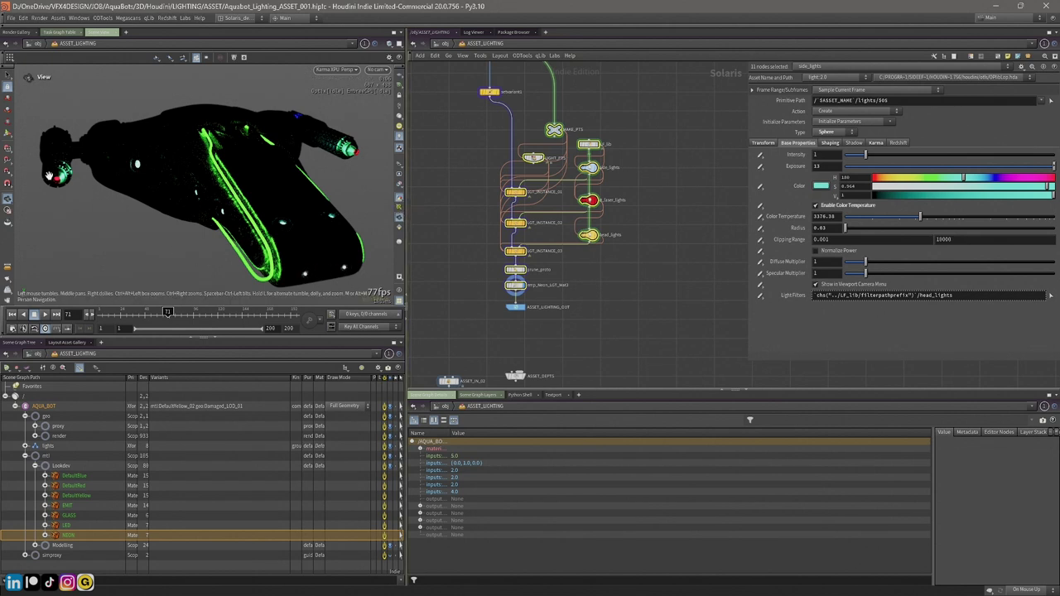
left_click_drag(349, 147, 190, 158)
Step: Bypass and re-enable emp_Neon_LGT_Mat3 to compare the neon strips, and scrub to frame 36 to check the animated emission
scroll(509, 276, "up", 3)
left_click(511, 275)
key("Escape")
left_click(517, 290)
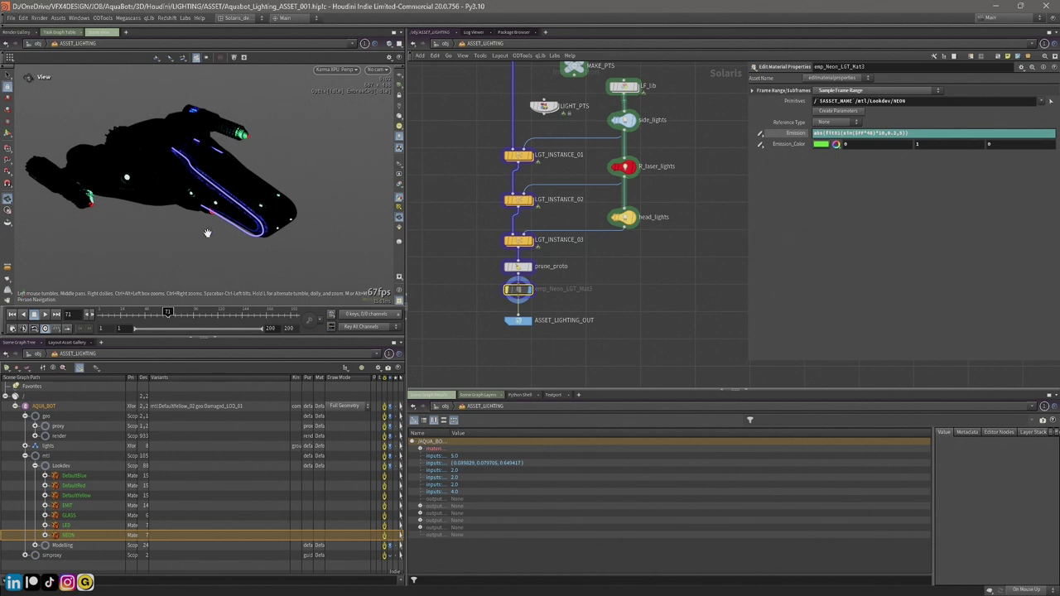
left_click(506, 280)
left_click_drag(211, 313, 126, 313)
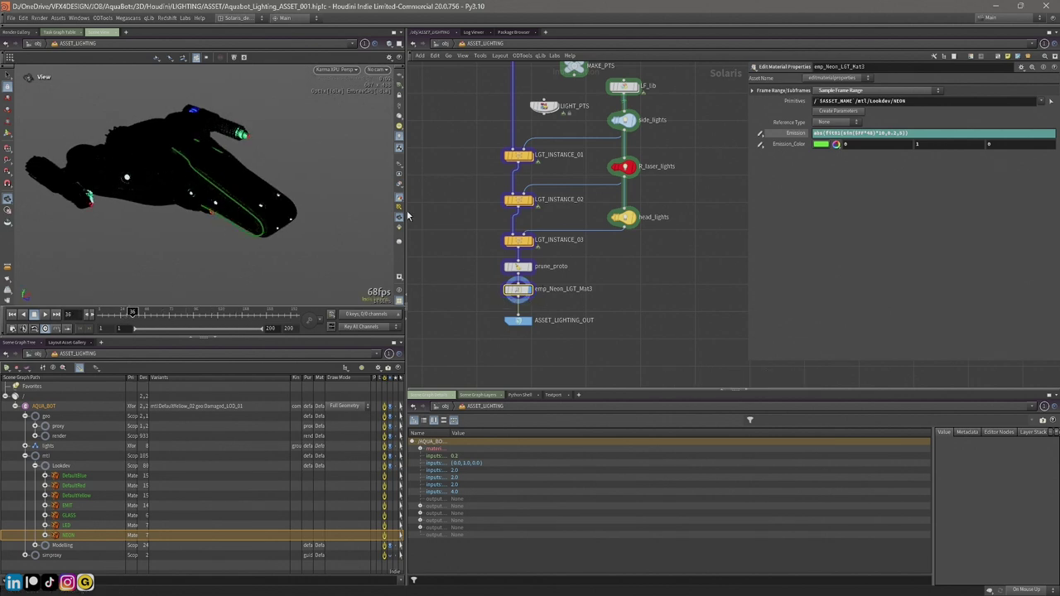
Step: Switch the viewport renderer back to Houdini GL
scroll(478, 163, "down", 2)
middle_click_drag(478, 159, 486, 207)
scroll(485, 205, "down", 2)
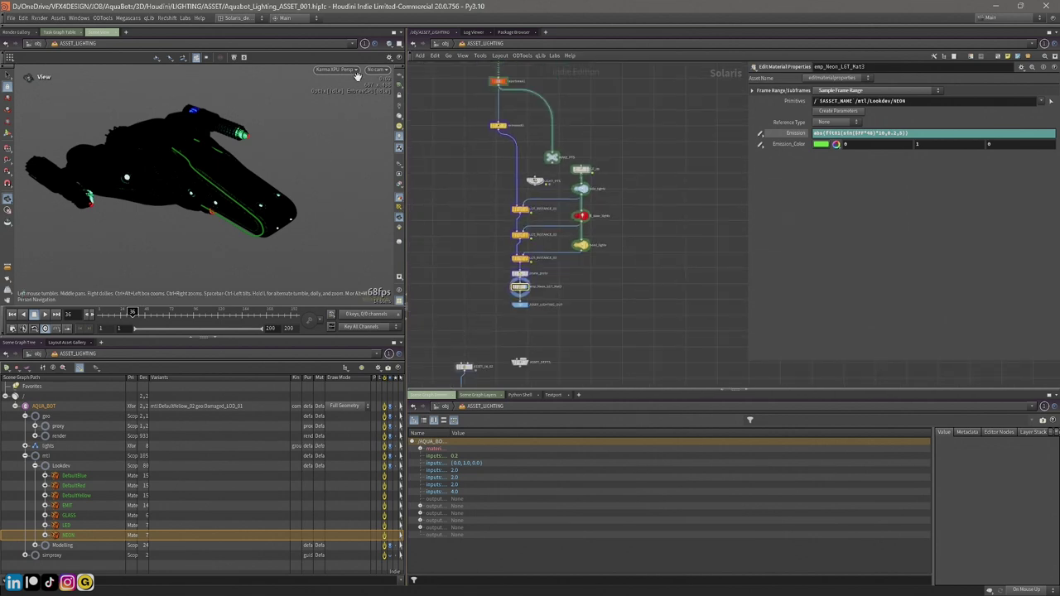
left_click(352, 73)
left_click(347, 108)
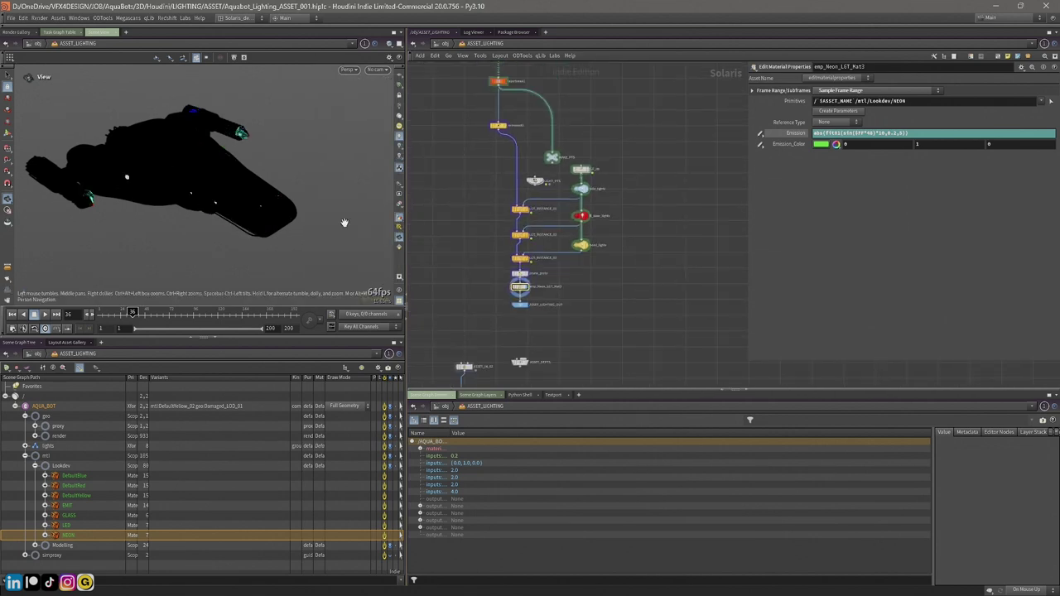
Step: Open the ASSET_LIGHTING_OUT USD ROP settings and widen the parameter area to read the output file path
scroll(538, 265, "up", 2)
left_click(569, 230)
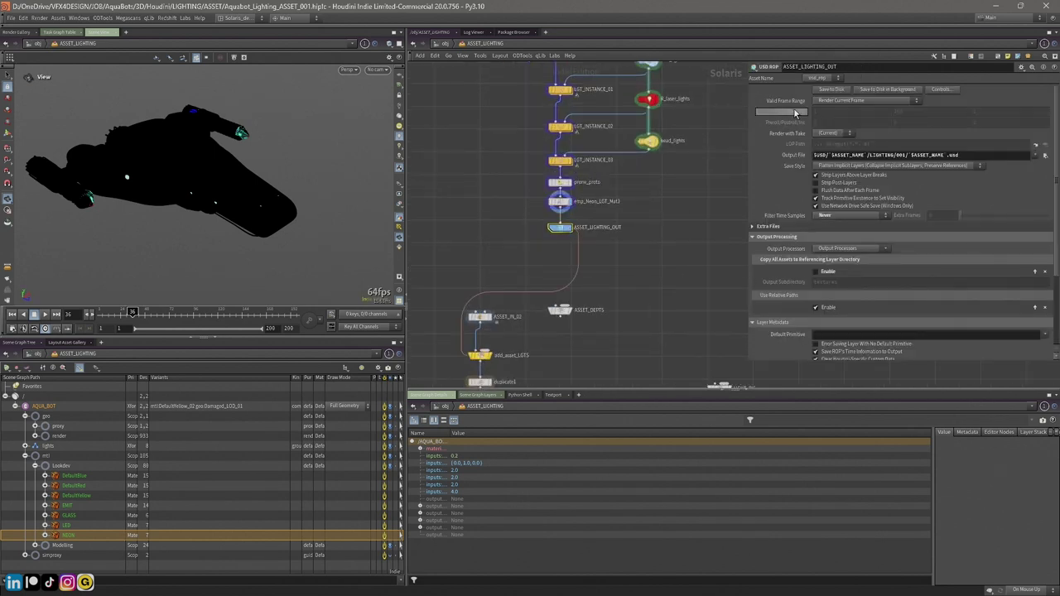
left_click_drag(748, 140, 604, 141)
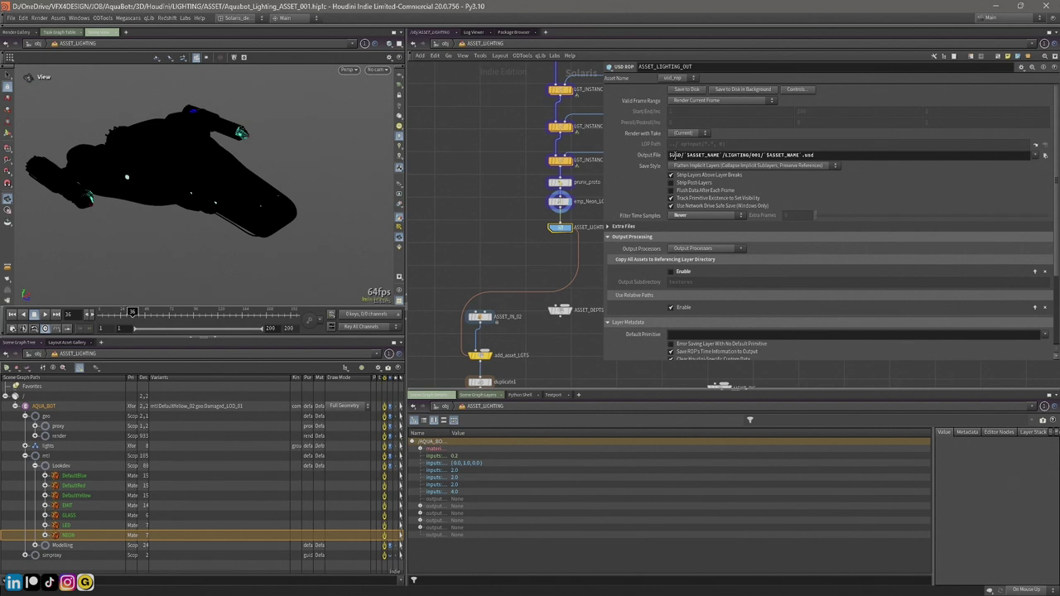
Step: Browse the USD asset folders to AQUA_BOT/LIGHTING/001 in File Explorer to check the exported lighting USD file, and return to Houdini
left_click(155, 583)
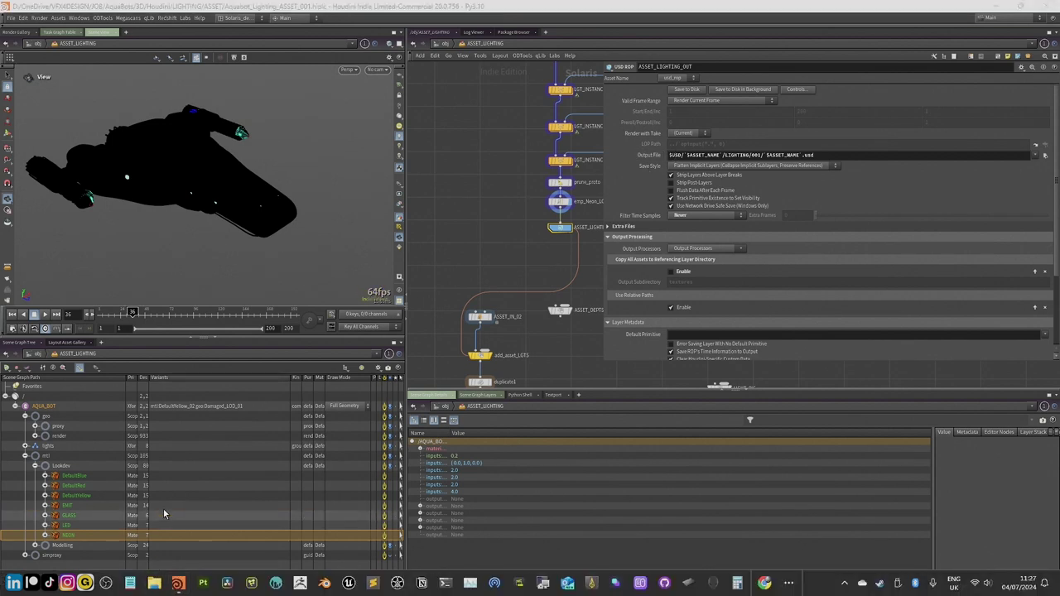
left_click(238, 313)
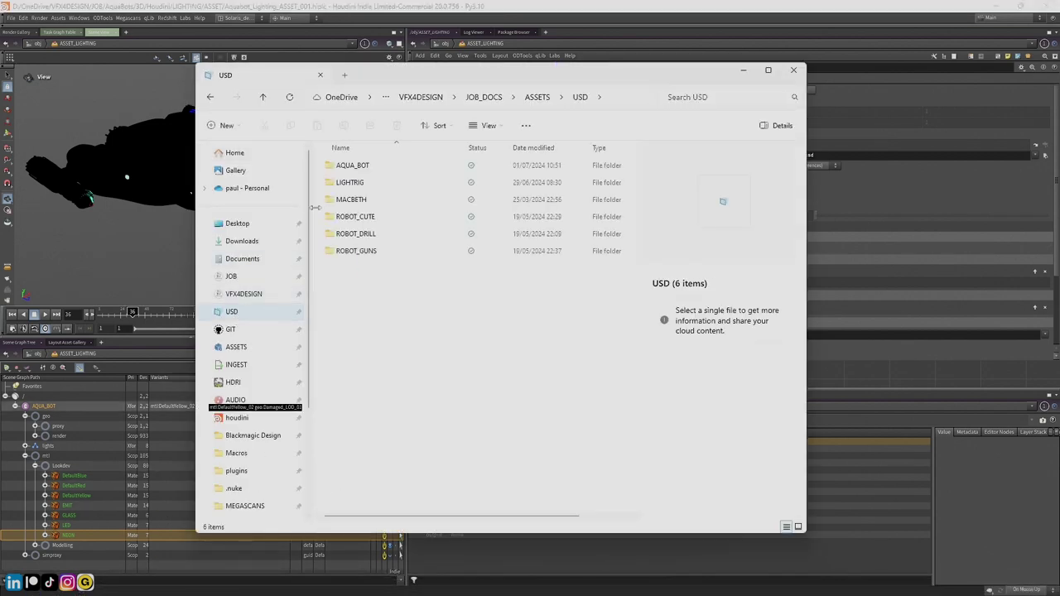
left_click(331, 169)
double_click(334, 169)
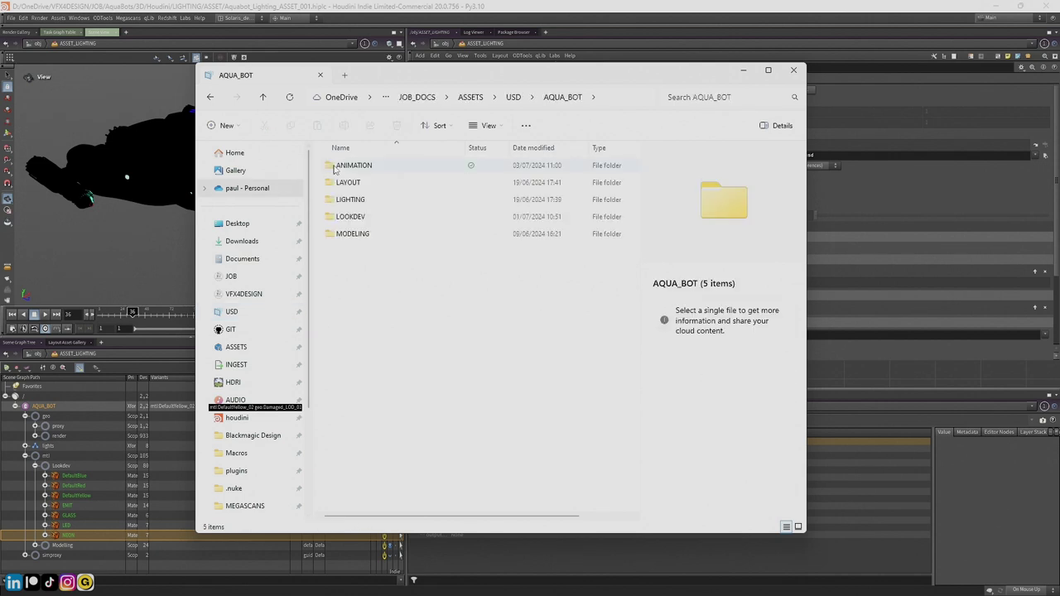
left_click(366, 200)
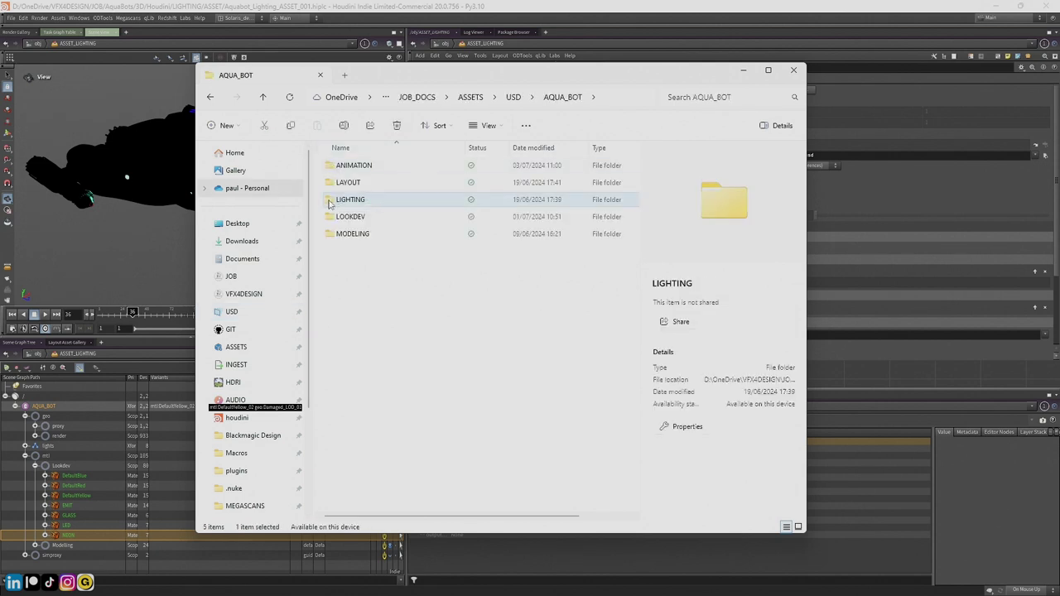
double_click(330, 202)
double_click(336, 166)
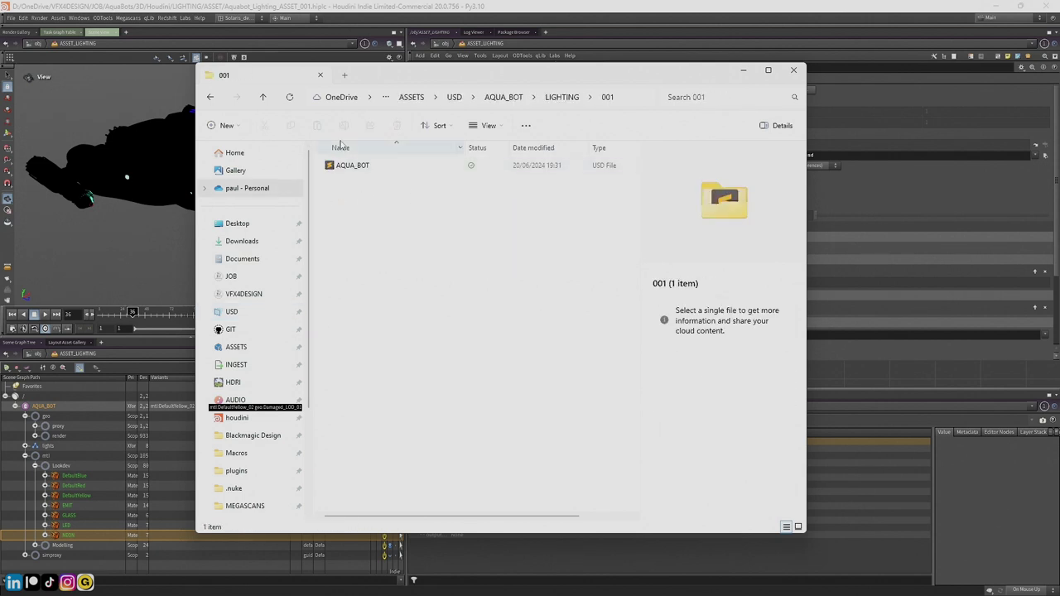
left_click(443, 8)
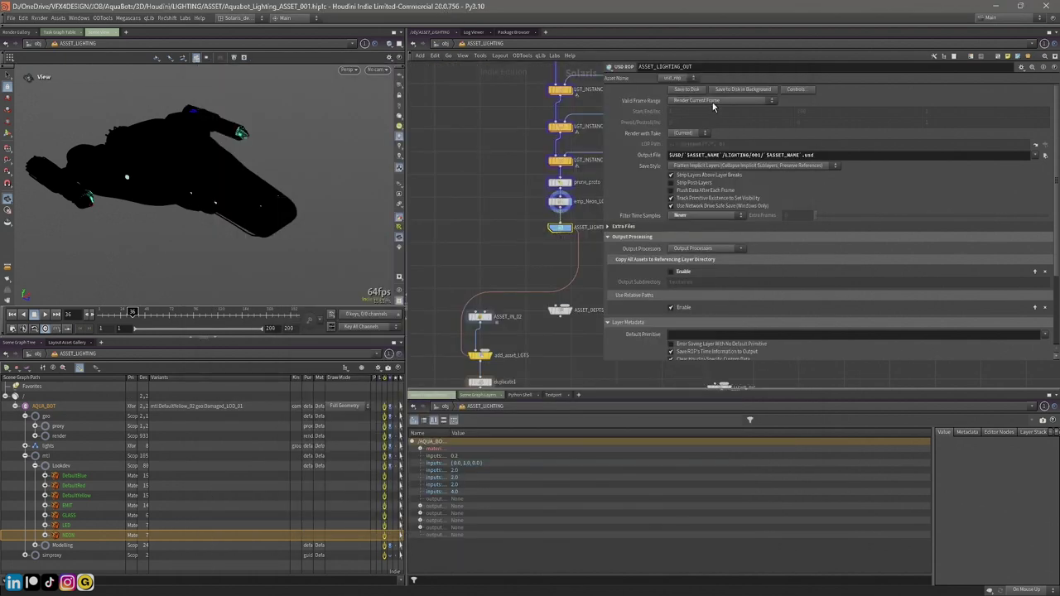
Step: Display the ASSET_IN_02 asset reference node with a narrower parameter area and review its reference file path
scroll(591, 235, "up", 3)
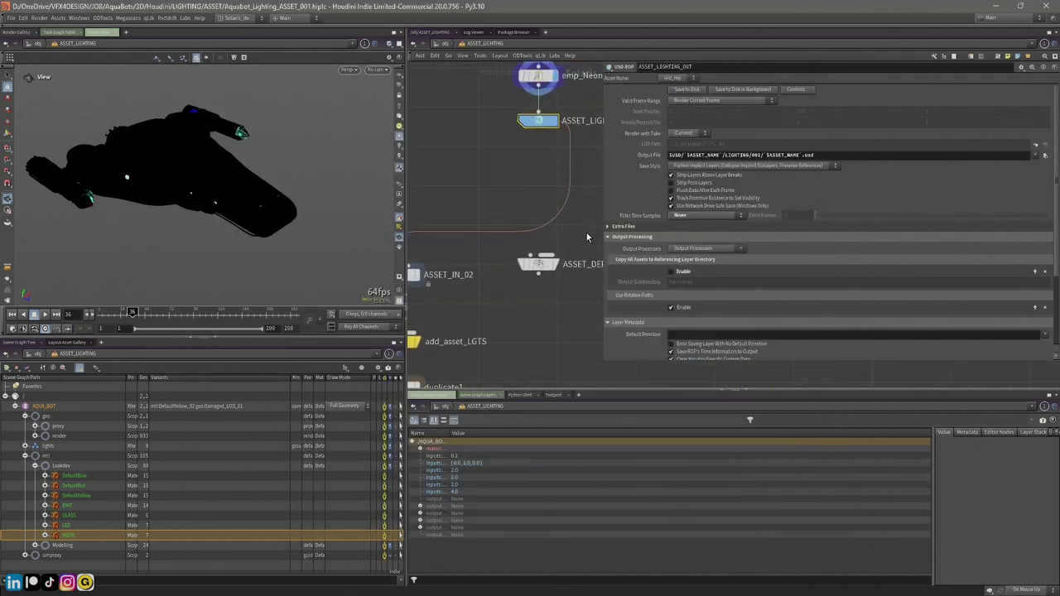
left_click_drag(599, 217, 670, 218)
scroll(588, 227, "down", 1)
middle_click_drag(570, 257, 640, 198)
scroll(622, 235, "down", 1)
scroll(568, 237, "up", 1)
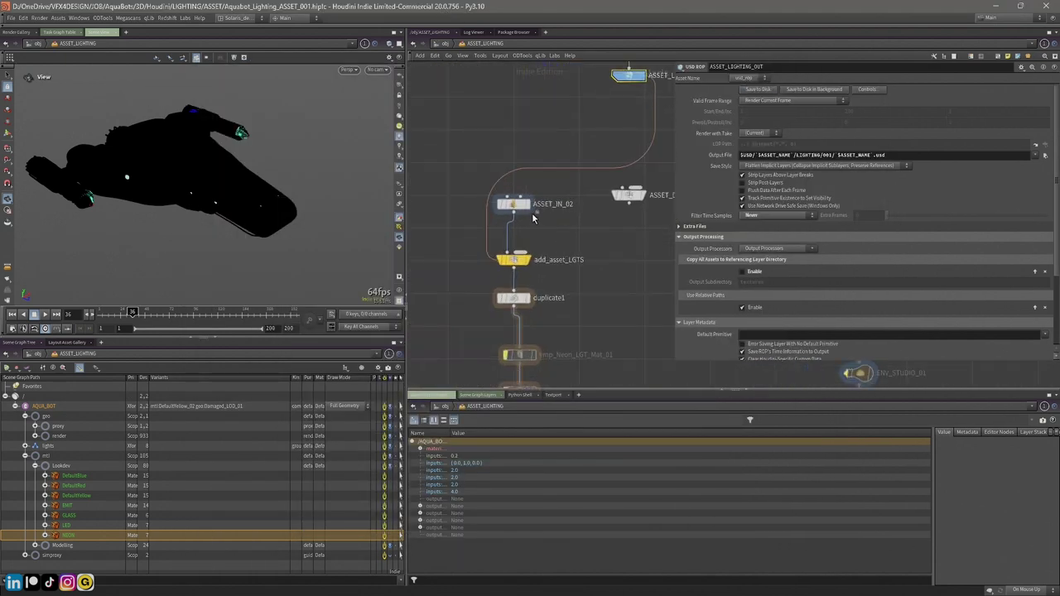
left_click(514, 206)
scroll(548, 173, "up", 2)
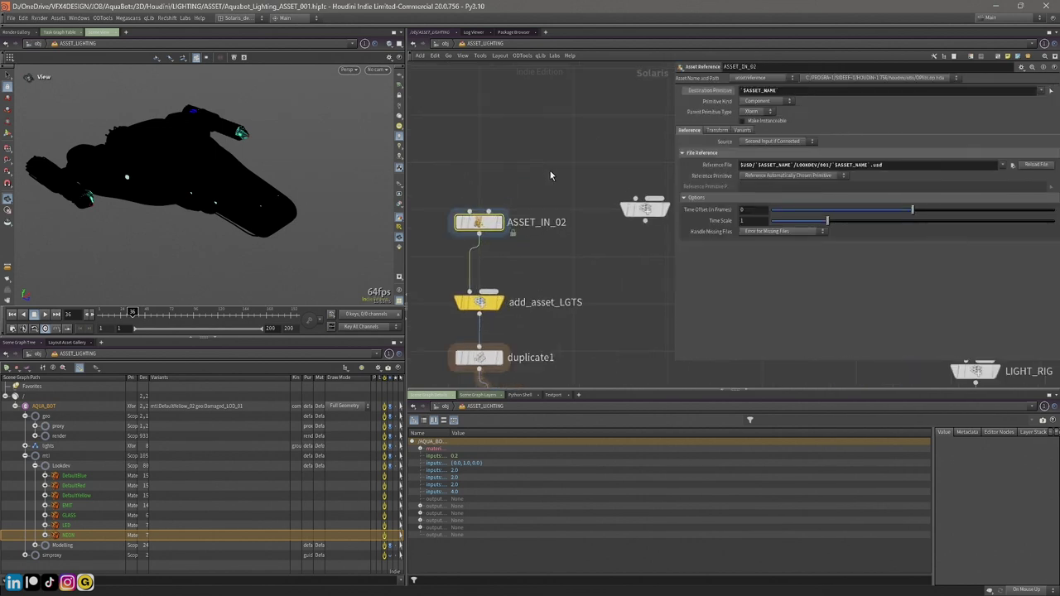
scroll(551, 175, "down", 1)
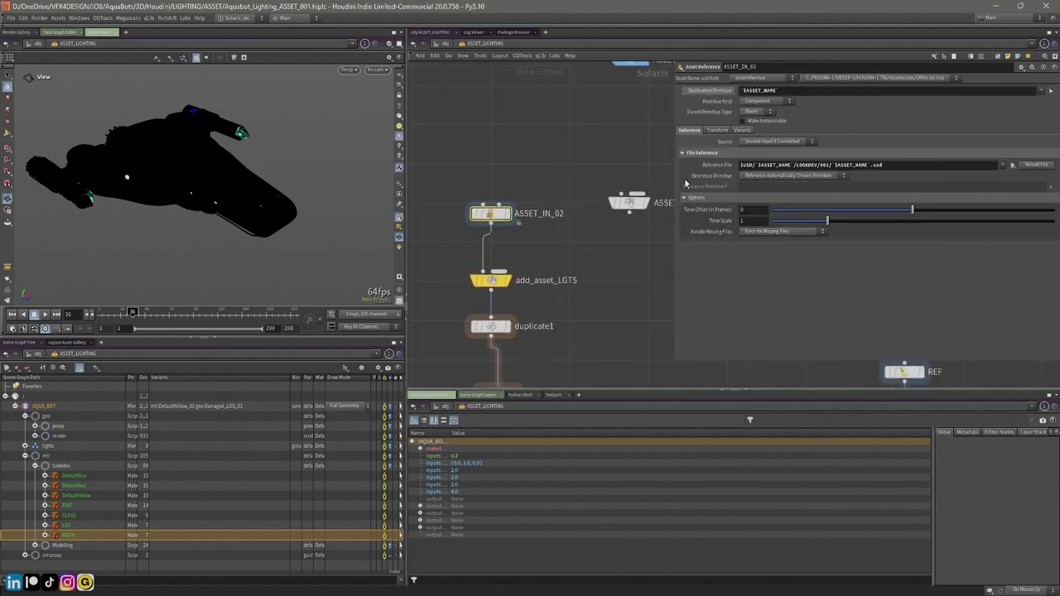
left_click(507, 215)
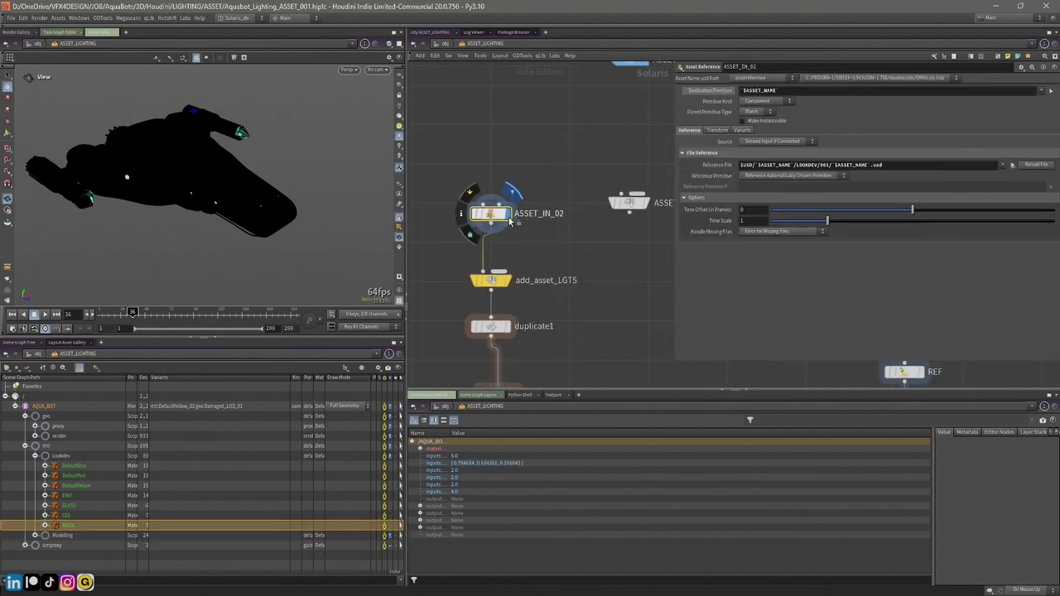
Step: Display the add_asset_LGTS sublayer node, inspect the ship's lights up close and disable its first sublayer file
left_click(492, 281)
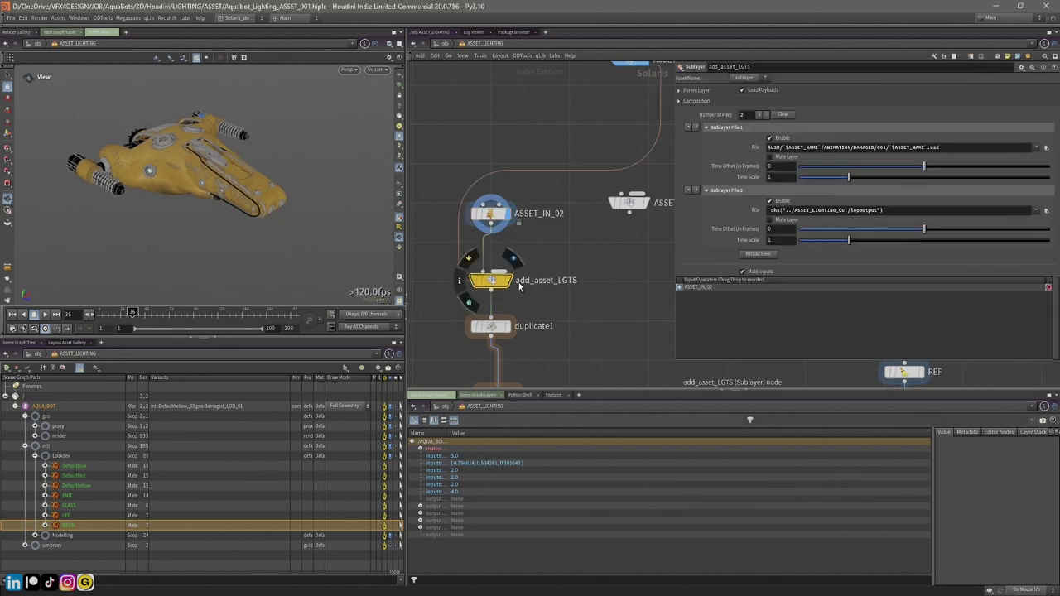
middle_click_drag(562, 288, 560, 265)
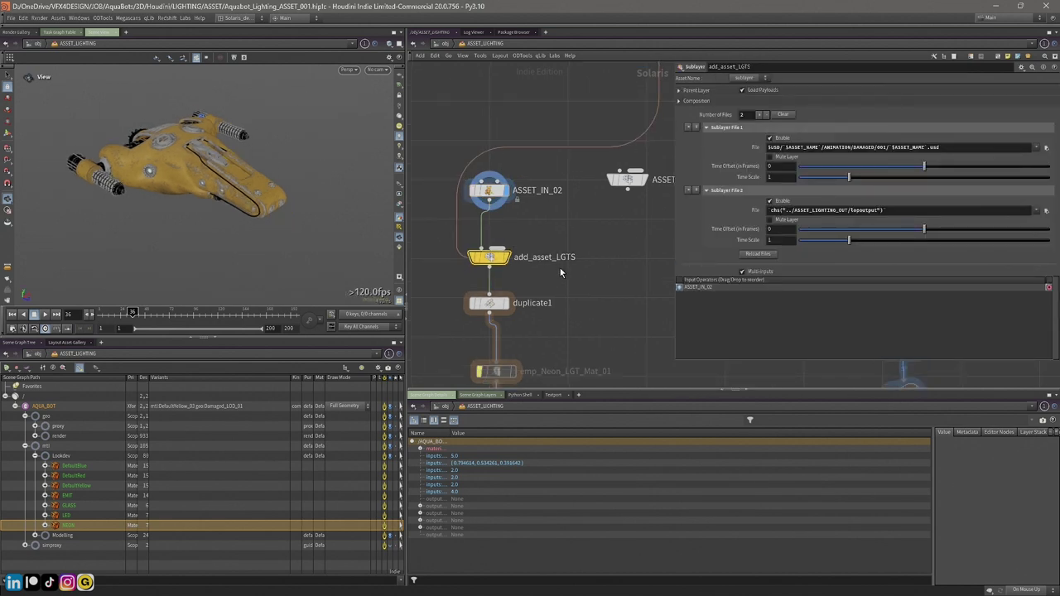
left_click(507, 258)
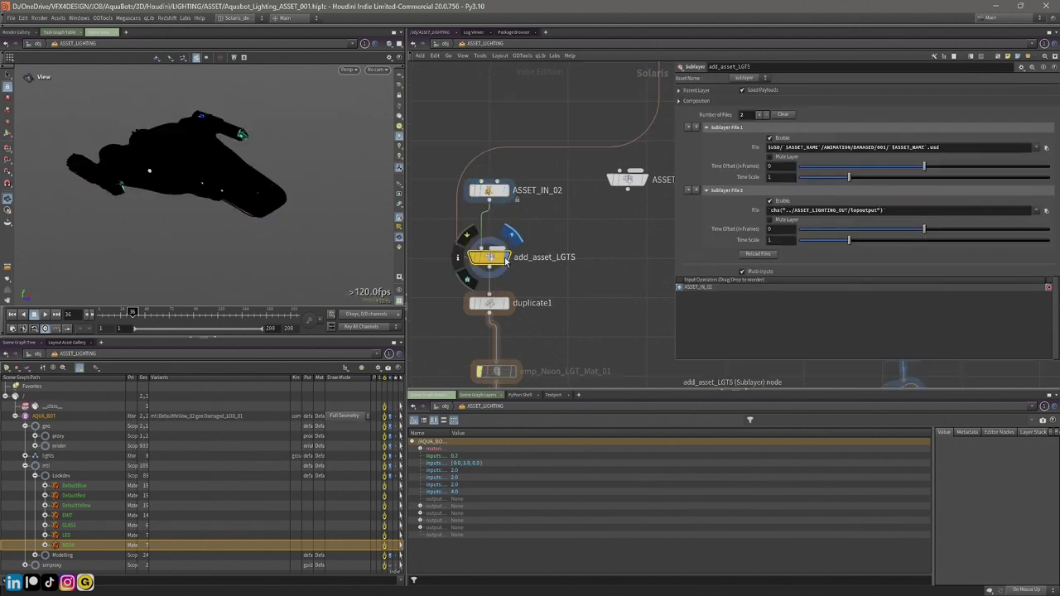
left_click_drag(173, 150, 237, 208)
scroll(529, 256, "down", 5)
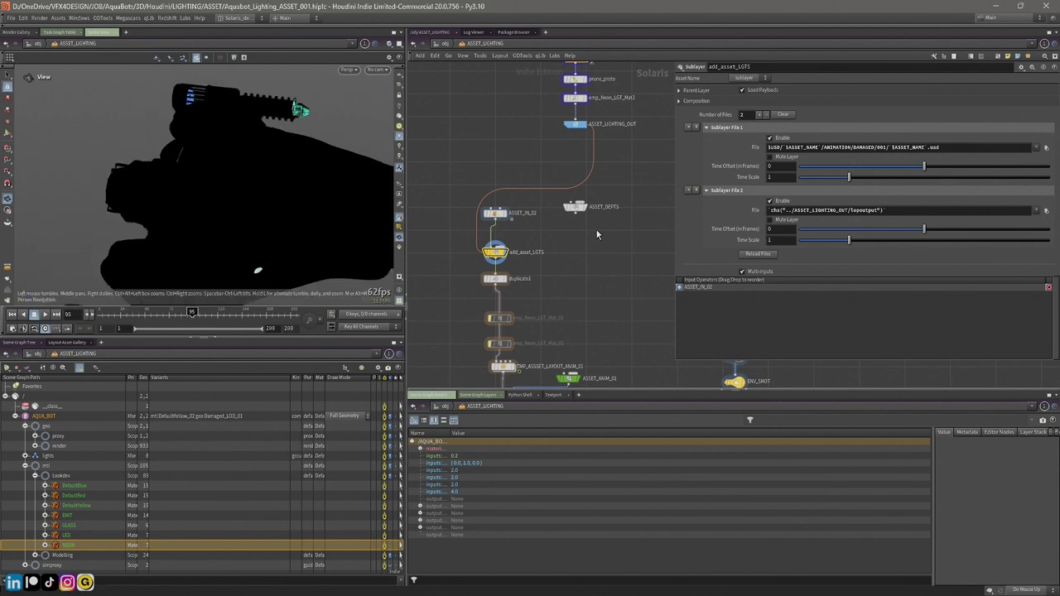
left_click(770, 138)
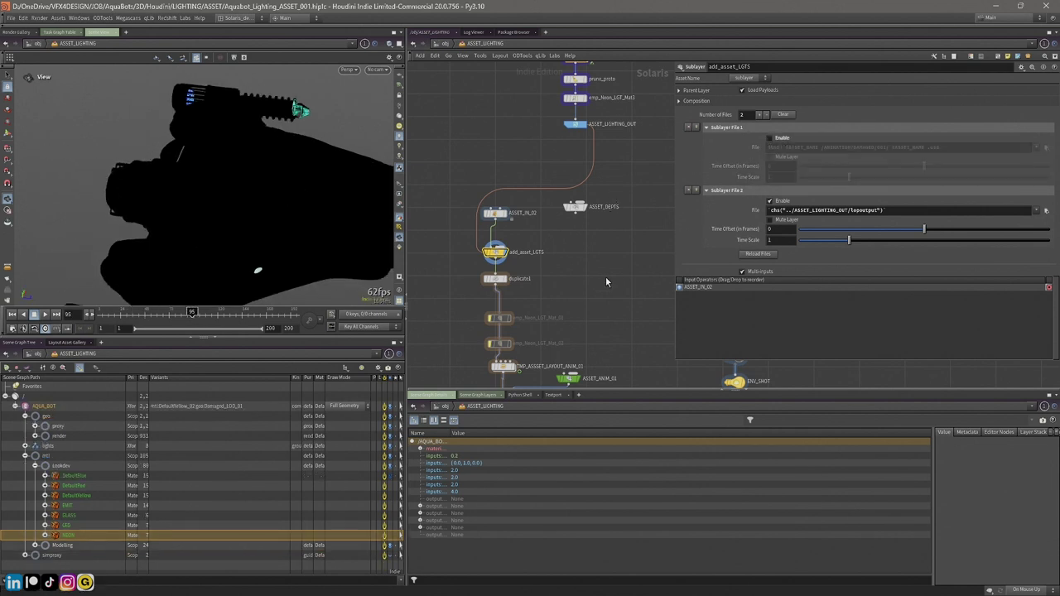
Step: Display the duplicate1 node, collapse AQUA_BOT_02 in the scene graph and select it to examine the duplicated ships
middle_click_drag(605, 282, 568, 176)
left_click(470, 187)
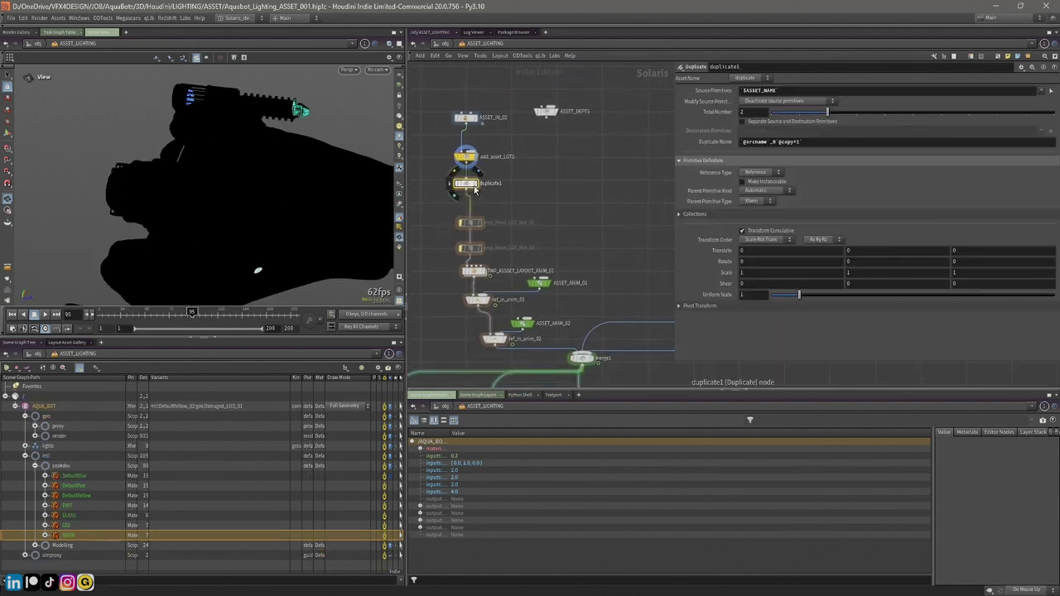
left_click(476, 189)
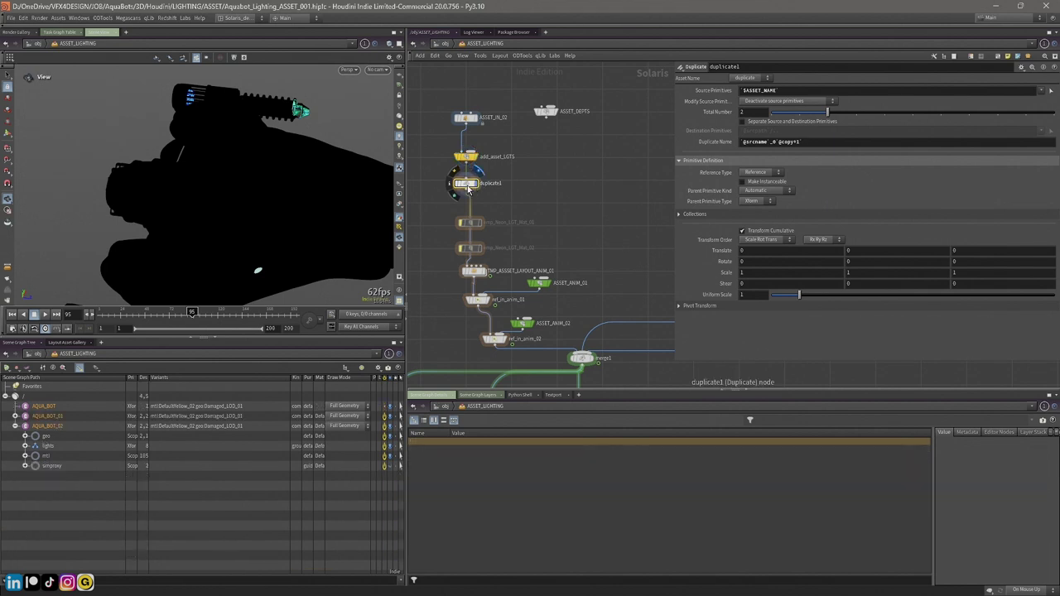
scroll(228, 176, "down", 4)
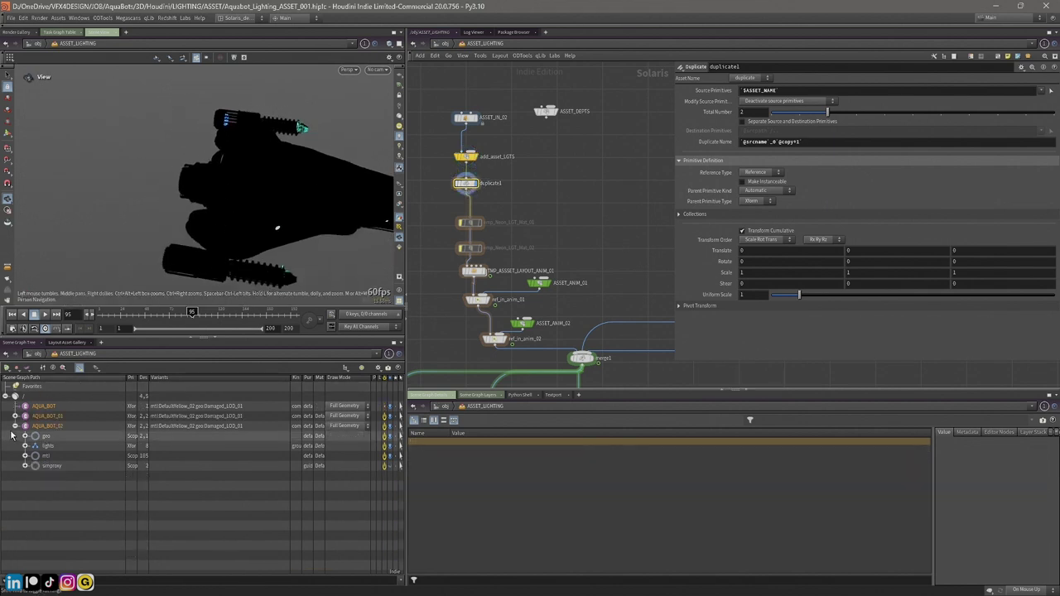
left_click(15, 427)
left_click(50, 427)
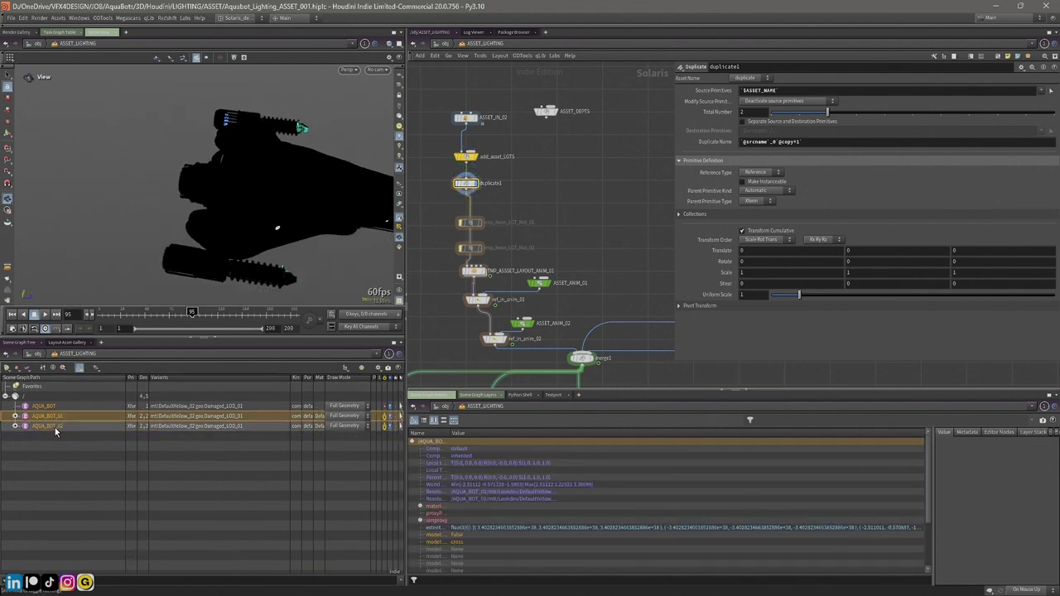
left_click_drag(193, 197, 196, 175)
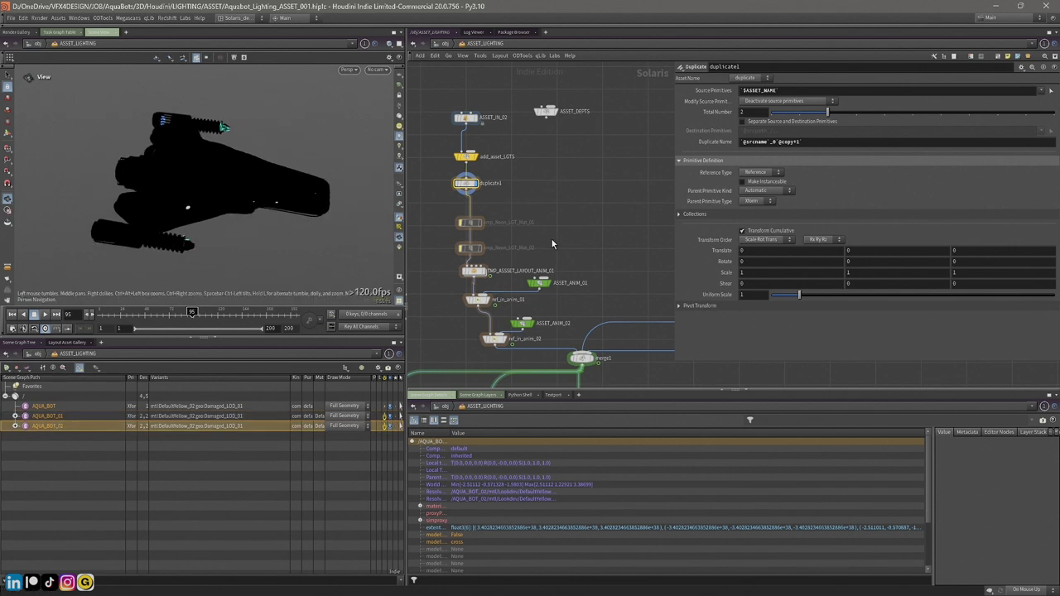
Step: Display the TMP_ASSSET_LAYOUT_ANIM_01 subnetwork to view both ships spread apart, and widen the network area
middle_click_drag(554, 239, 564, 154)
scroll(566, 156, "up", 1)
left_click(475, 205)
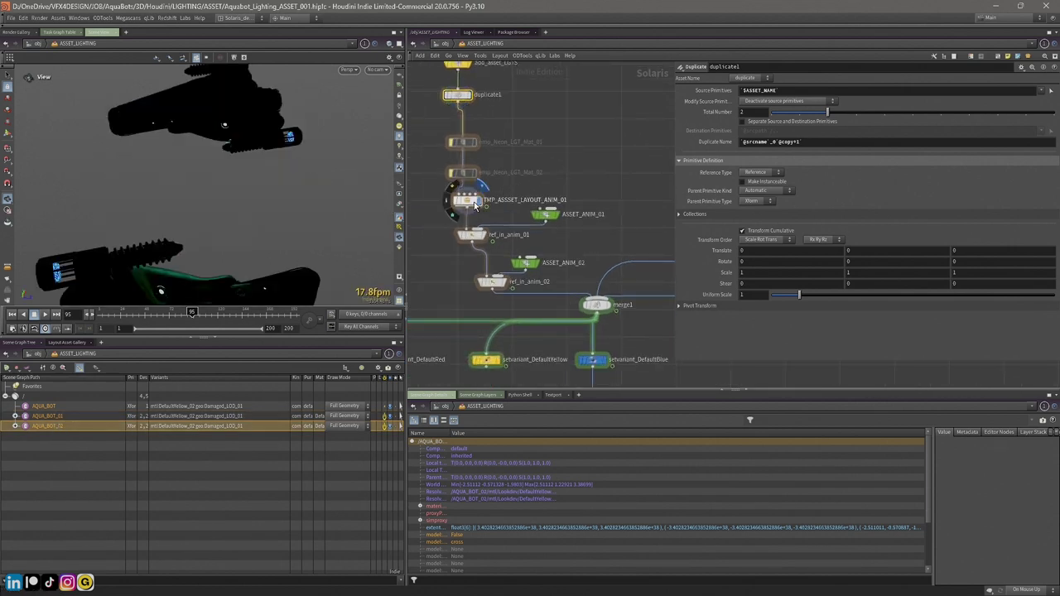
left_click(472, 202)
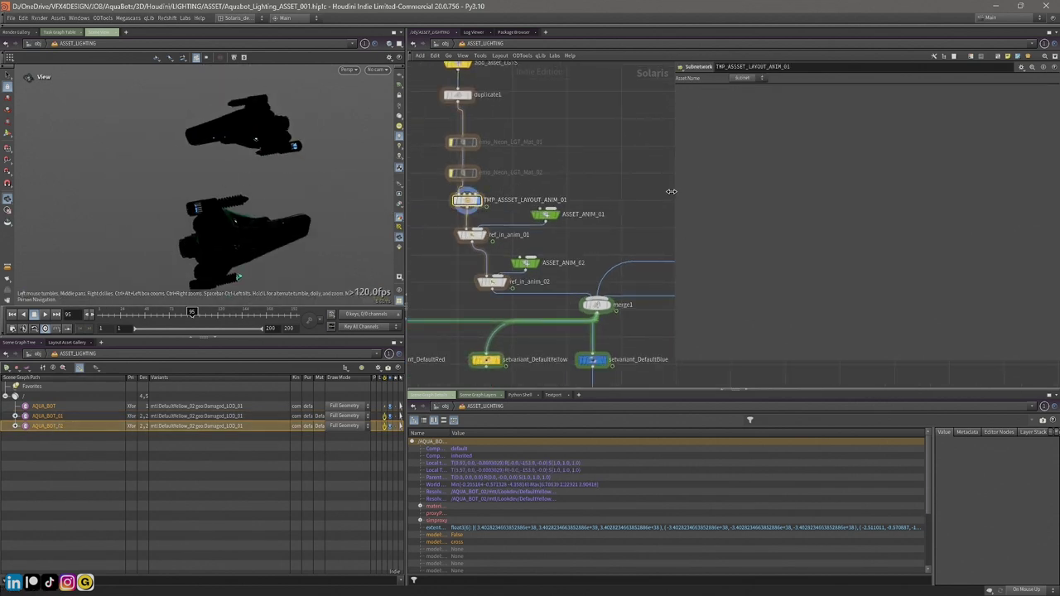
left_click_drag(672, 192, 732, 194)
scroll(471, 246, "up", 1)
middle_click_drag(472, 246, 476, 202)
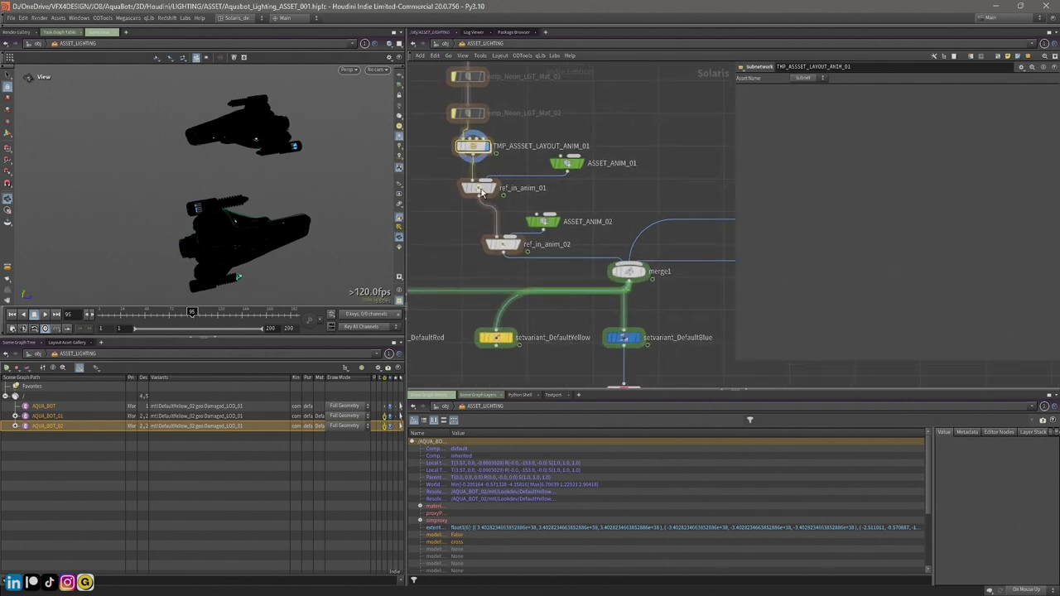
Step: Open the ref_in_anim_01 reference settings and scrub to frame 191 to check the animation of both ships
left_click(480, 191)
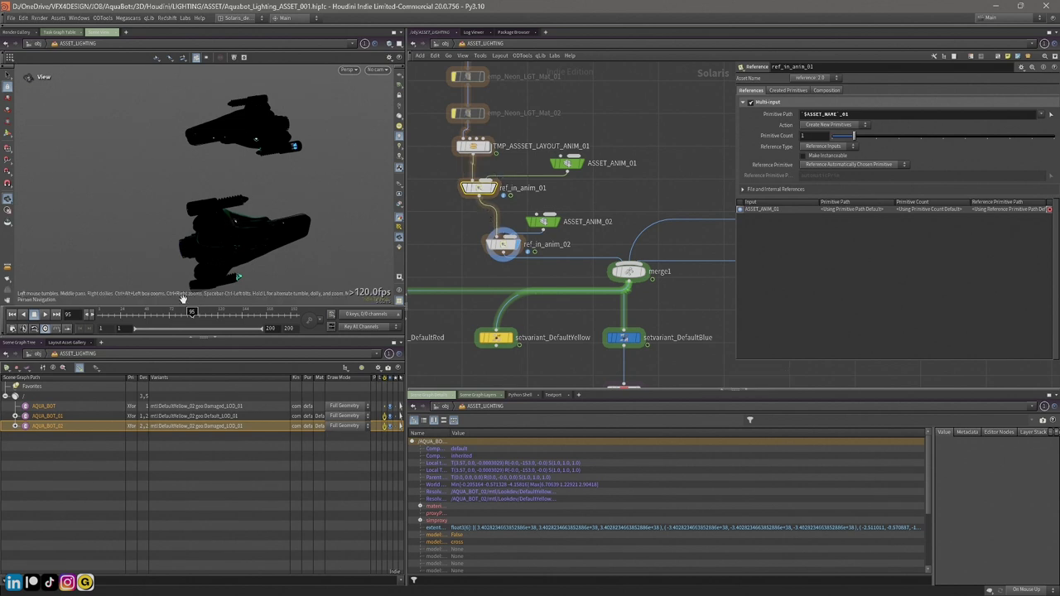
left_click_drag(159, 314, 291, 314)
middle_click_drag(580, 325, 536, 229)
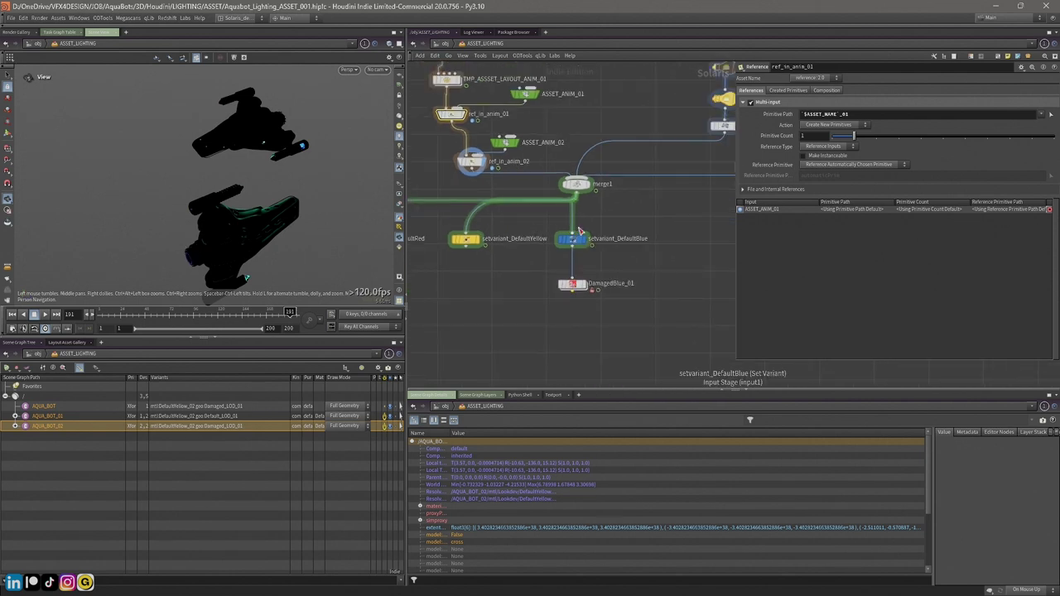
Step: Display the merge1 node, look through RENDER_CAM_01 and scrub back to frame 25 to review the shot
middle_click_drag(612, 208, 551, 241)
scroll(551, 241, "down", 2)
left_click(531, 226)
left_click(522, 225)
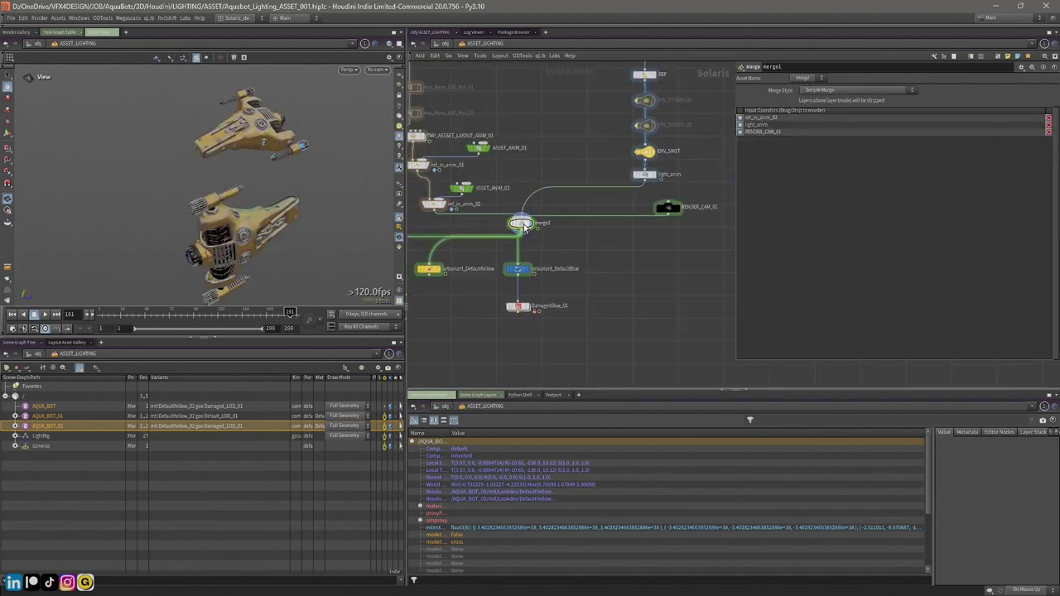
left_click(377, 70)
left_click(394, 90)
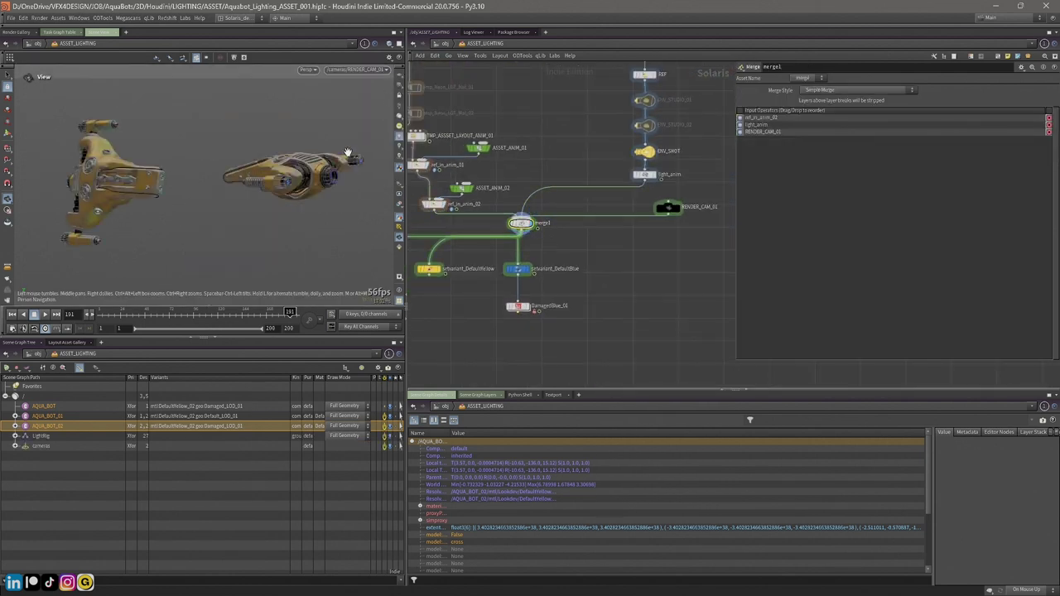
left_click_drag(187, 315, 121, 316)
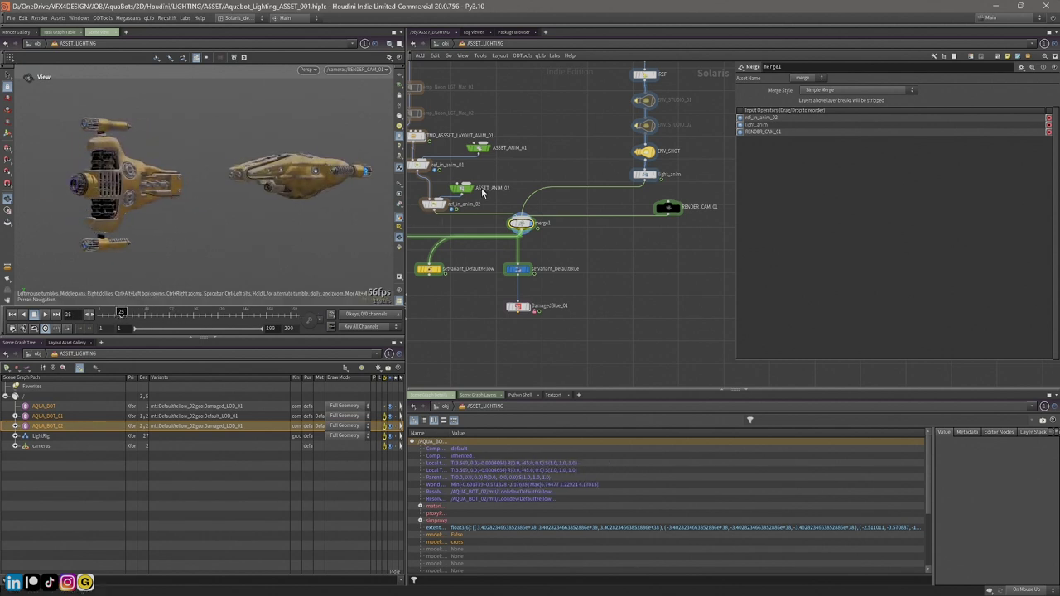
Step: Select the ENV_SHOT dome light and review its transform and Karma settings
key("h")
left_click(400, 218)
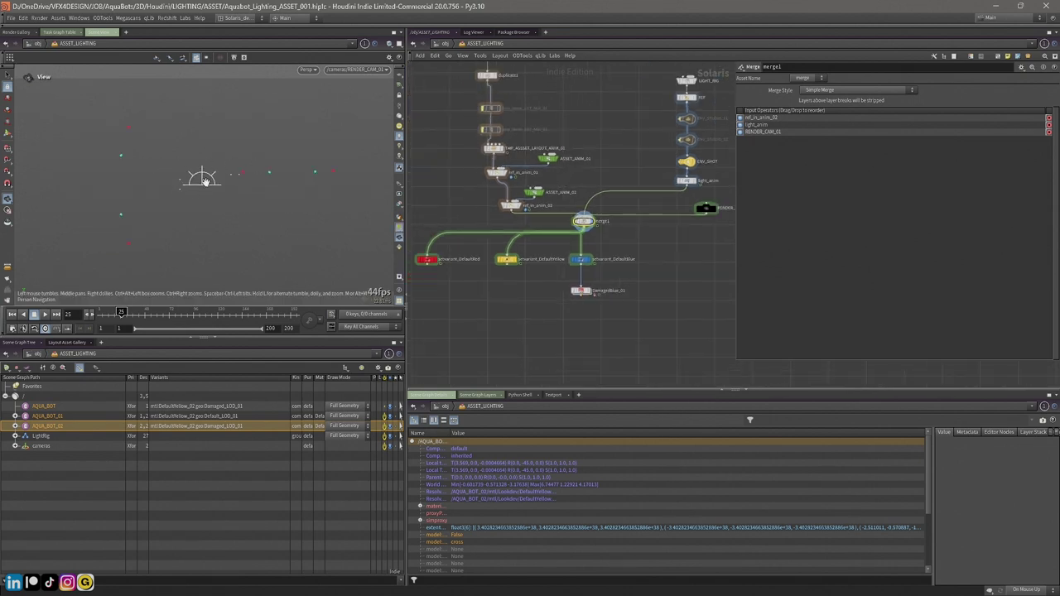
middle_click_drag(686, 260, 645, 292)
left_click(647, 193)
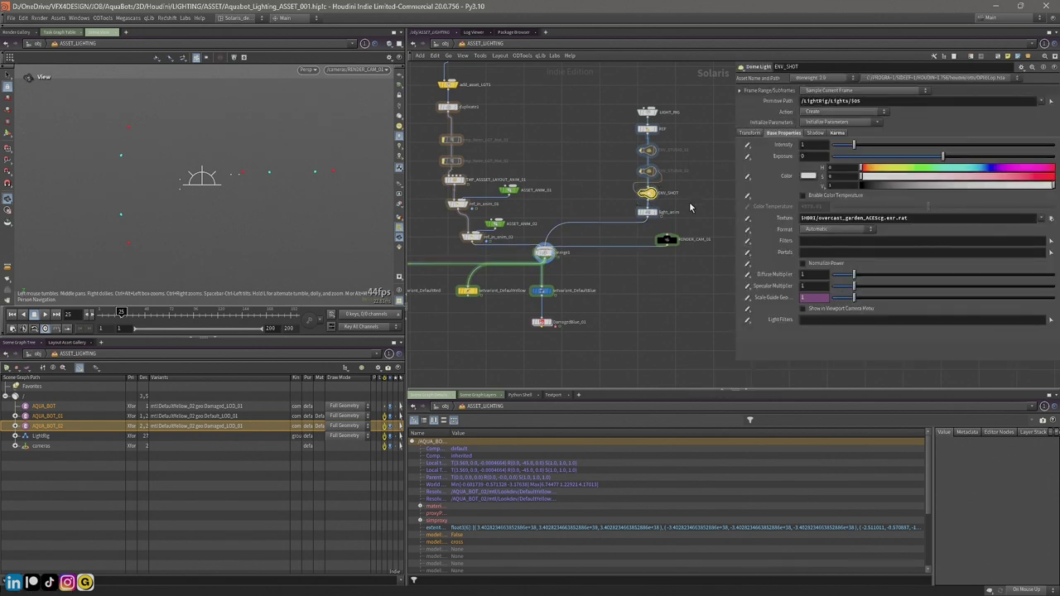
left_click(804, 134)
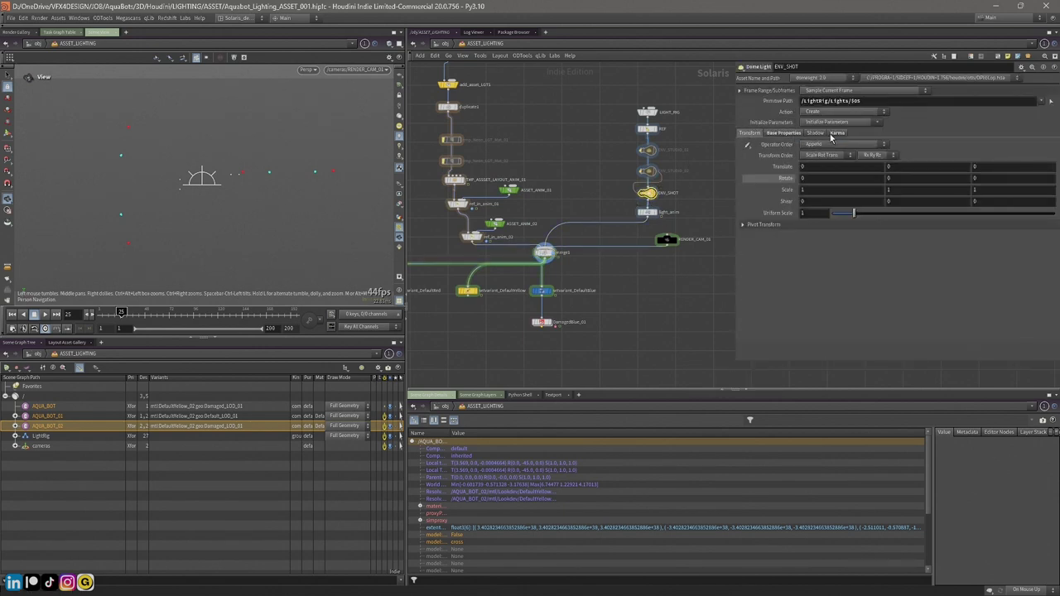
left_click(836, 134)
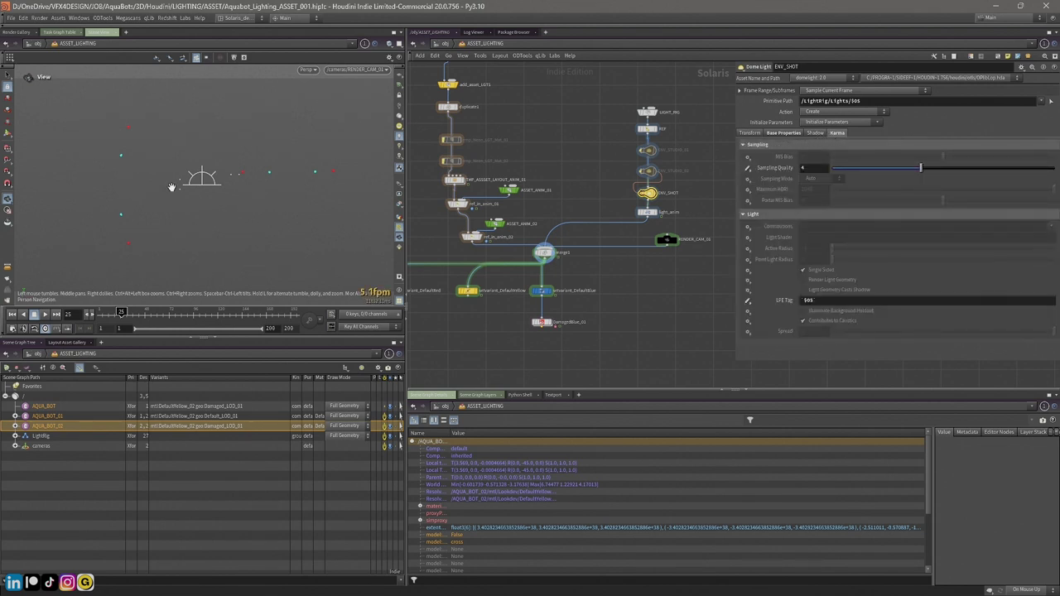
Step: Scrub to frame 200 and leave the render camera by orbiting the view to check the scene's animation
left_click_drag(121, 313, 151, 311)
left_click_drag(316, 309, 318, 310)
scroll(457, 320, "down", 1)
middle_click_drag(476, 340, 508, 303)
scroll(506, 300, "up", 1)
left_click_drag(283, 199, 256, 172)
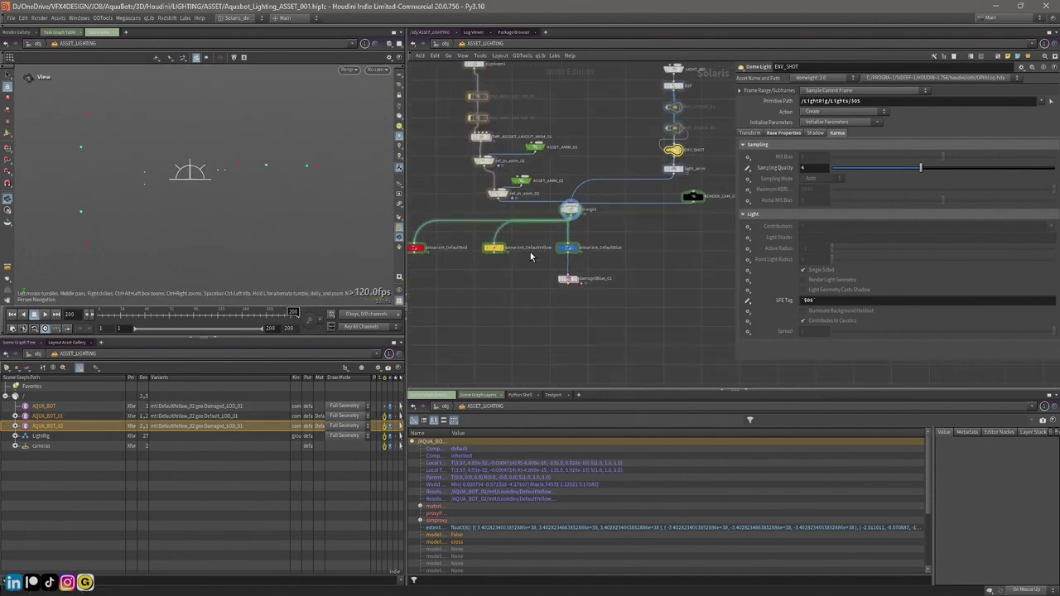
Step: Examine the light instance, prune and ASSET_LIGHTING_OUT nodes in the upper part of the network again
scroll(528, 252, "down", 1)
scroll(567, 151, "down", 2)
middle_click_drag(566, 129, 554, 262)
middle_click_drag(575, 183, 568, 267)
scroll(568, 266, "up", 2)
scroll(616, 156, "down", 1)
middle_click_drag(628, 157, 622, 222)
scroll(621, 222, "up", 1)
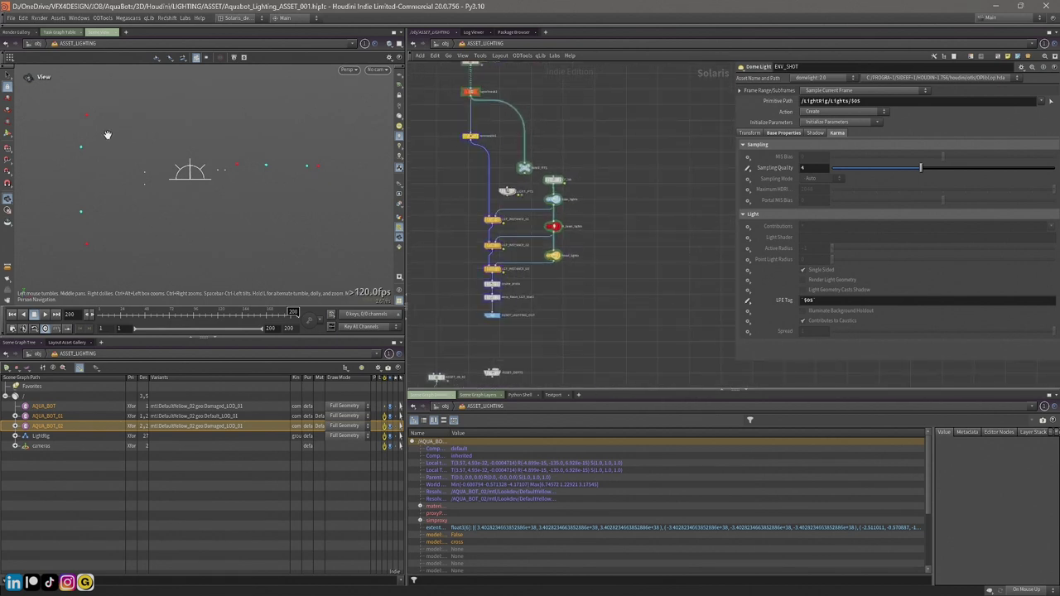
Step: Select the whole group of asset lighting nodes in the upper part of the network
middle_click_drag(584, 328, 613, 244)
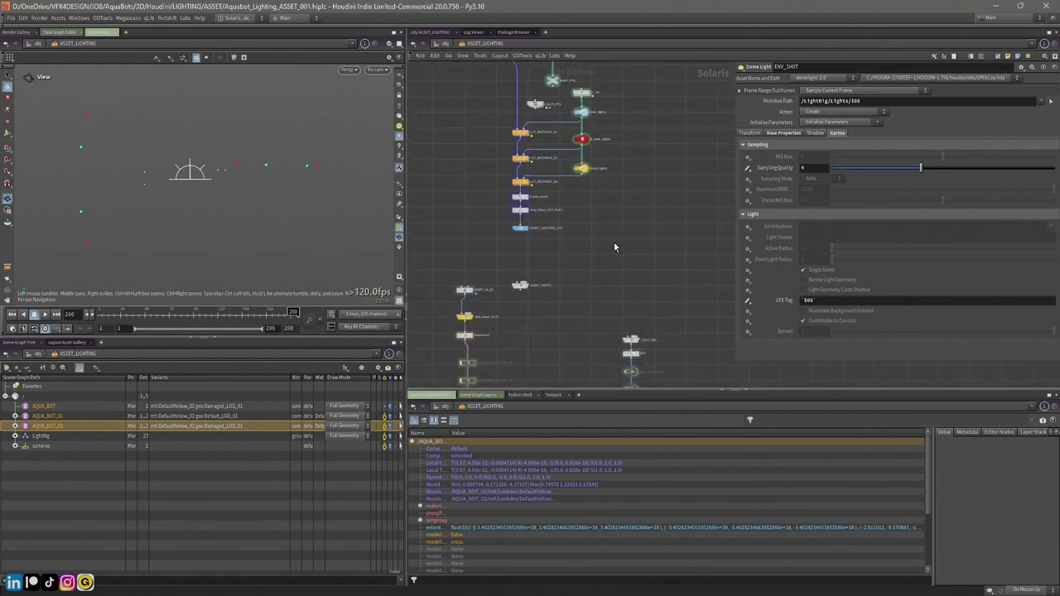
scroll(590, 235, "up", 1)
scroll(445, 171, "down", 2)
middle_click_drag(440, 168, 480, 235)
scroll(469, 176, "down", 1)
left_click_drag(447, 77, 602, 269)
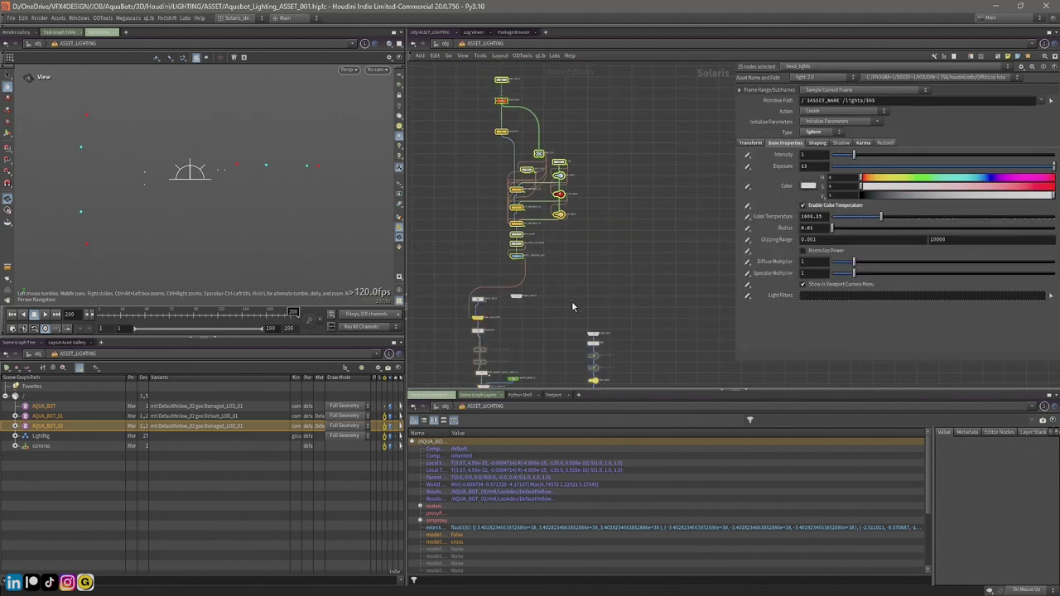
Step: Select the add_asset_LGTS sublayer node and review its sublayer file settings and the nodes below it
scroll(596, 225, "up", 3)
scroll(444, 250, "up", 2)
left_click(474, 258)
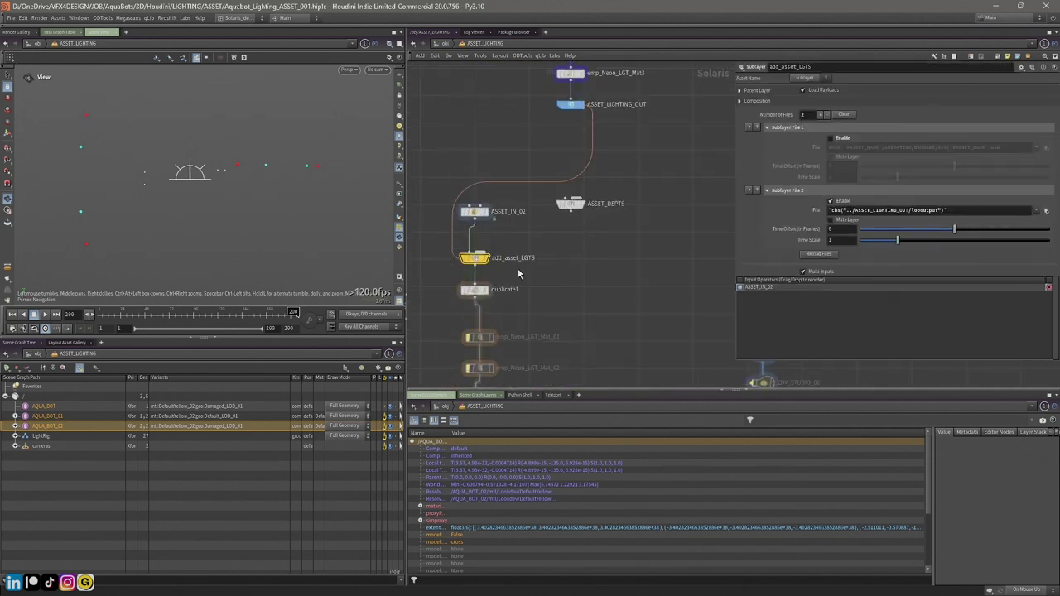
middle_click_drag(558, 281, 578, 192)
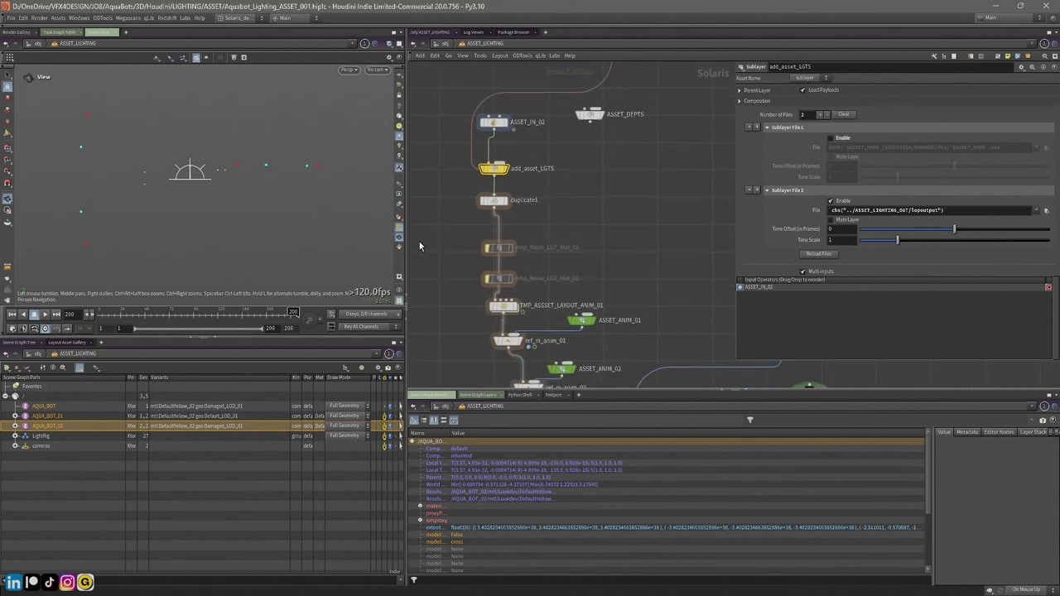
Step: Bring the ships' geometry back into the viewport and look through RENDER_CAM_01
left_click(399, 219)
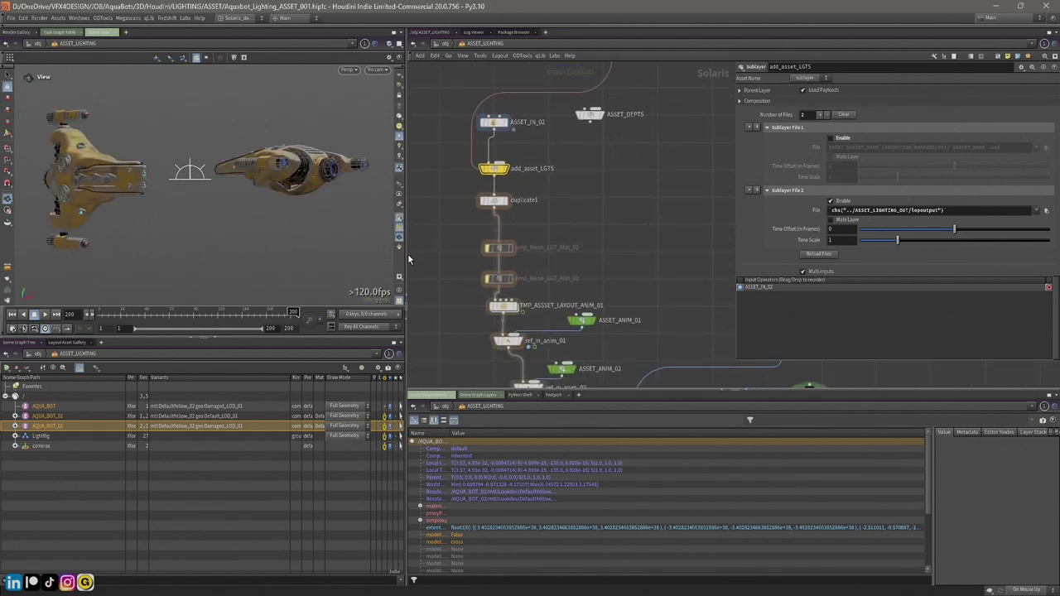
left_click(377, 69)
left_click(406, 93)
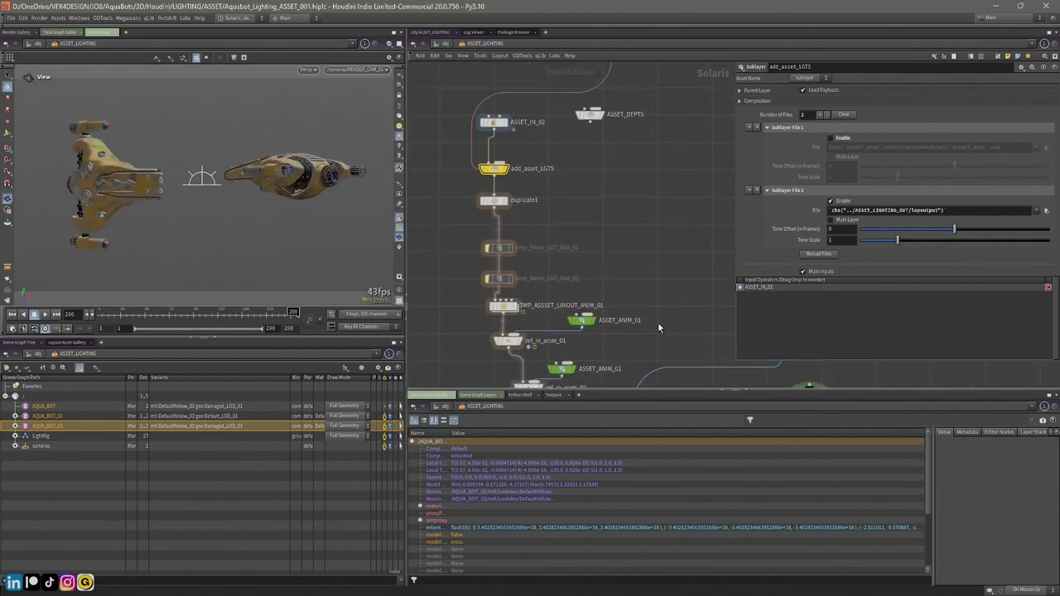
Step: Display and select the DamagedBlue_01 Karma rendering node, and switch the viewport renderer to Karma XPU
scroll(662, 324, "down", 2)
middle_click_drag(662, 325, 581, 152)
scroll(576, 290, "up", 2)
left_click(563, 283)
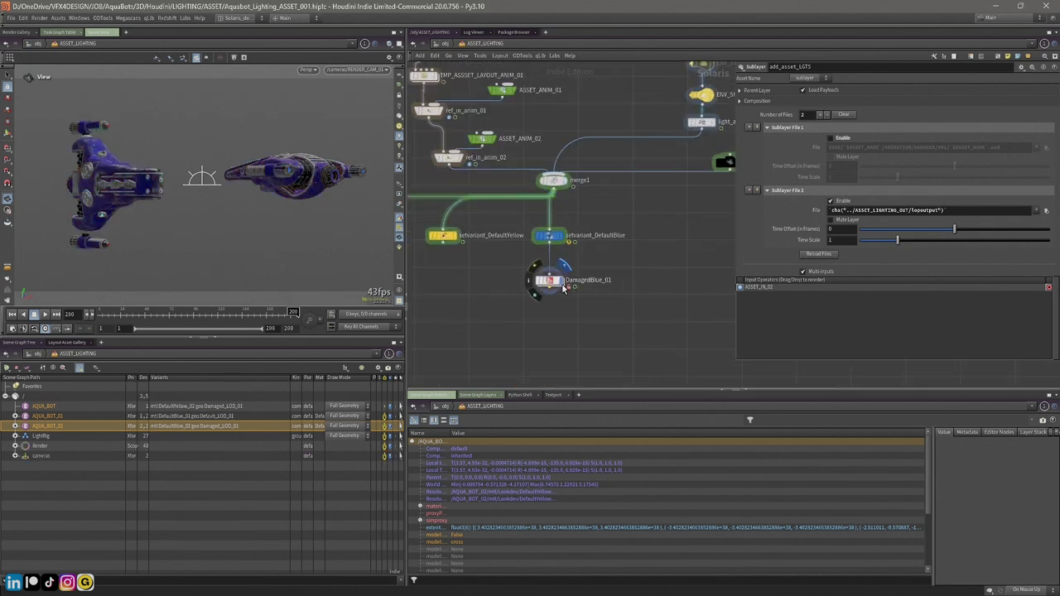
left_click(554, 282)
left_click(308, 70)
left_click(326, 109)
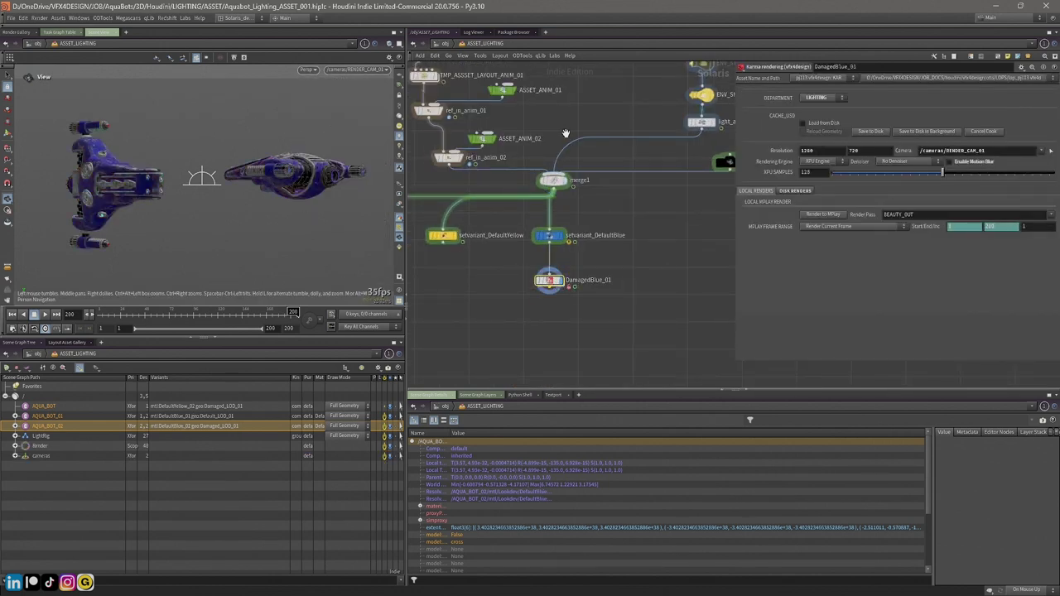
Step: Review the shot assembly nodes and scrub back to frame 72 to check the rendered ships
middle_click_drag(571, 139, 613, 193)
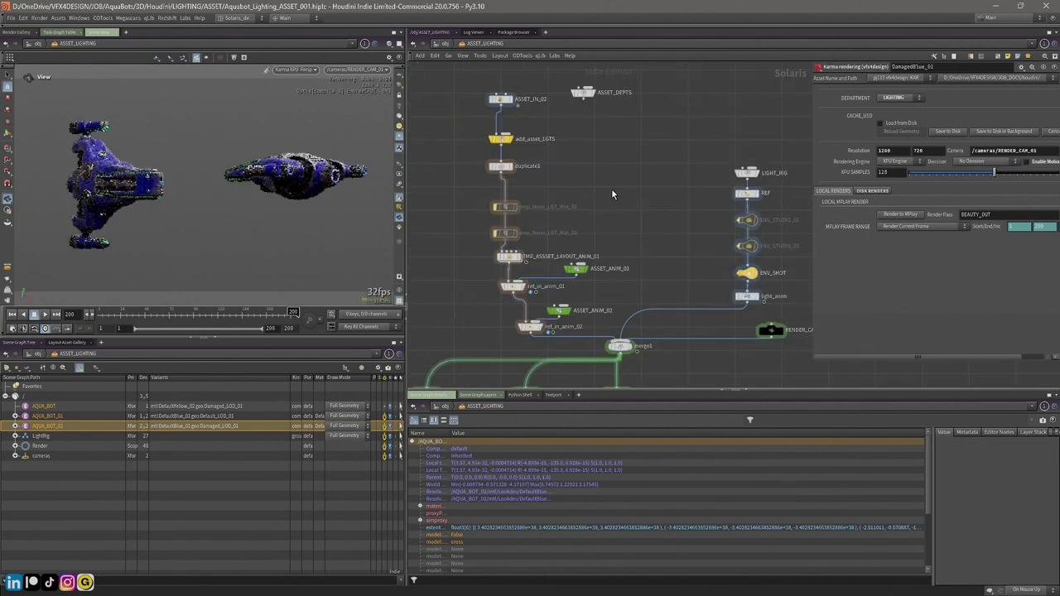
middle_click_drag(443, 281, 456, 249)
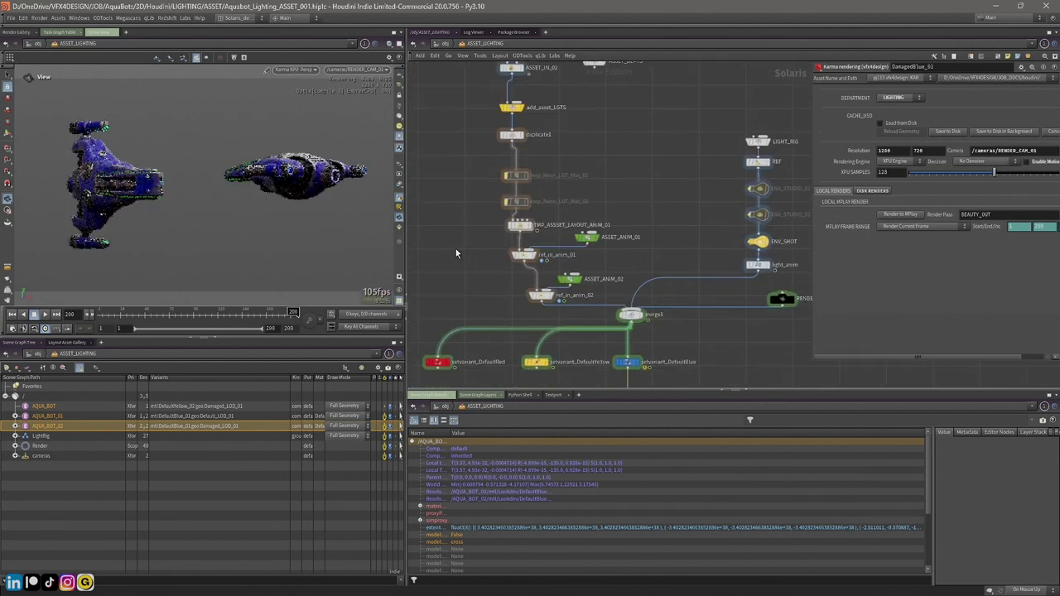
scroll(481, 274, "down", 2)
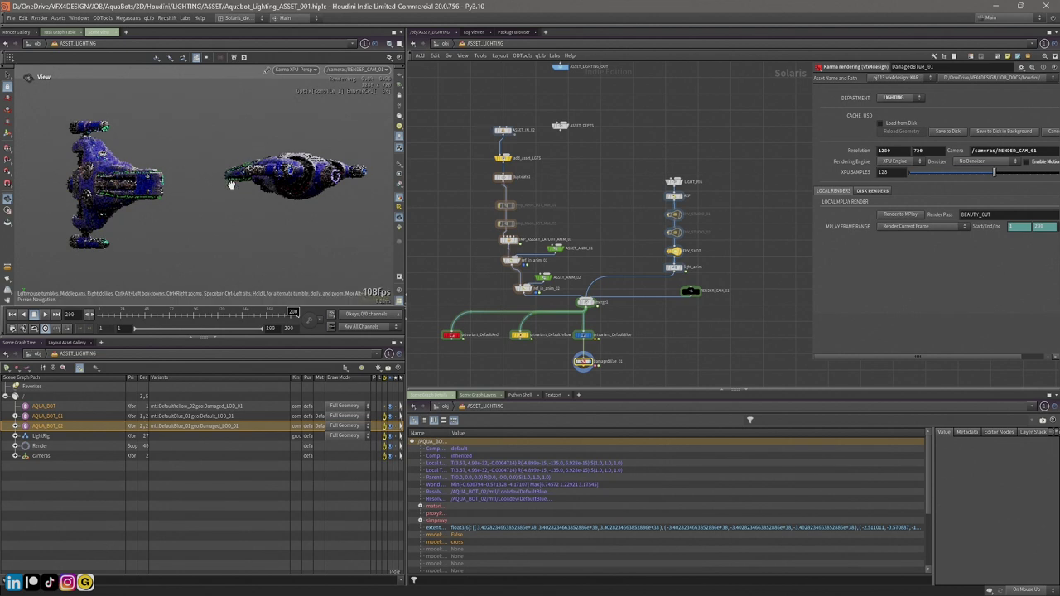
left_click(196, 315)
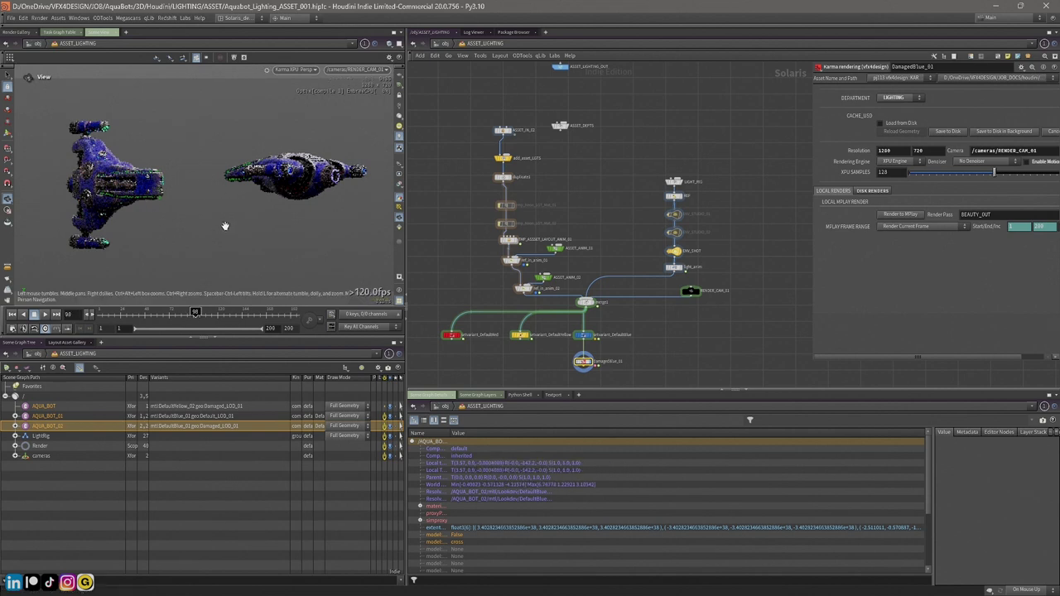
left_click(169, 315)
Step: Select the emp_Neon_LGT_Mat3 node in the upper network and review its emission expression and colour, enlarging the parameter area
middle_click_drag(621, 114, 574, 242)
middle_click_drag(479, 126, 476, 258)
scroll(550, 153, "down", 2)
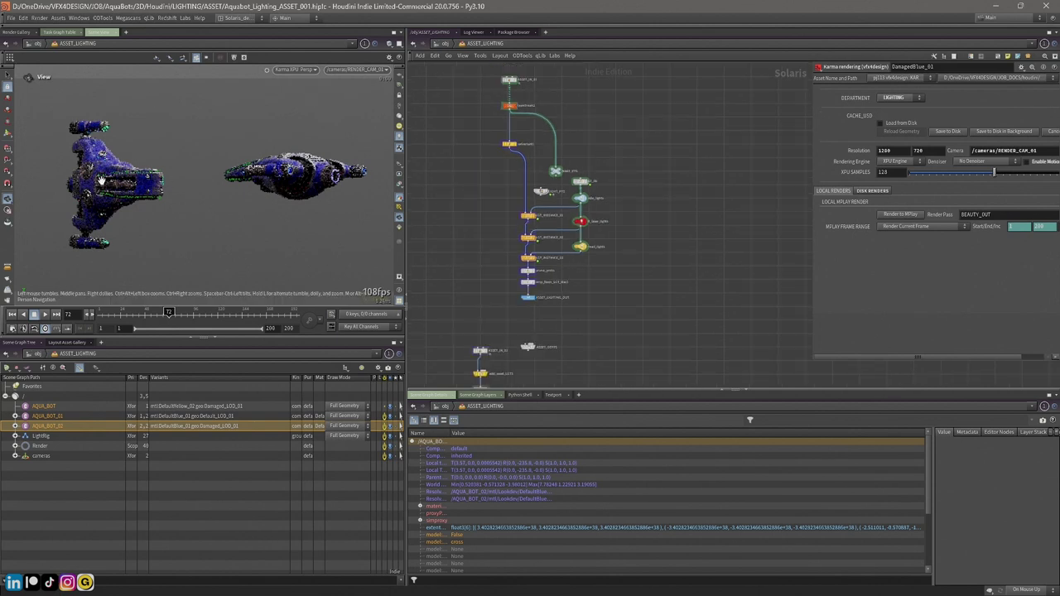
mouse_move(466, 292)
middle_mouse_down()
mouse_move(464, 268)
mouse_move(466, 289)
middle_mouse_up()
scroll(464, 288, "up", 3)
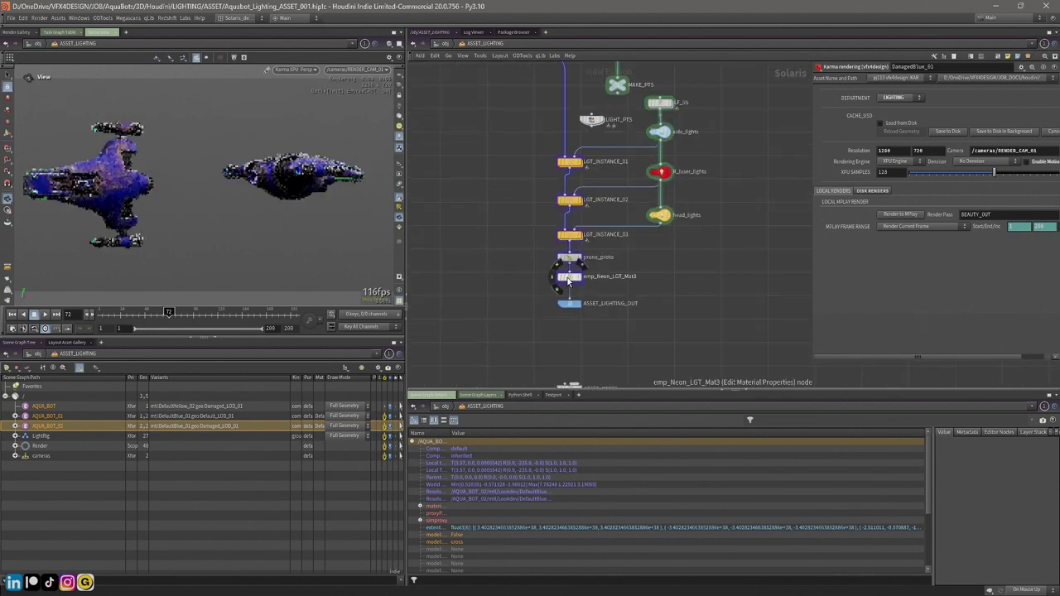
left_click_drag(814, 272, 702, 275)
middle_click_drag(653, 269, 595, 258)
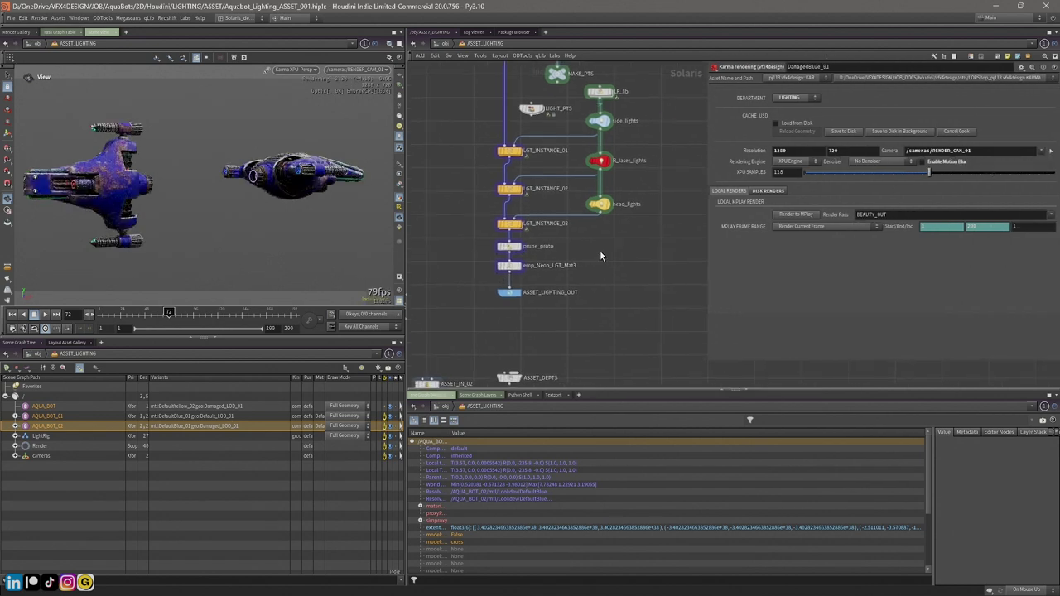
left_click(509, 267)
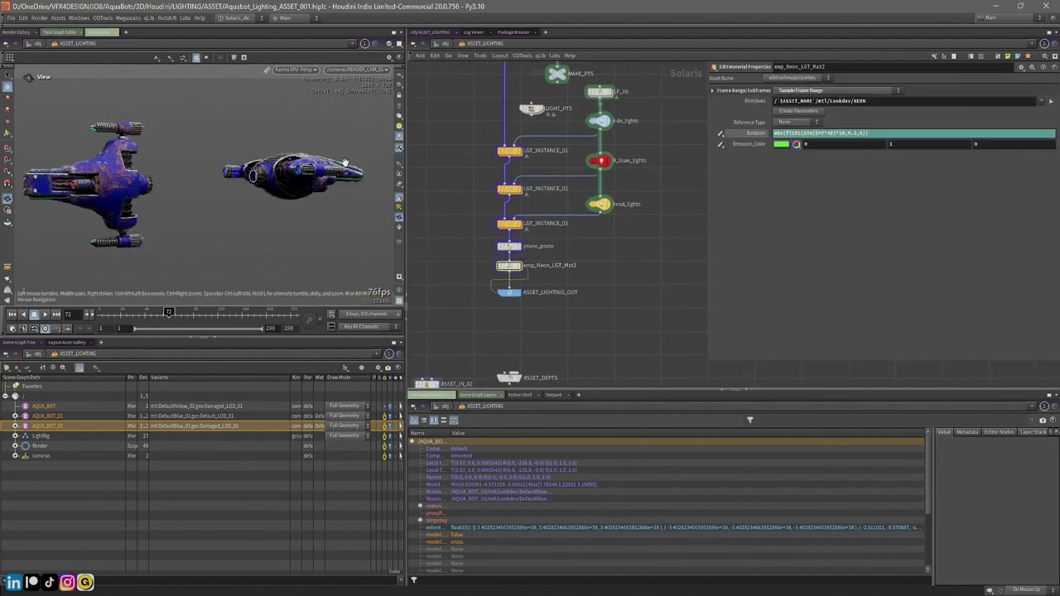
Step: Scrub to frame 100 and on to frame 130 to check the animated neon emission in the Karma render
left_click(207, 316)
left_click_drag(315, 184, 209, 180)
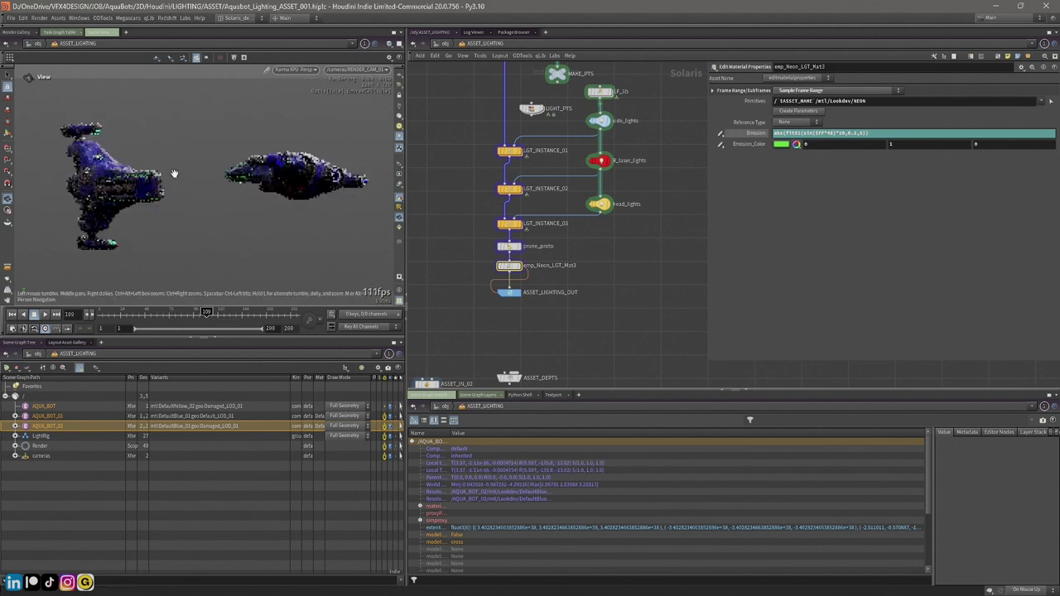
left_click(228, 315)
left_click_drag(130, 205, 232, 179)
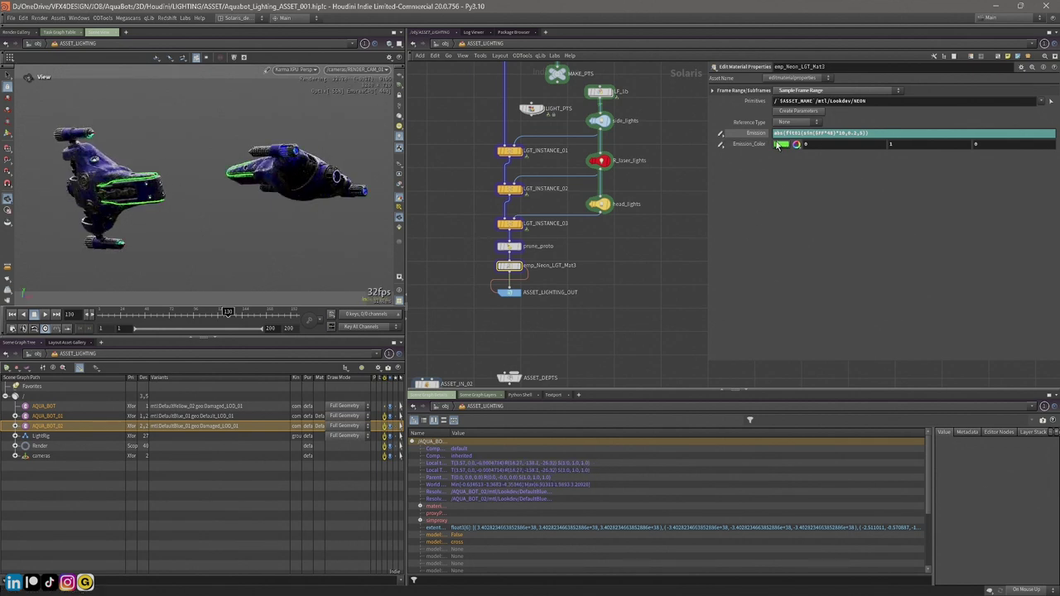
Step: Examine the sublayer, animation, light rig and variant nodes down to the render node, widening the network area
scroll(626, 290, "down", 3)
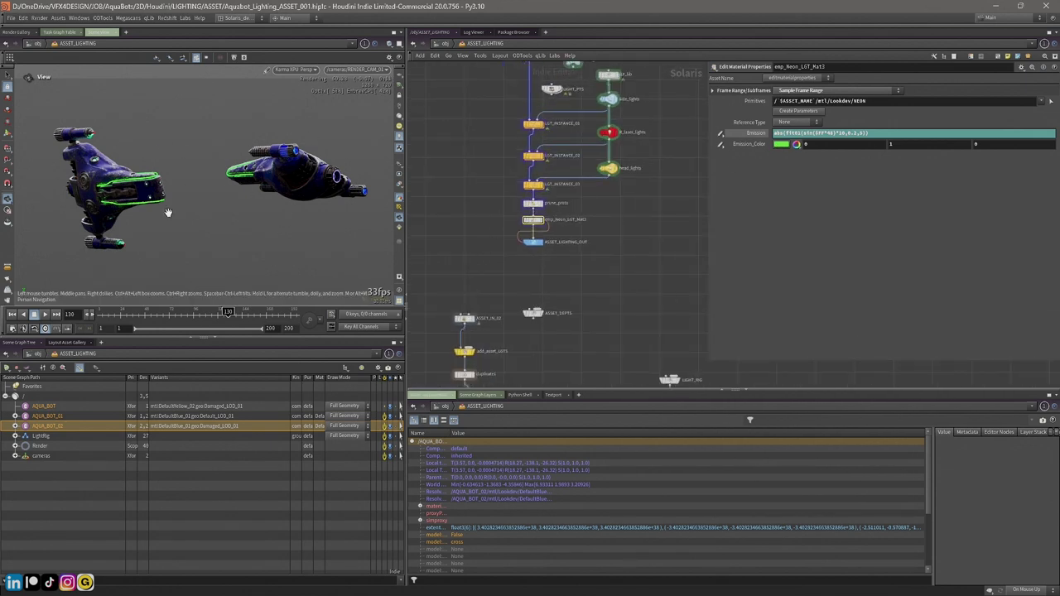
scroll(580, 281, "down", 1)
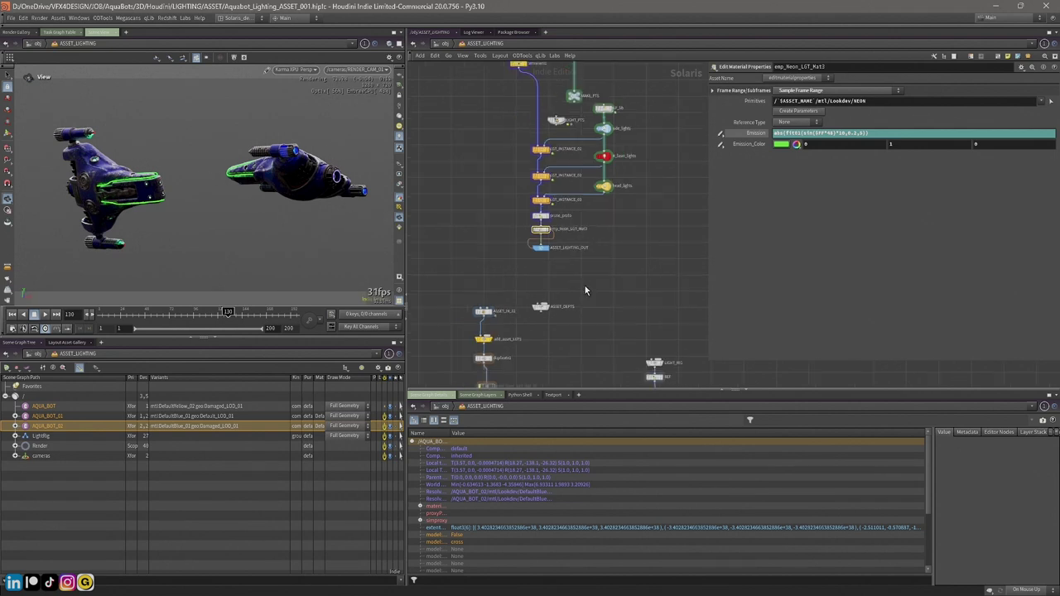
middle_click_drag(588, 290, 596, 158)
scroll(551, 268, "up", 1)
scroll(572, 269, "down", 1)
middle_click_drag(587, 257, 598, 186)
scroll(593, 181, "up", 1)
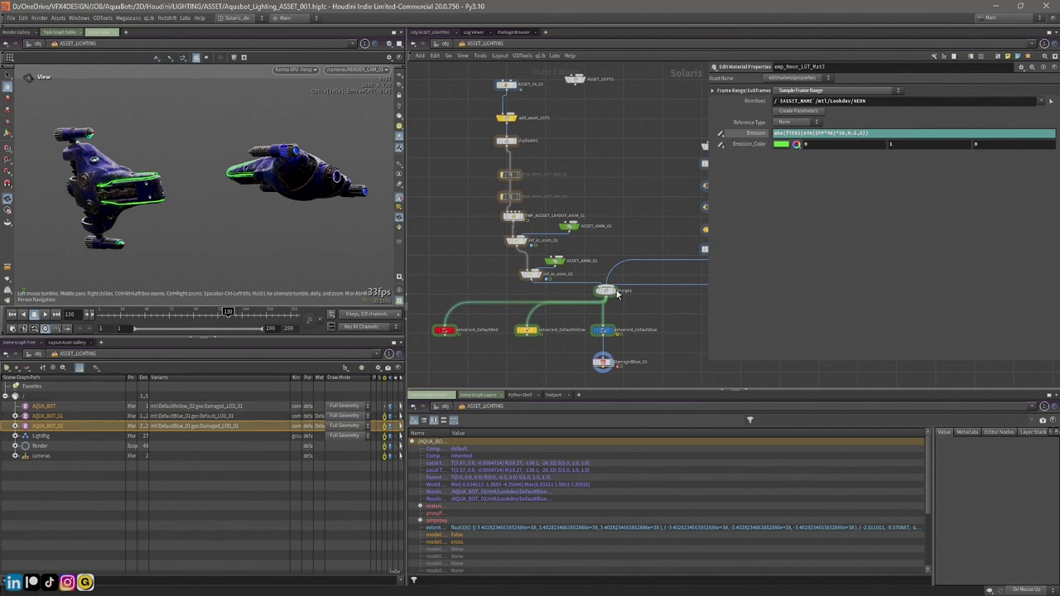
left_click_drag(708, 317, 753, 316)
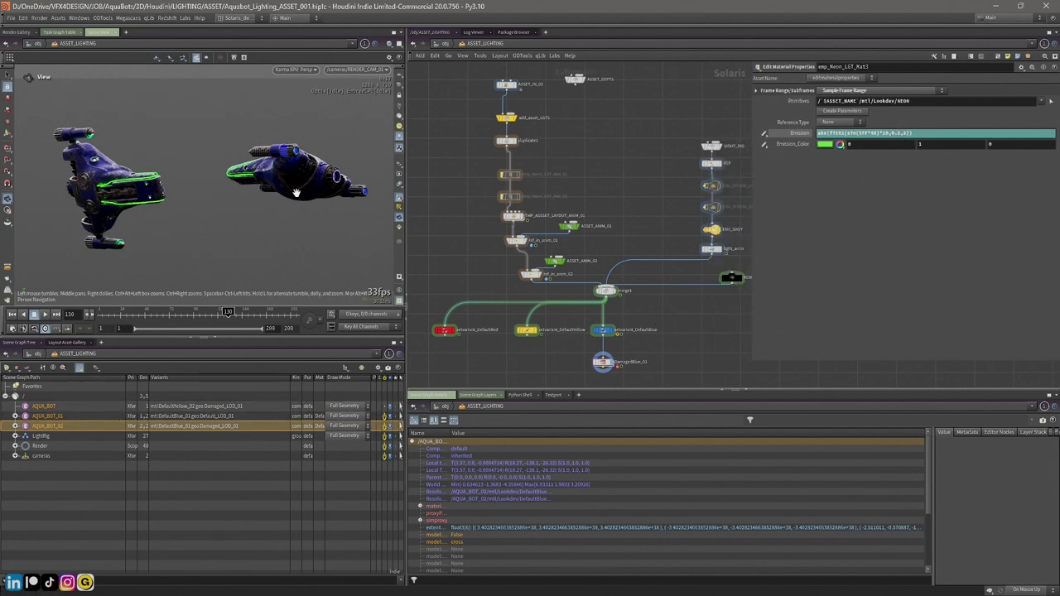
Step: Select the asset lighting nodes again to review how they feed the shot network below
scroll(443, 199, "down", 2)
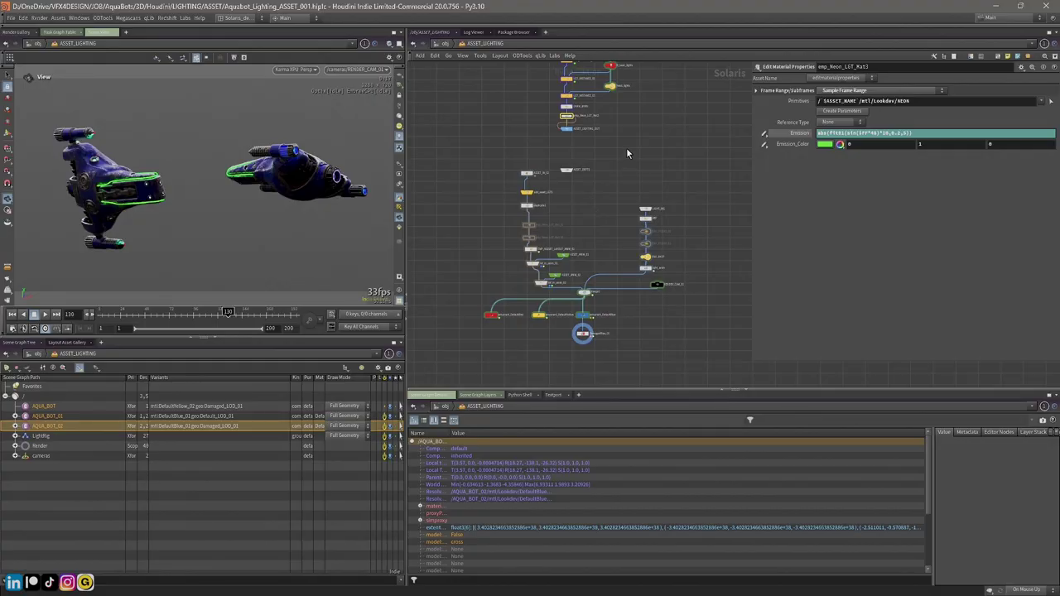
middle_click_drag(626, 148, 618, 265)
scroll(615, 265, "down", 2)
left_click_drag(506, 87, 655, 262)
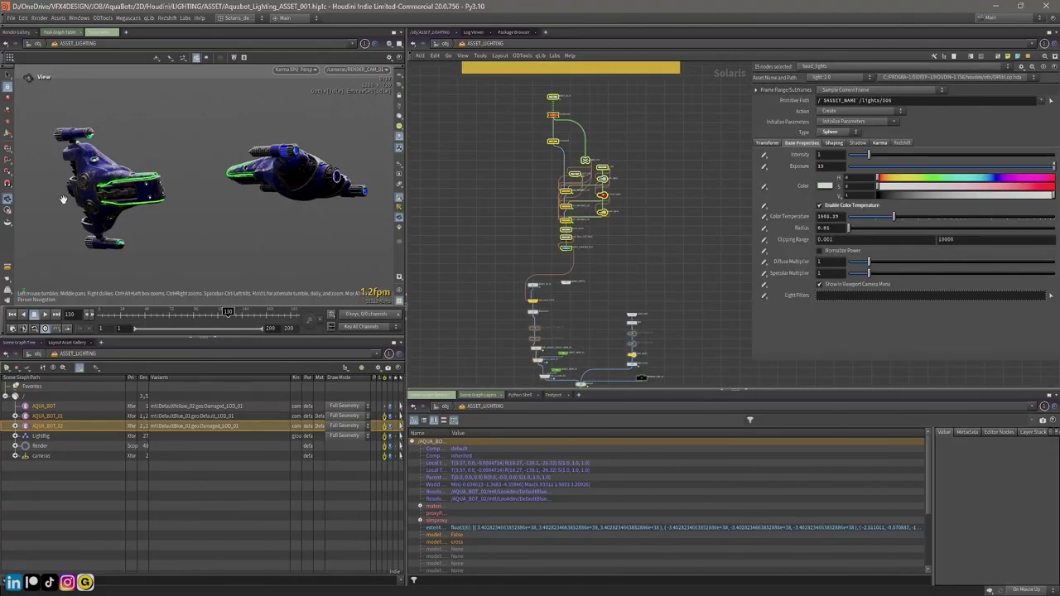
middle_click_drag(643, 265, 626, 237)
scroll(626, 238, "up", 2)
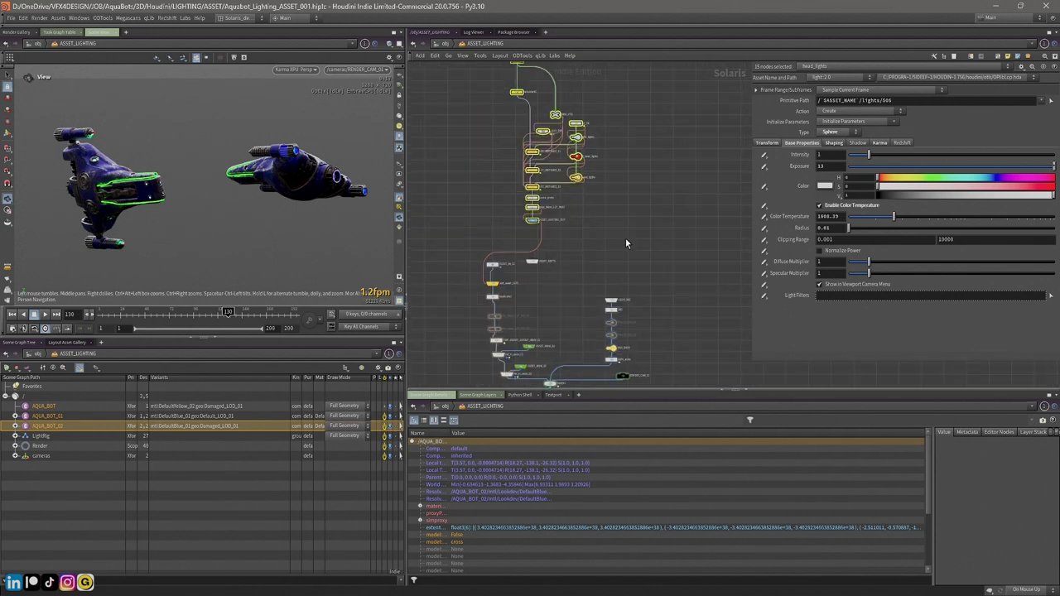
Step: Clear the group selection and review the full network from the asset lights to the shot branches
left_click(625, 238)
middle_click_drag(444, 127, 451, 157)
scroll(461, 104, "up", 2)
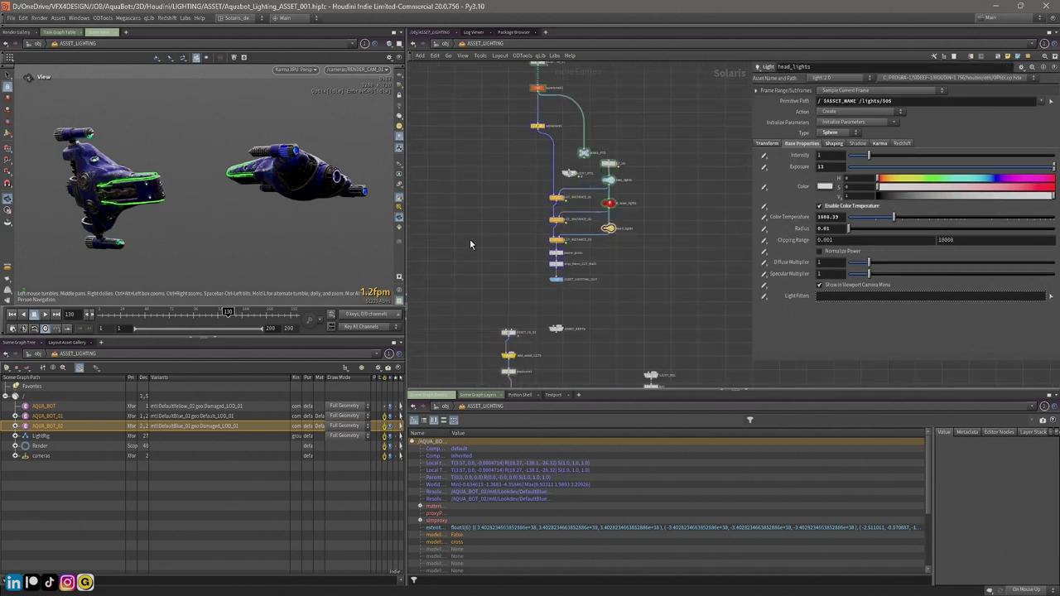
middle_click_drag(689, 265, 669, 265)
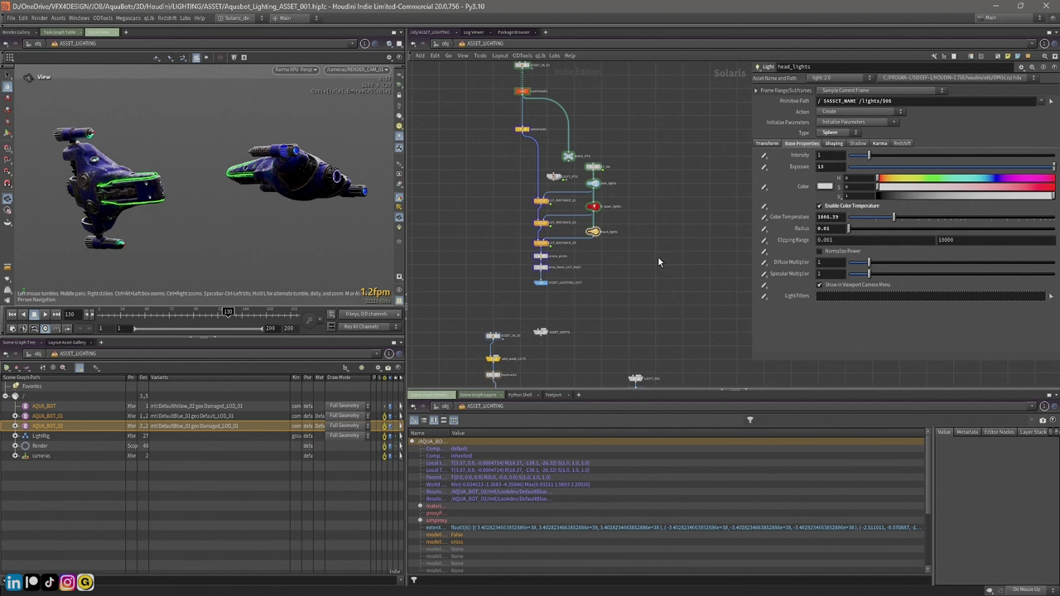
scroll(660, 260, "down", 2)
scroll(661, 260, "down", 1)
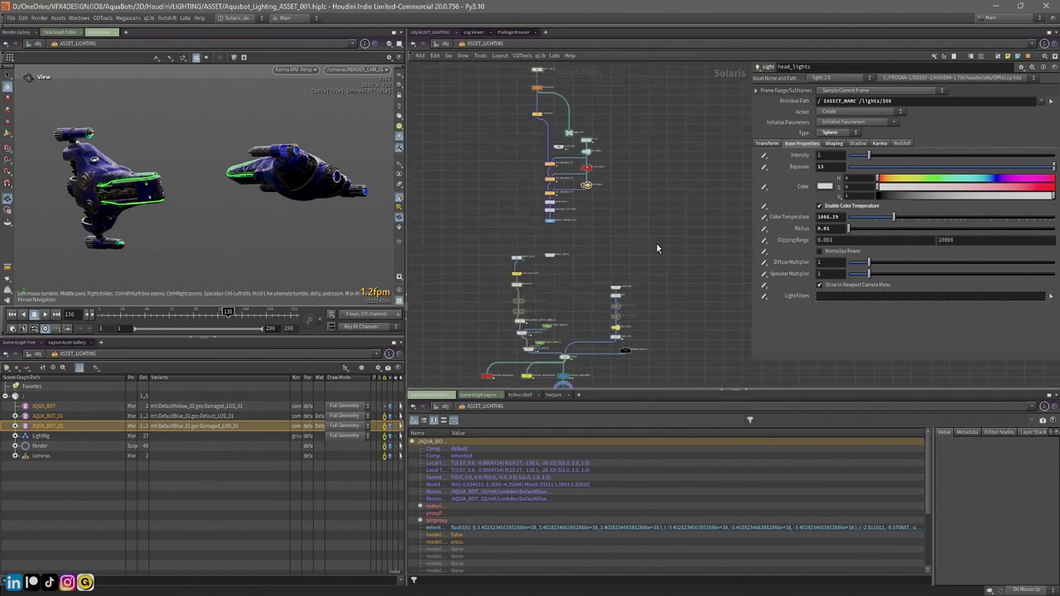